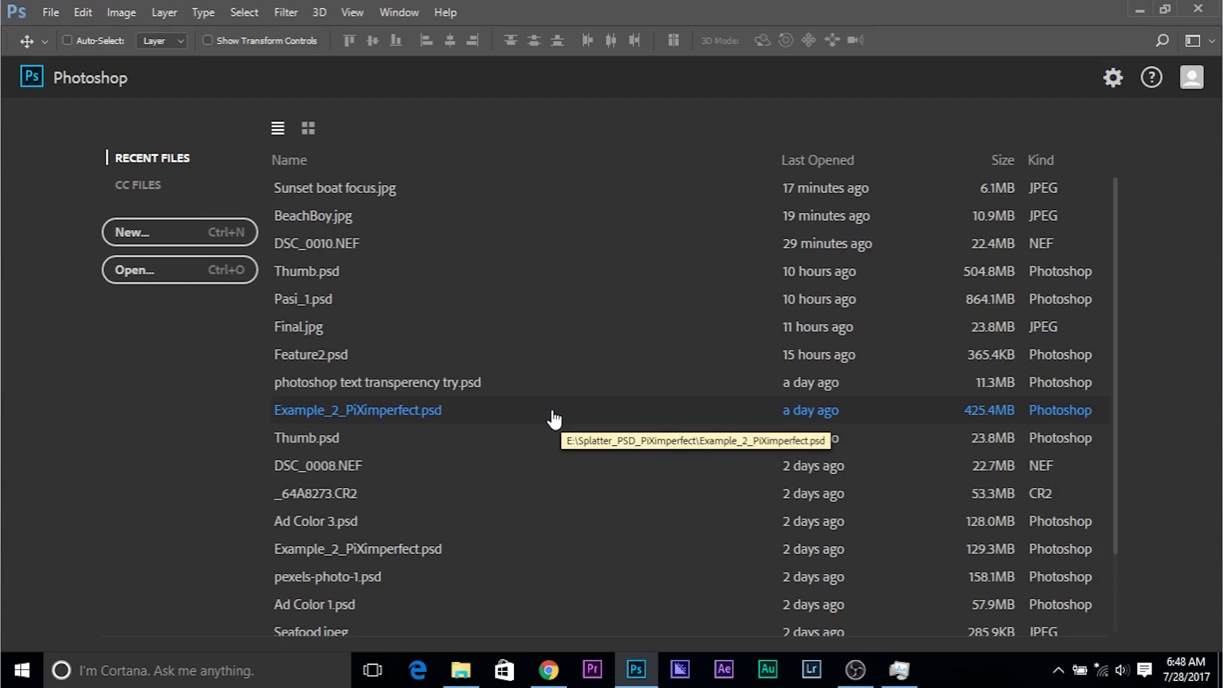
# - Open the raw file DSC_0010.NEF from the Signature folder into Camera Raw
pyautogui.click(47, 19)
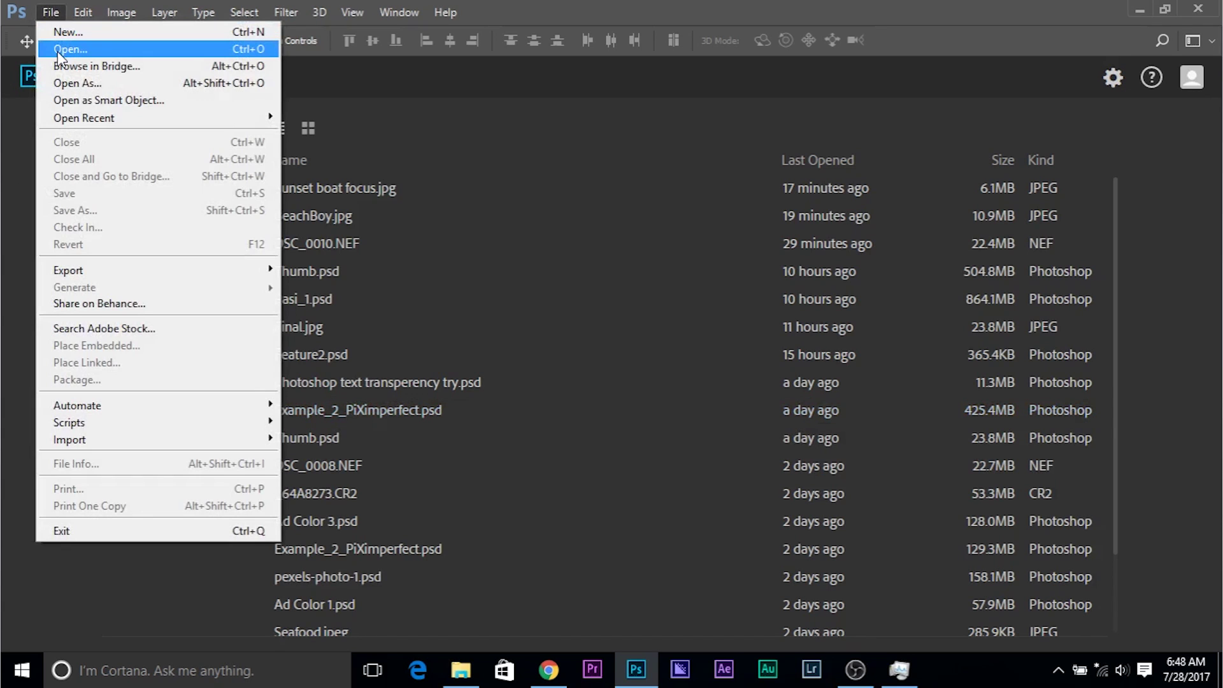
pyautogui.click(57, 51)
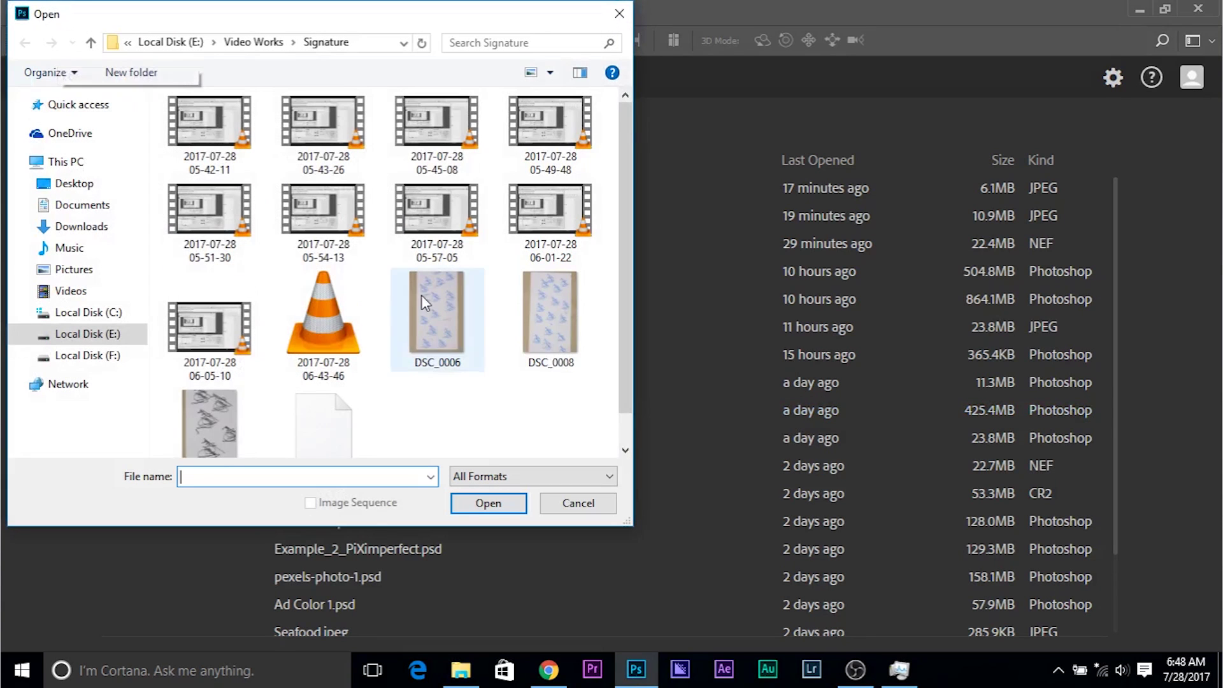
pyautogui.scroll(-1, 422, 295)
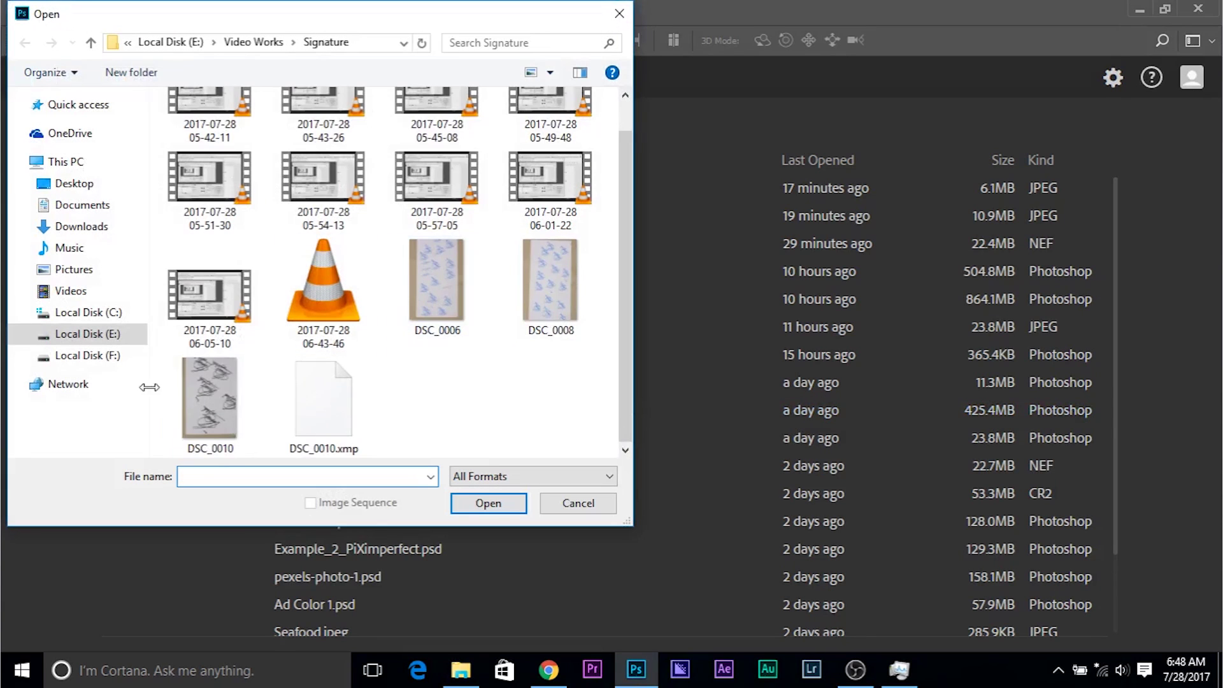
pyautogui.click(440, 292)
pyautogui.click(231, 390)
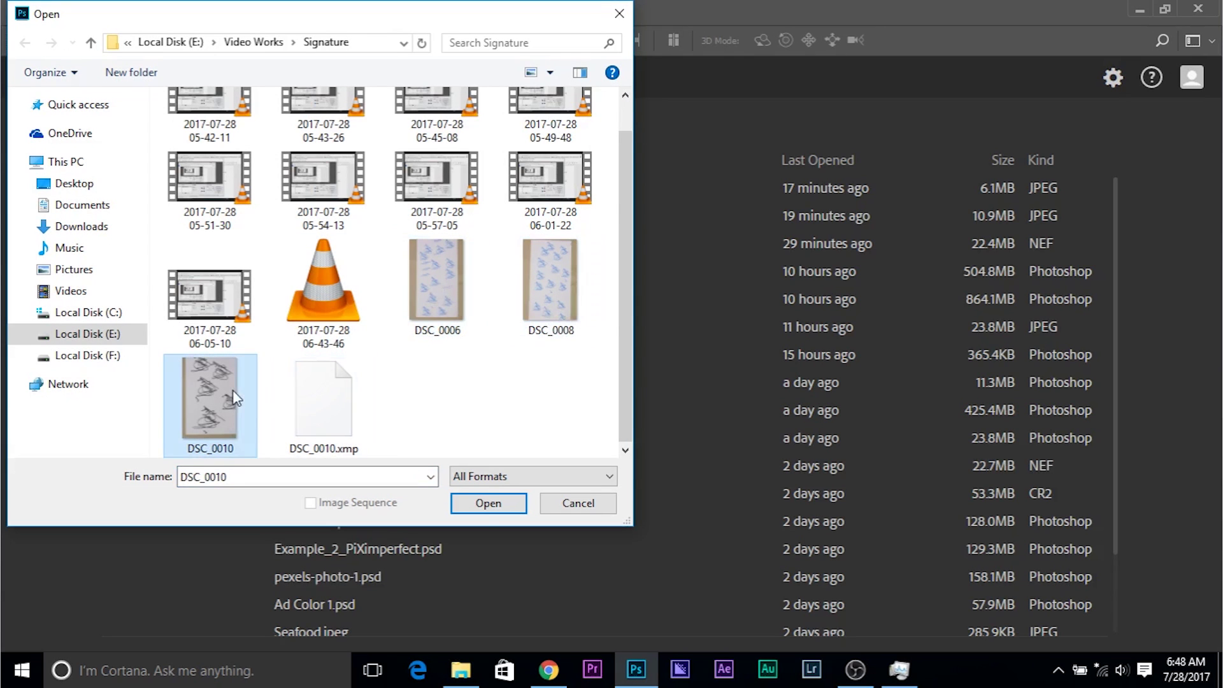
pyautogui.click(488, 503)
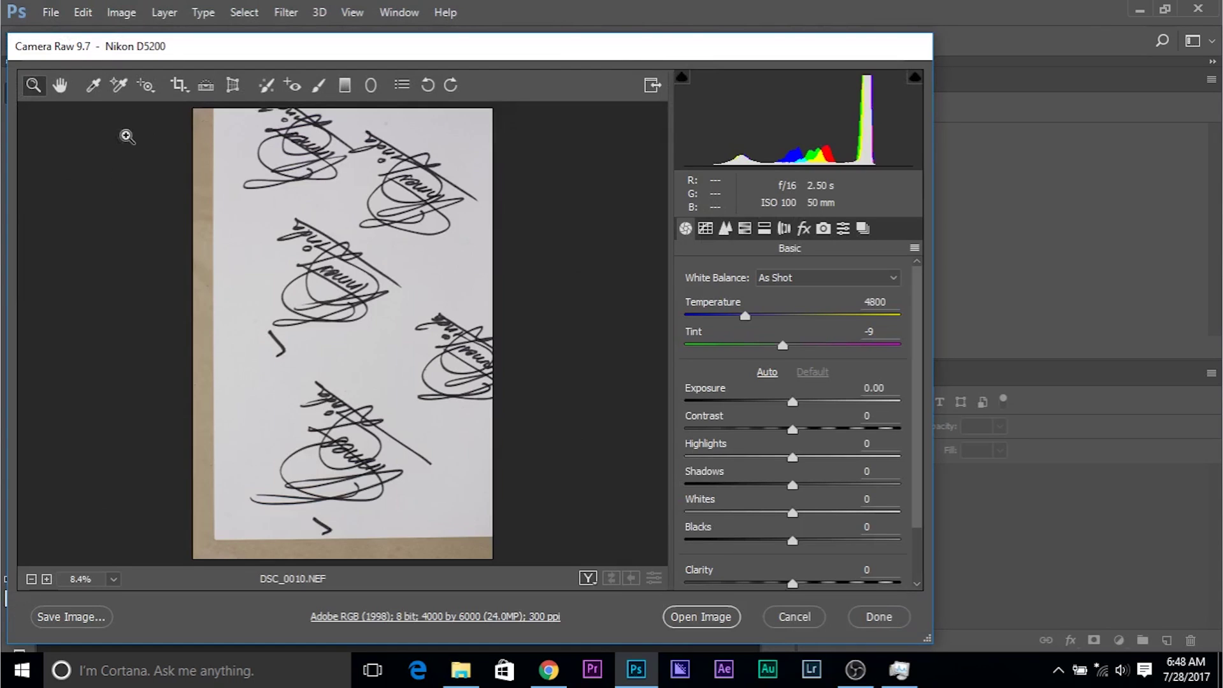
# - Rotate the photo to landscape and neutralise white balance by sampling the white paper
pyautogui.click(451, 85)
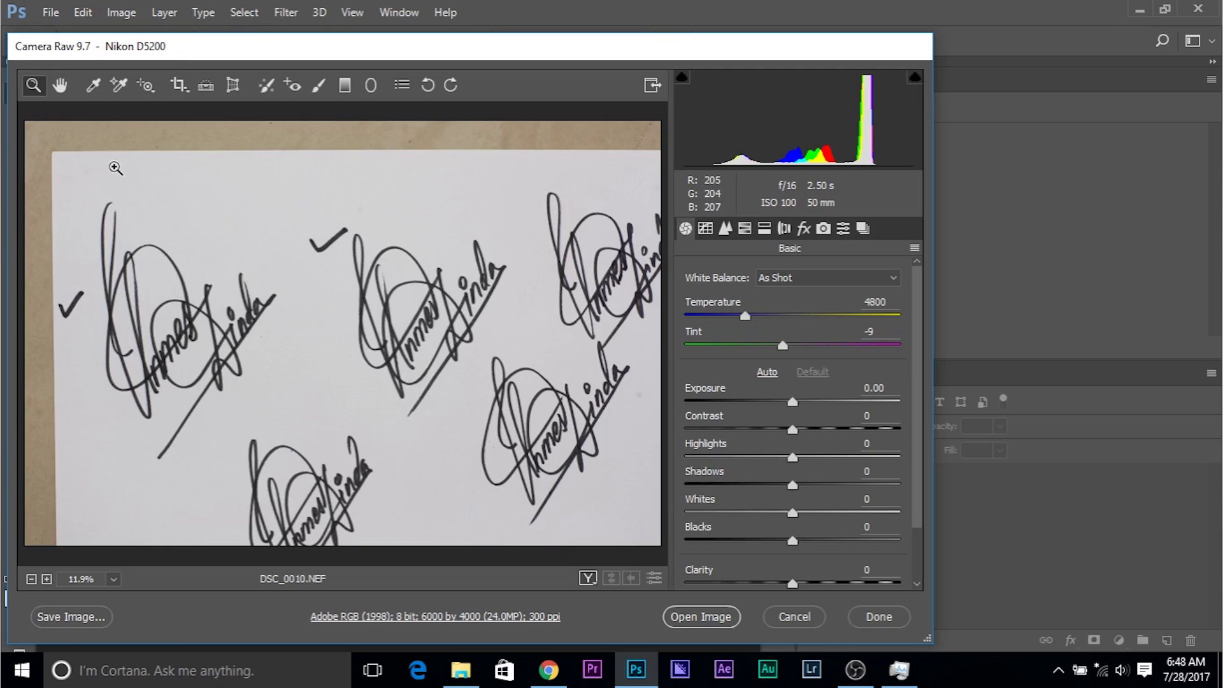
pyautogui.click(93, 85)
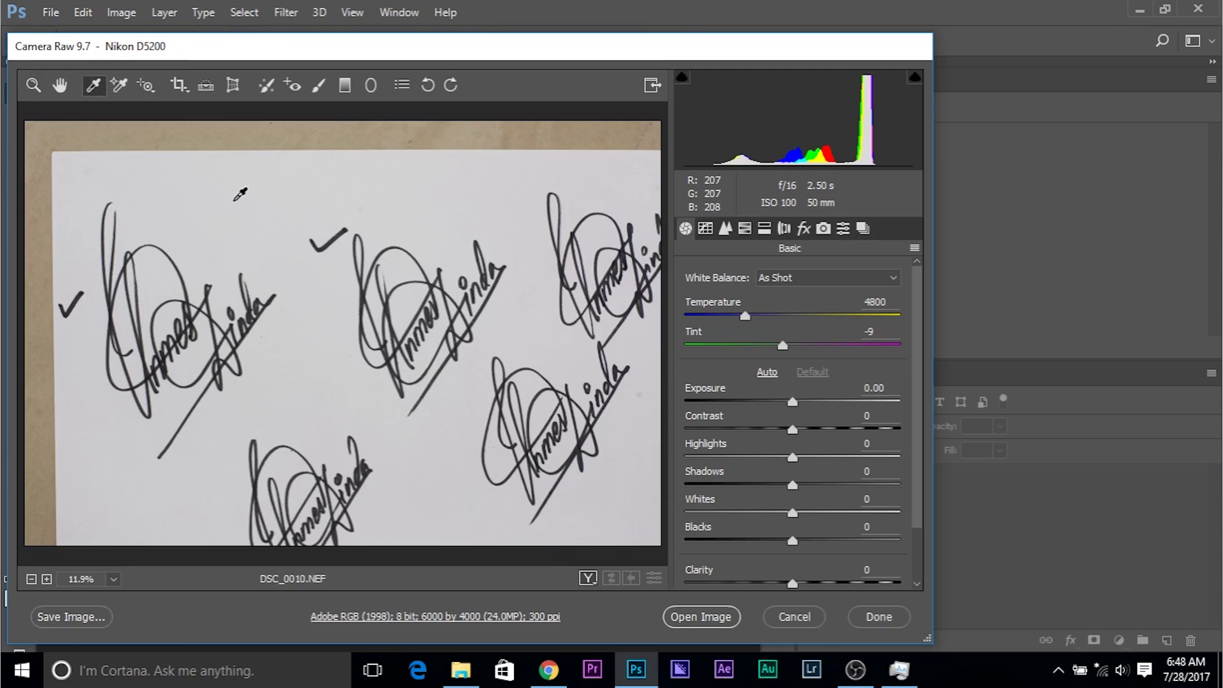
pyautogui.click(239, 199)
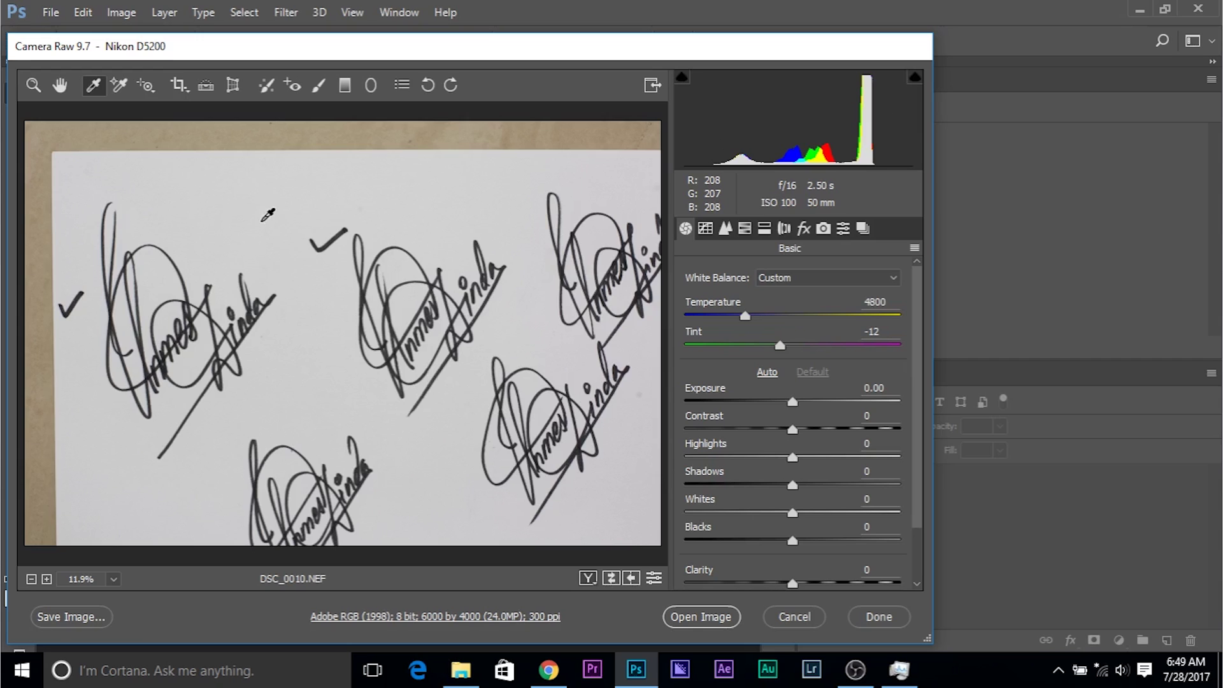
# - Set Whites to +73 and Blacks to -60 while watching the clipping preview
pyautogui.press('alt')
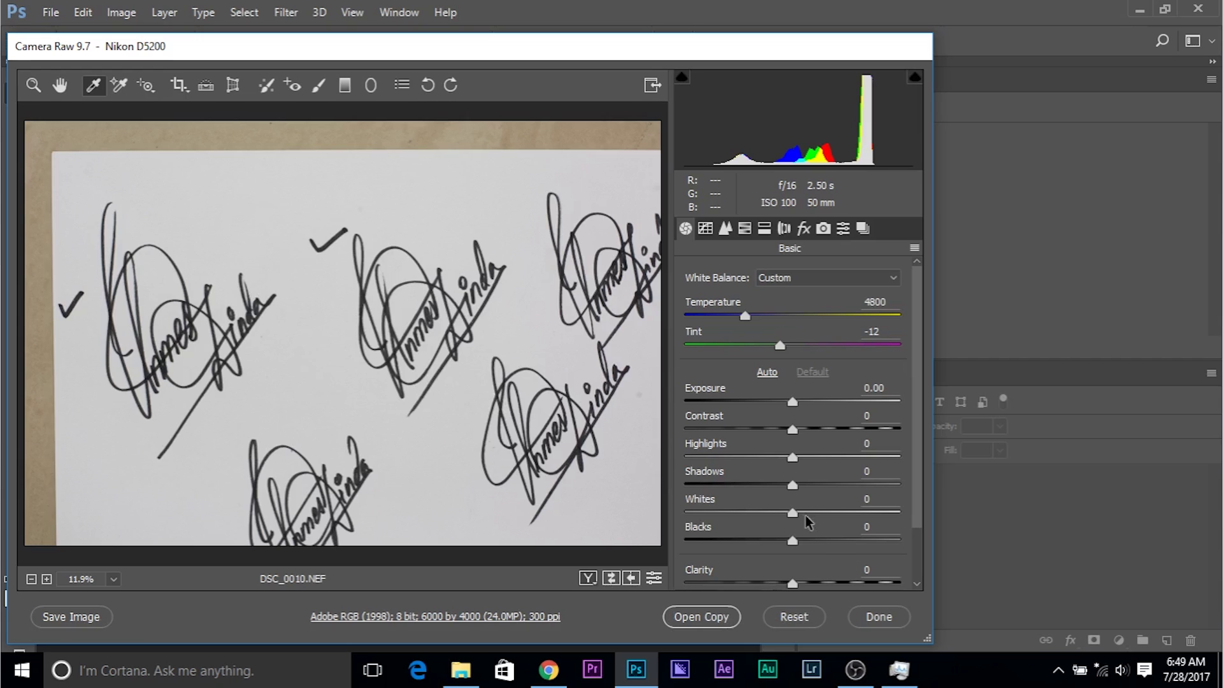
pyautogui.moveTo(792, 514); pyautogui.dragTo(871, 535)
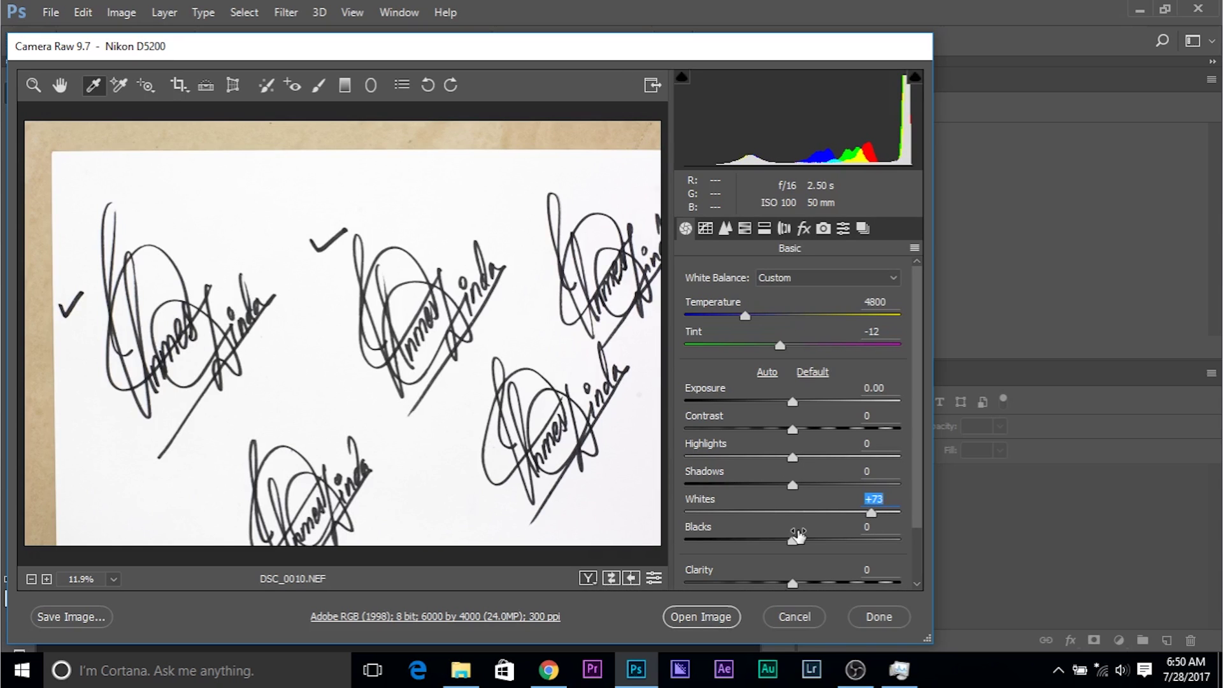
pyautogui.press('alt')
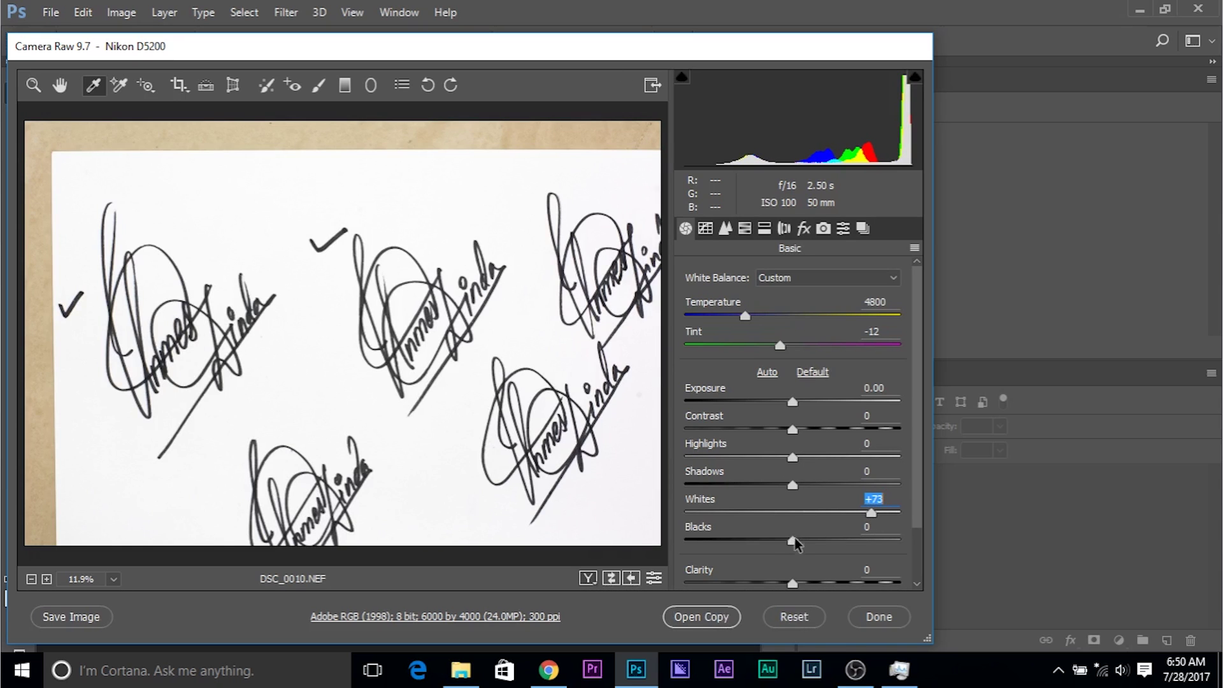
pyautogui.moveTo(793, 542); pyautogui.dragTo(731, 544)
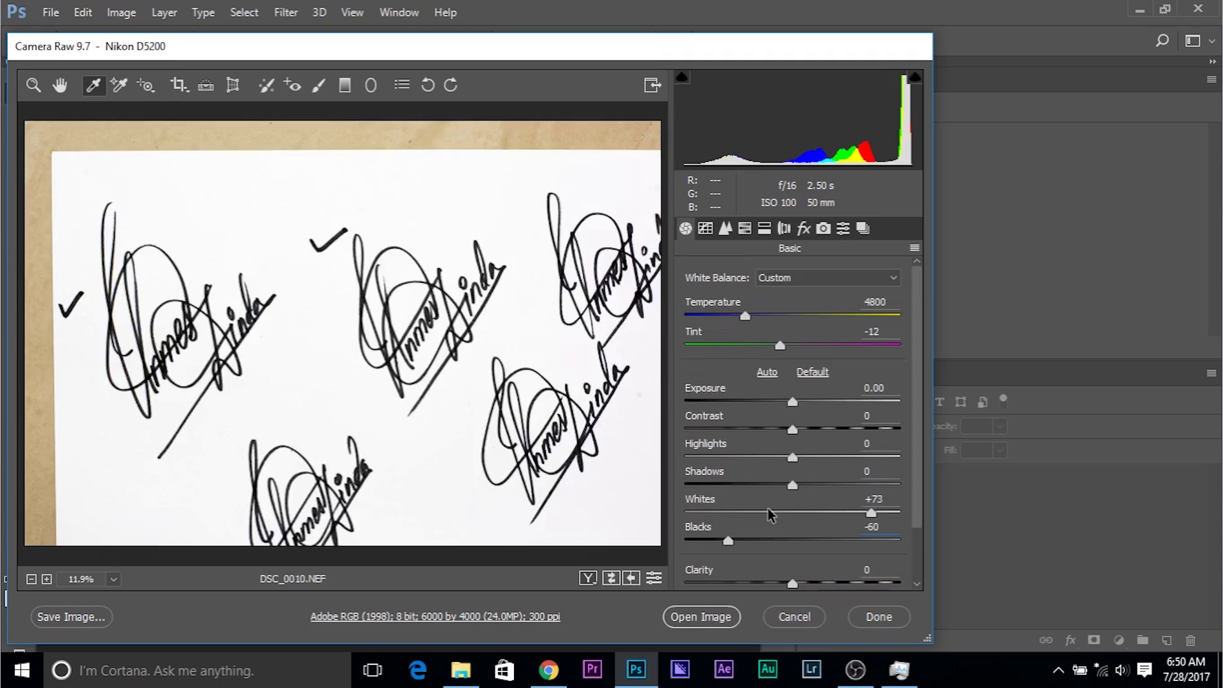
# - Reset the adjustments to Camera Raw Defaults and auto-set Whites to +73
pyautogui.click(915, 248)
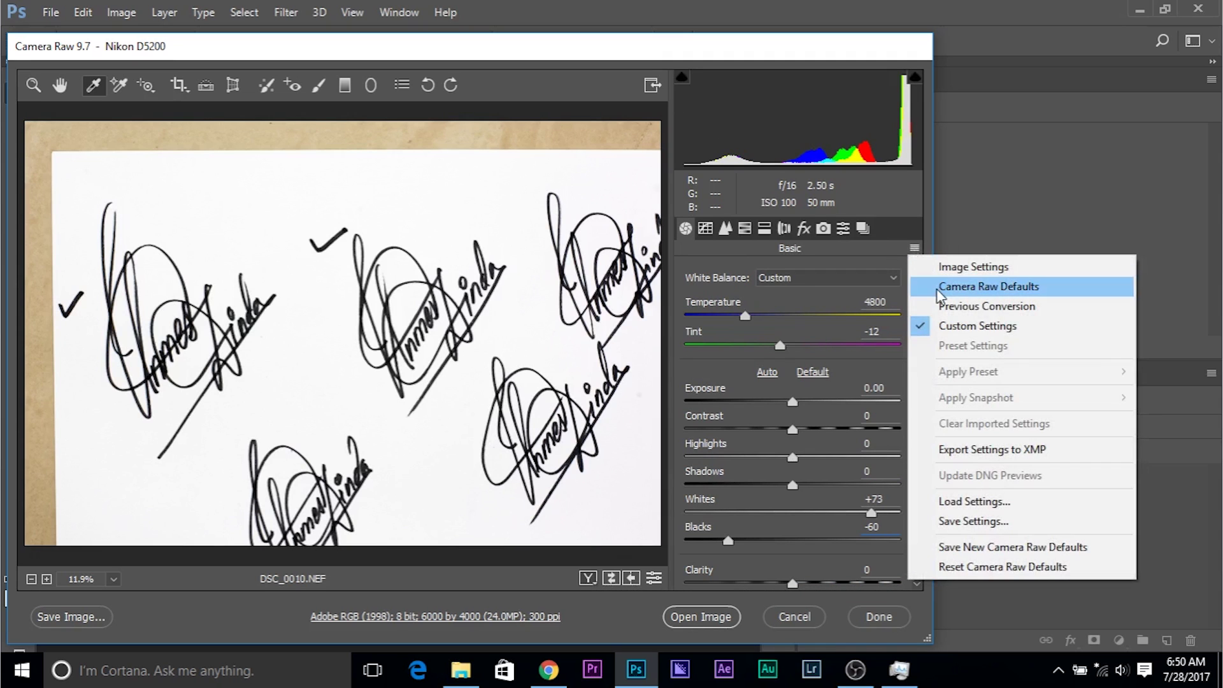
pyautogui.click(919, 282)
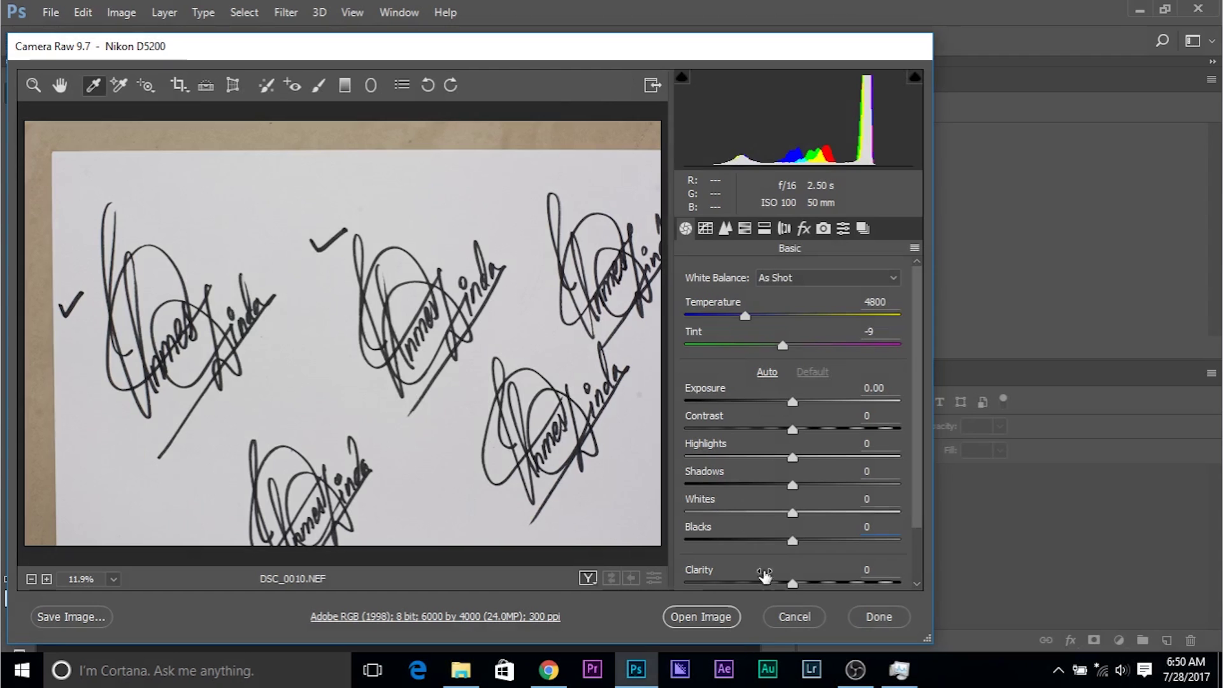
pyautogui.press('shift')
pyautogui.keyDown('shift'); pyautogui.doubleClick(793, 514); pyautogui.keyUp('shift')
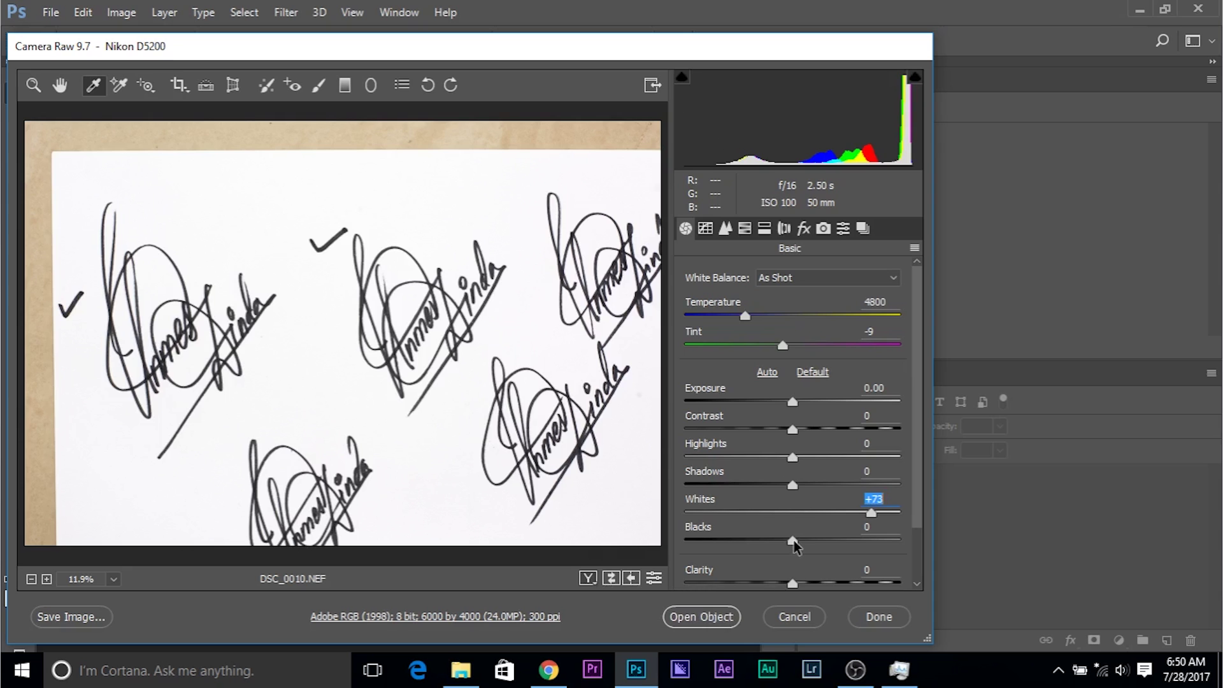
# - Fine-tune Blacks to about -58 and Whites to +71 using the clipping preview
pyautogui.moveTo(793, 543); pyautogui.dragTo(722, 541)
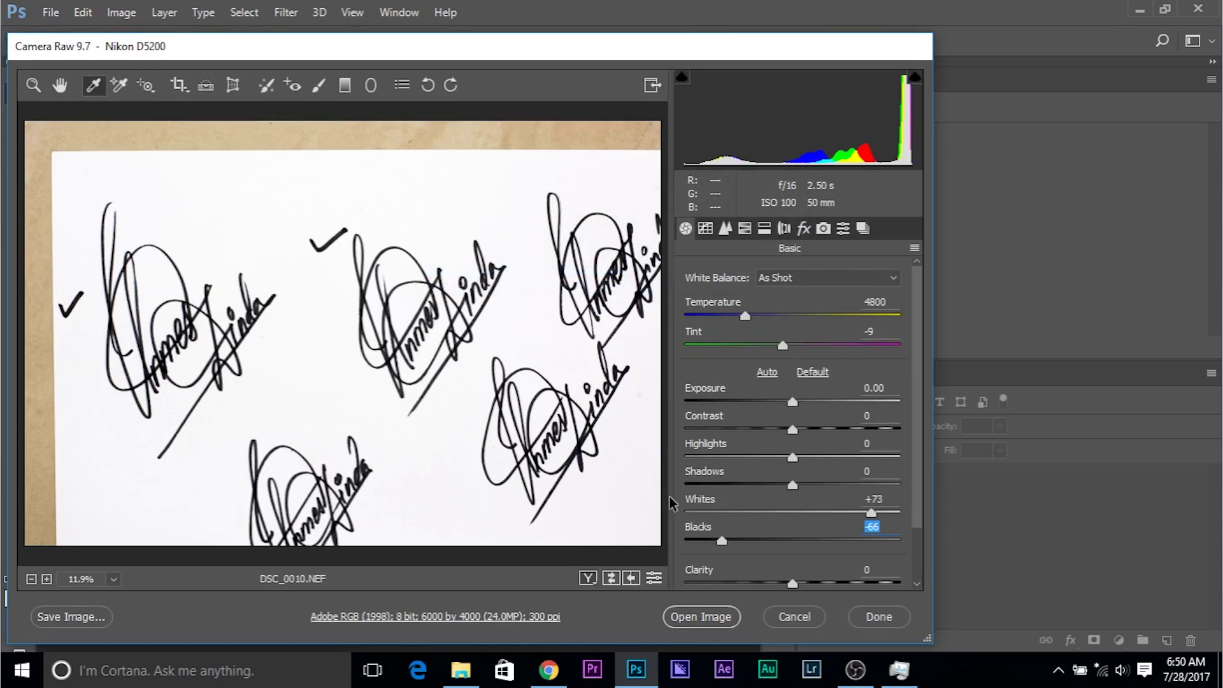
pyautogui.keyDown('alt'); pyautogui.click(722, 541); pyautogui.keyUp('alt')
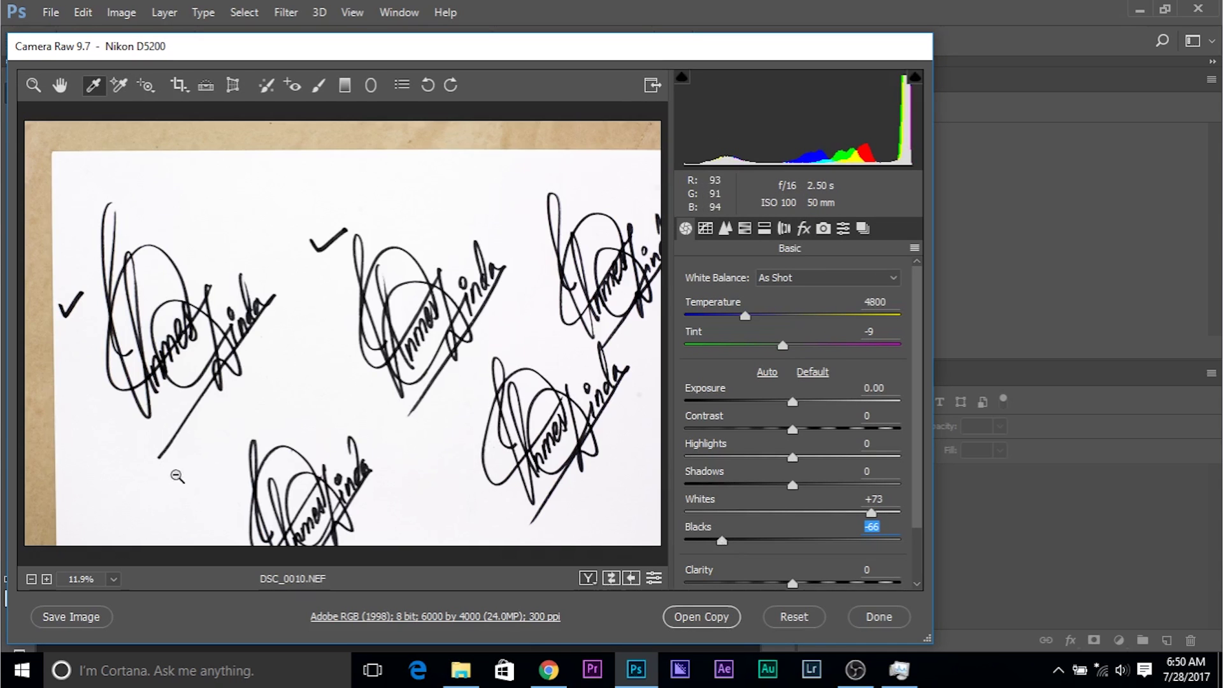
pyautogui.keyDown('alt'); pyautogui.click(723, 541); pyautogui.keyUp('alt')
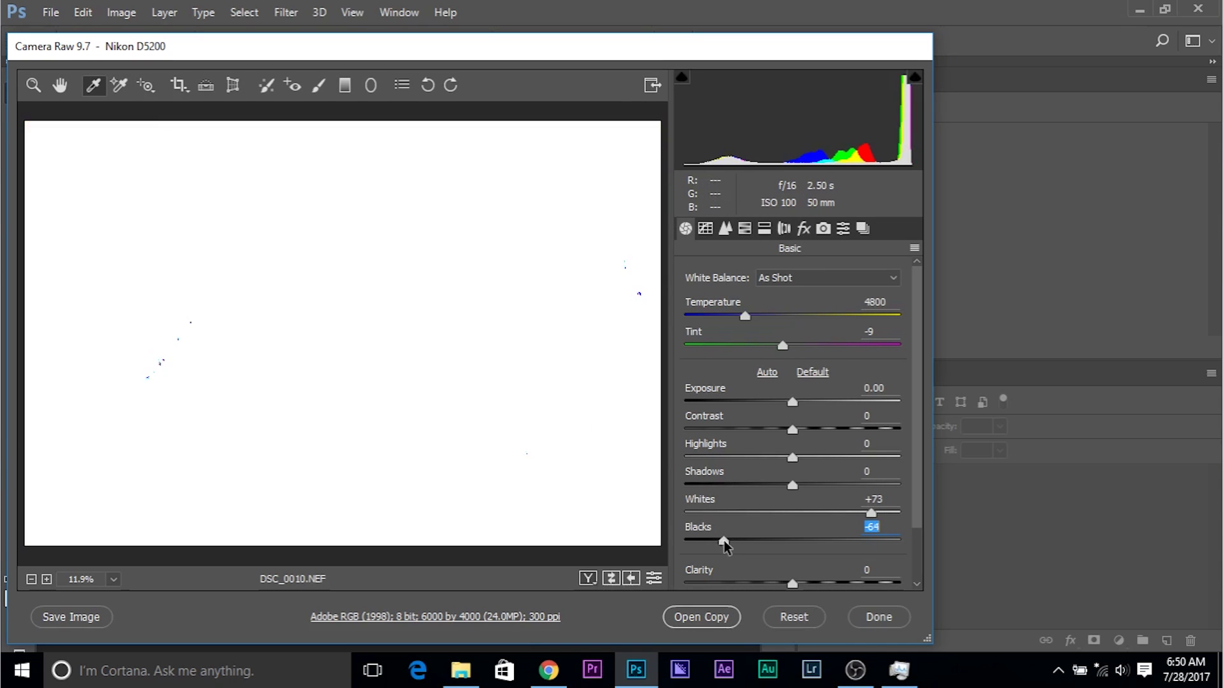
pyautogui.moveTo(725, 541); pyautogui.dragTo(730, 540)
pyautogui.keyDown('alt'); pyautogui.click(871, 513); pyautogui.keyUp('alt')
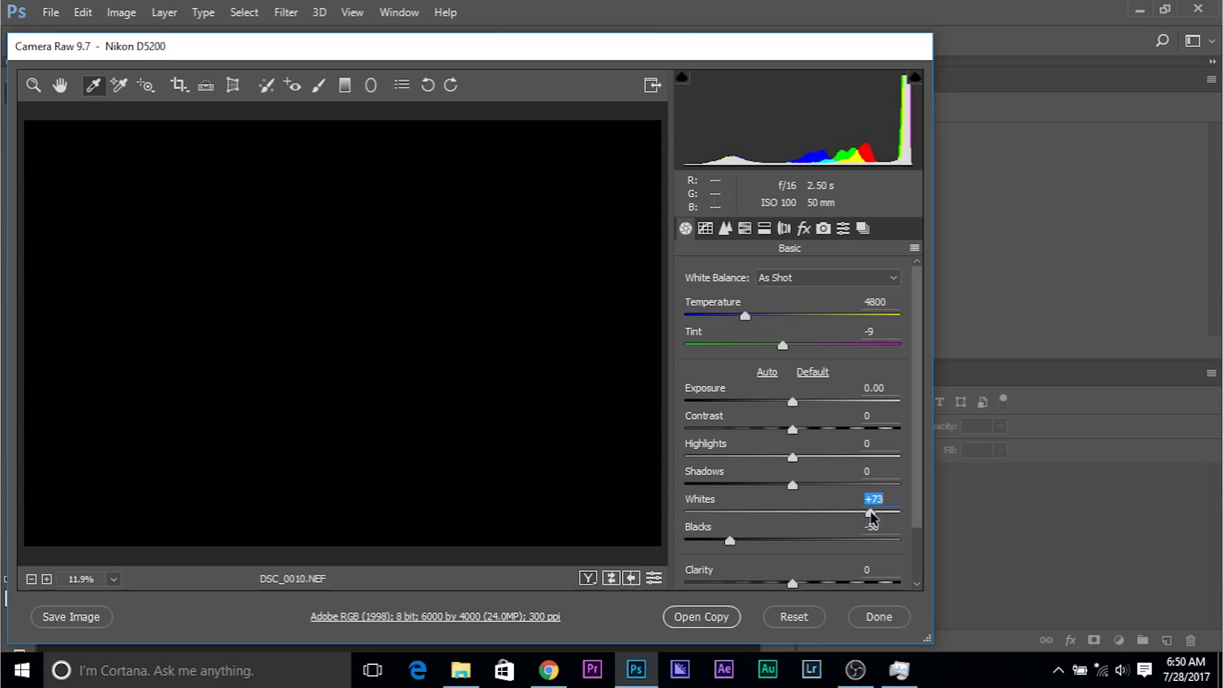
pyautogui.moveTo(871, 514); pyautogui.dragTo(865, 516)
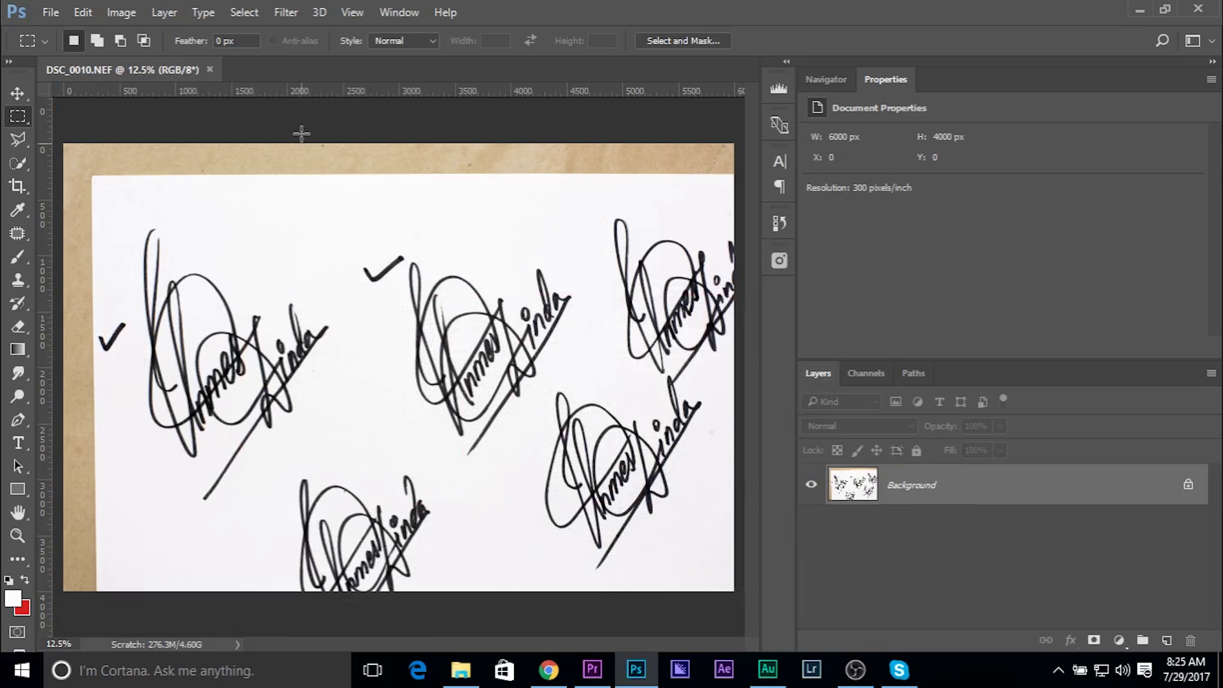
pyautogui.click(286, 14)
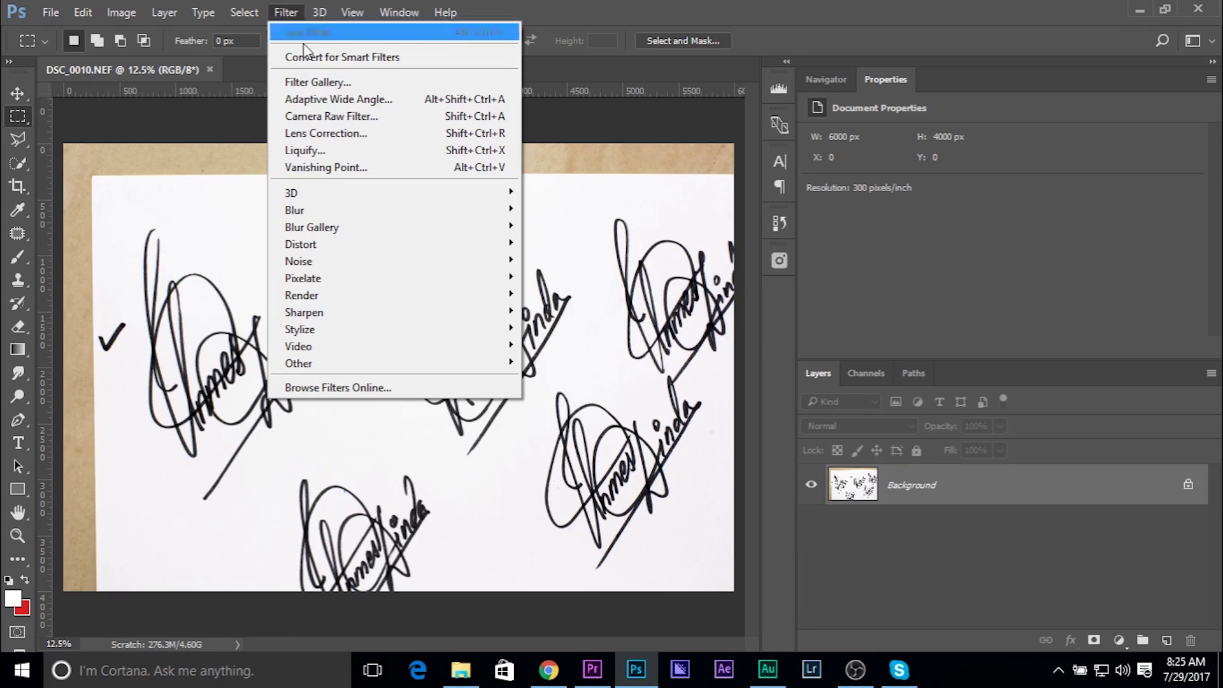
pyautogui.click(336, 117)
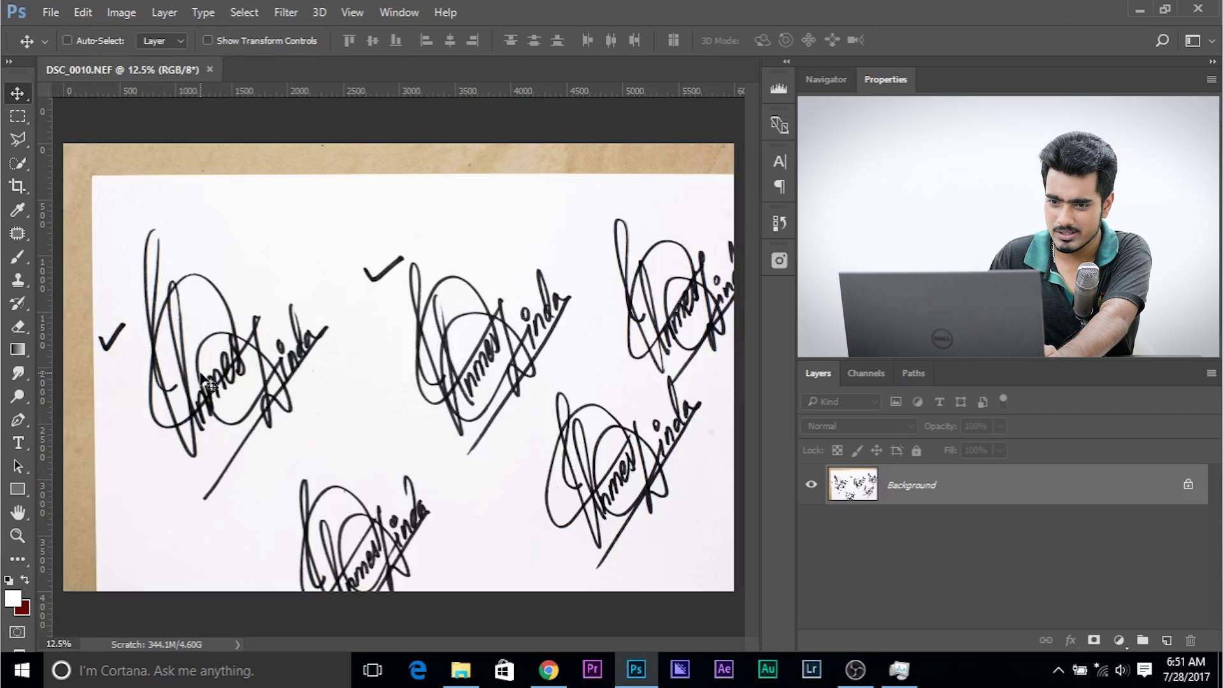
pyautogui.hotkey('ctrl', '+')
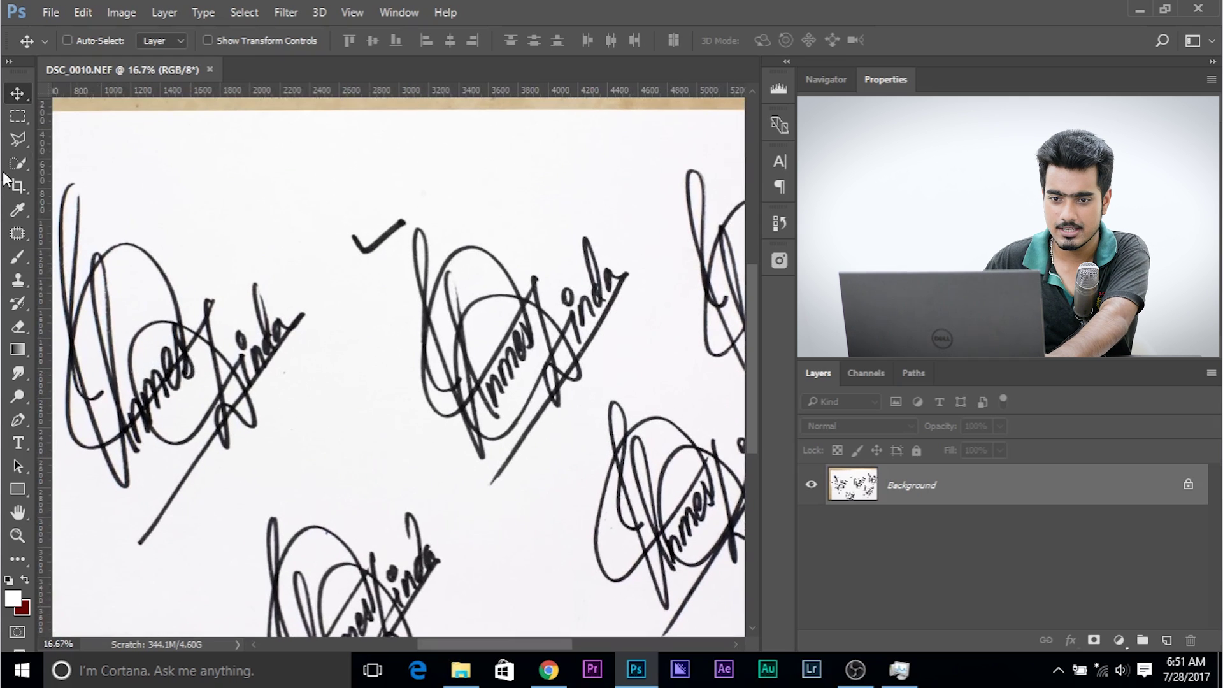
# - Marquee-select the leftmost signature and start a matching 1896 × 2652 px new document
pyautogui.click(16, 121)
pyautogui.rightClick(17, 121)
pyautogui.click(66, 121)
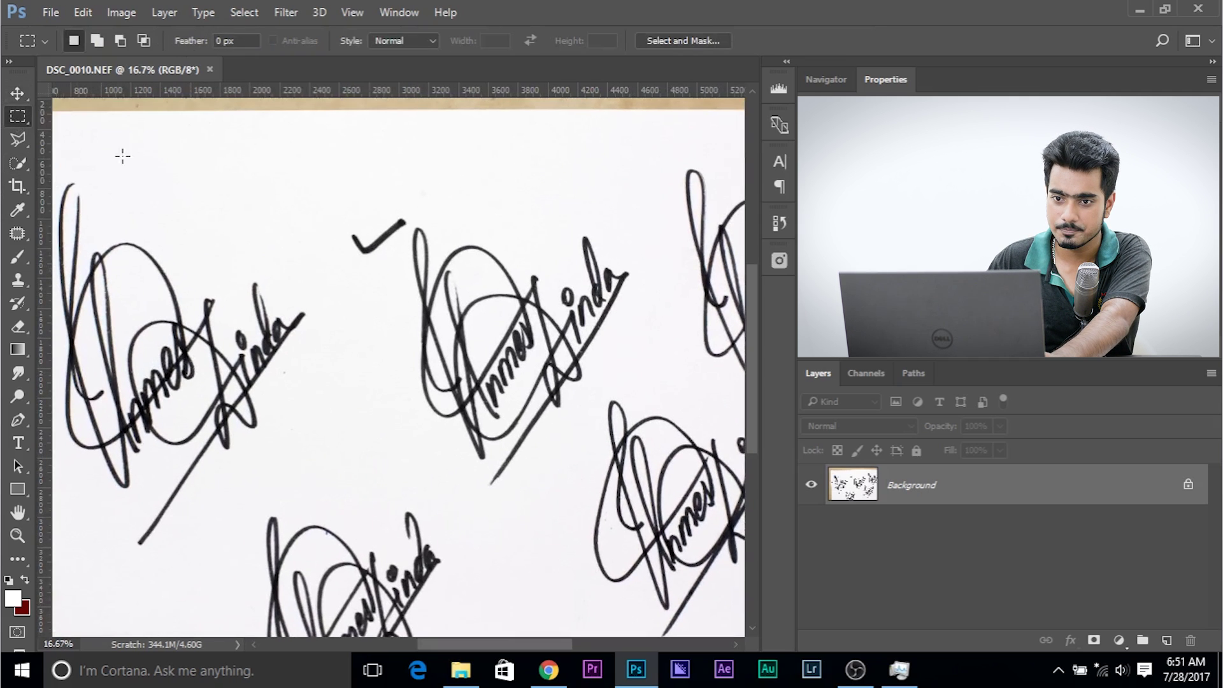
pyautogui.moveTo(284, 199); pyautogui.dragTo(356, 205)
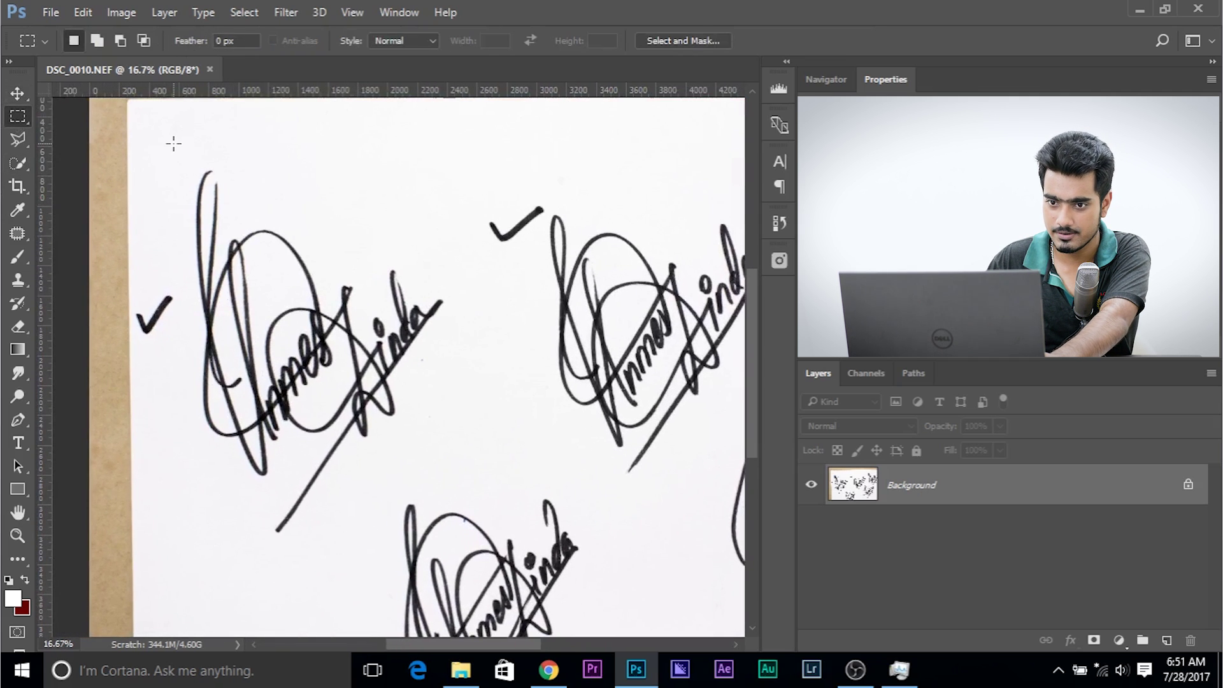
pyautogui.moveTo(174, 149); pyautogui.dragTo(455, 544)
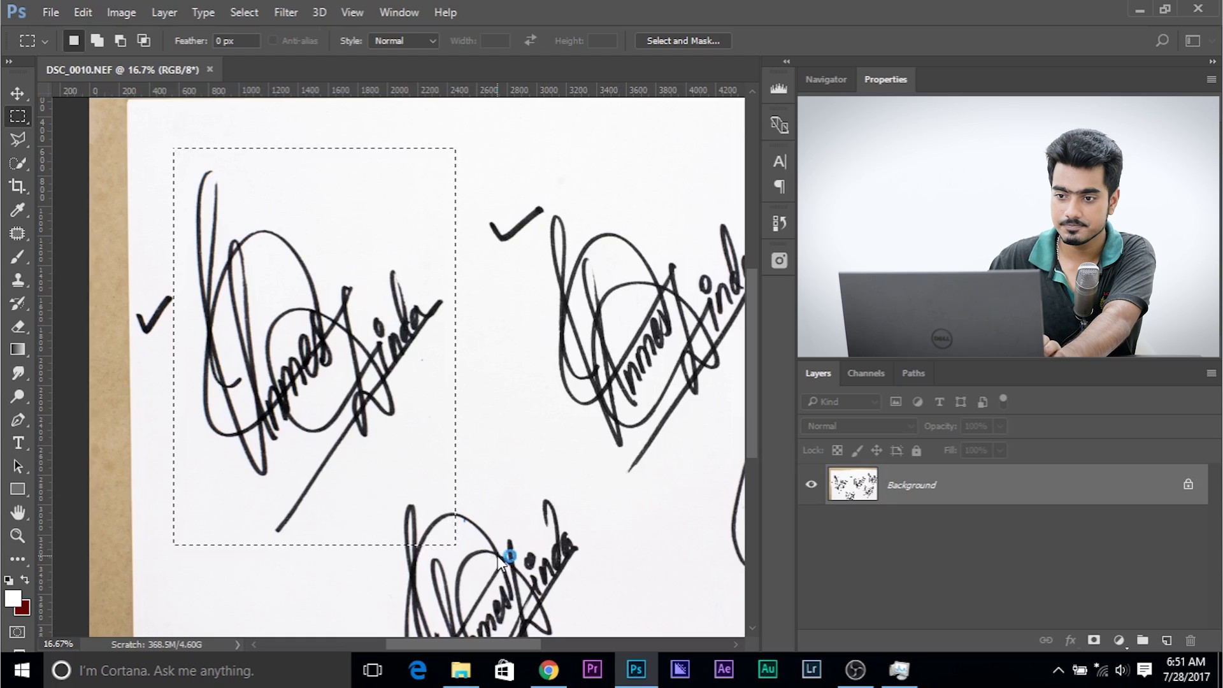
pyautogui.hotkey('ctrl', 'n')
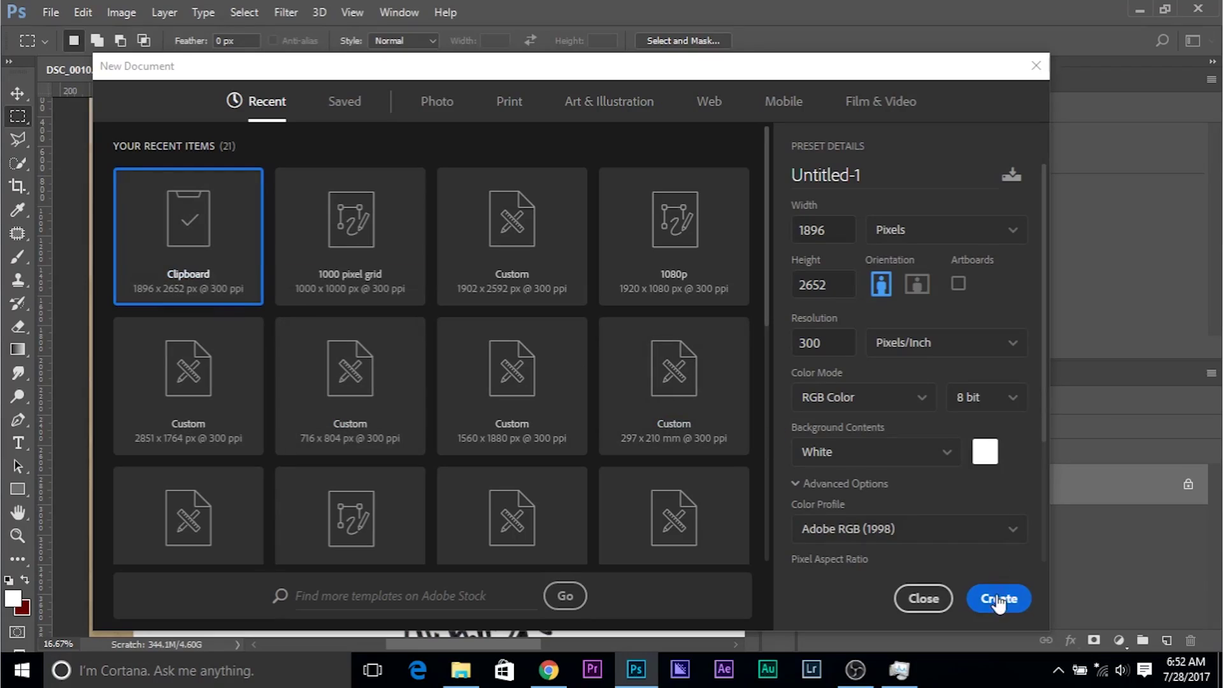
# - Create the new document with the sRGB IEC61966-2.1 colour profile
pyautogui.click(977, 536)
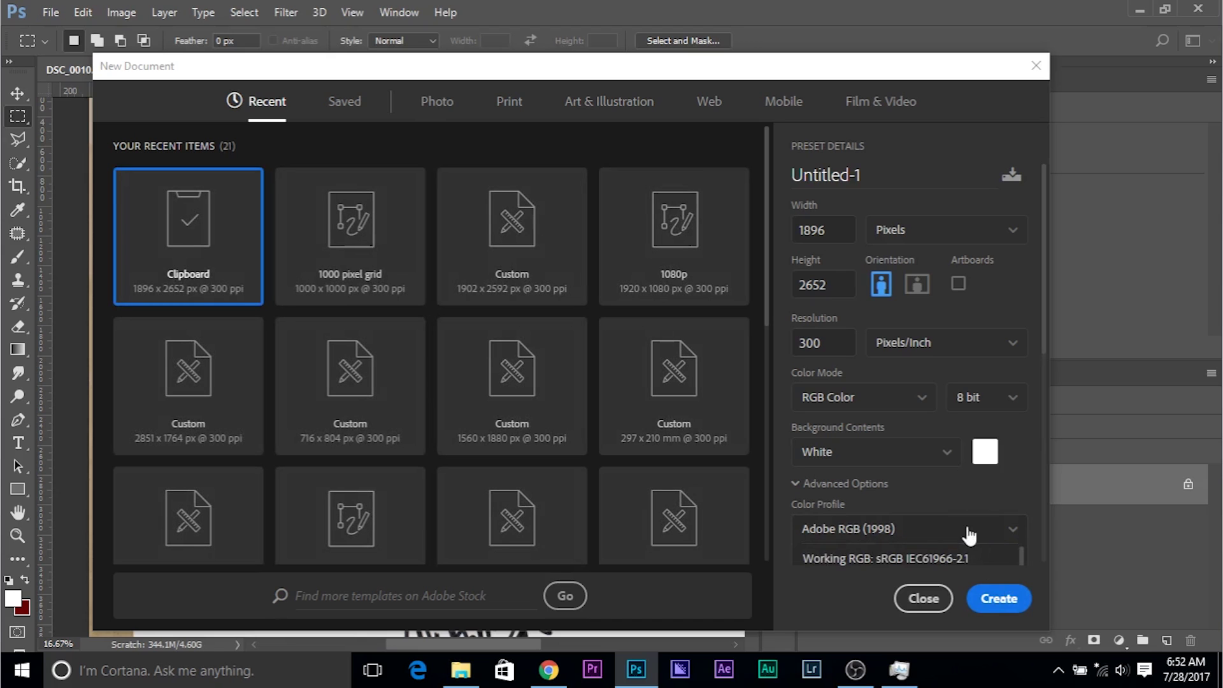
pyautogui.click(870, 559)
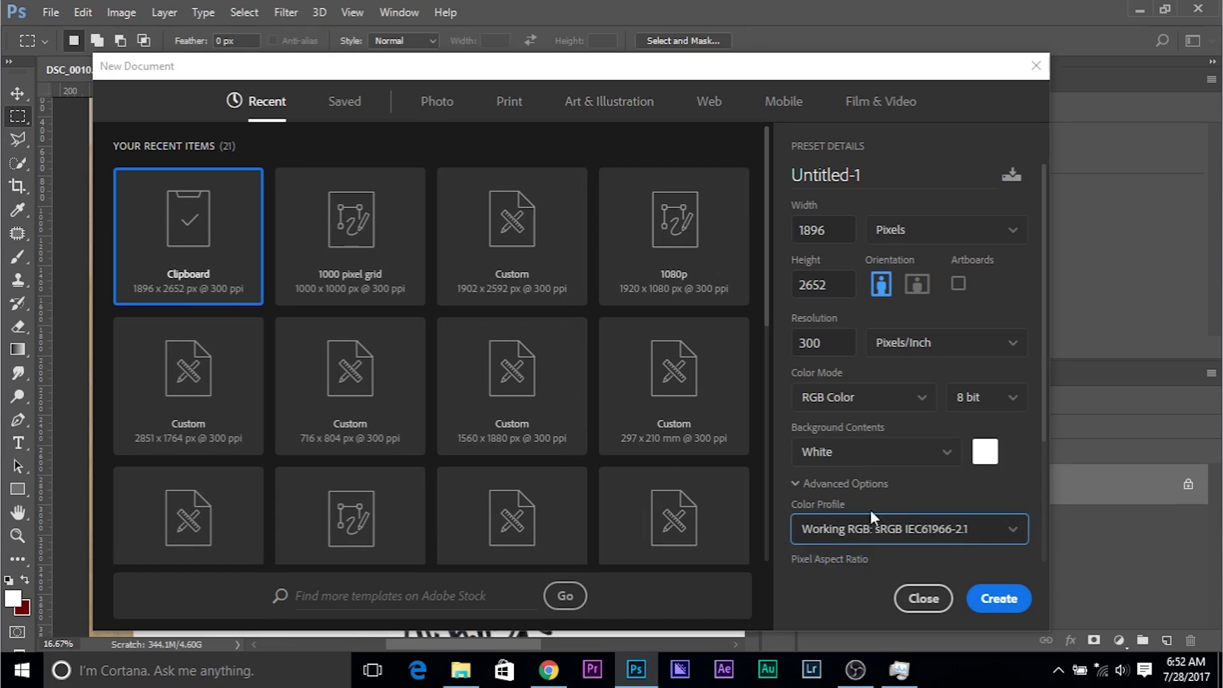
pyautogui.scroll(-3, 881, 393)
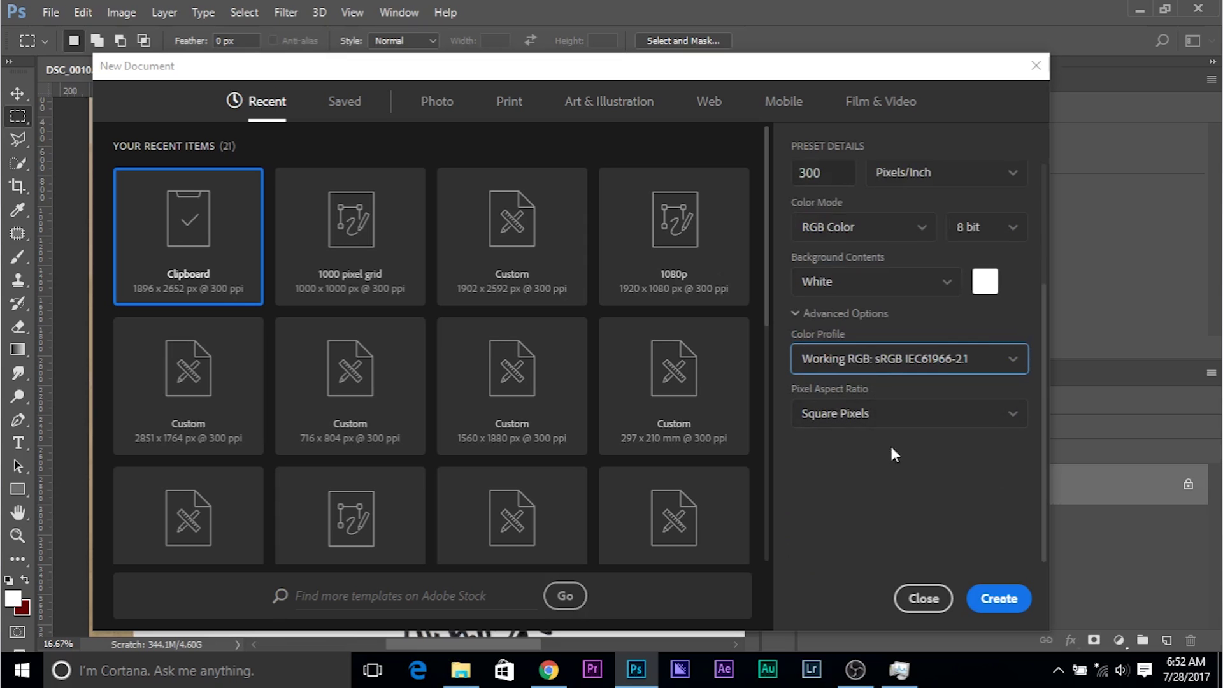
pyautogui.click(984, 589)
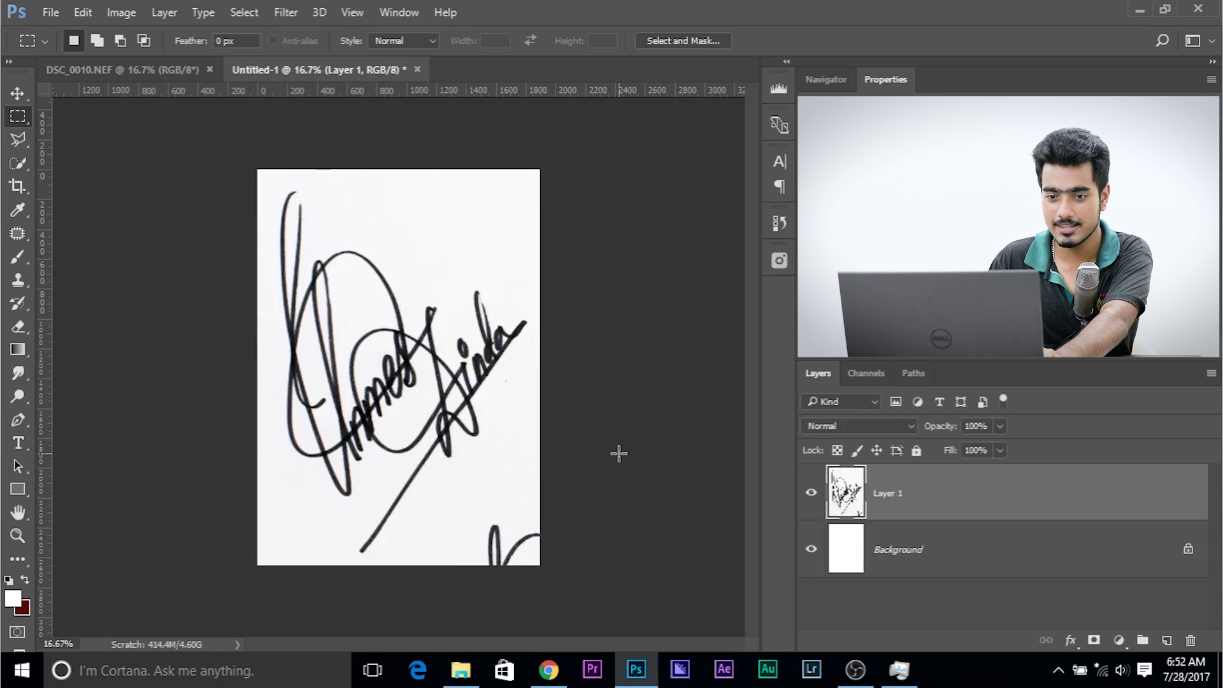
# - Paint over the stray lower-right stroke in white with the round hard 870 px brush
pyautogui.click(18, 253)
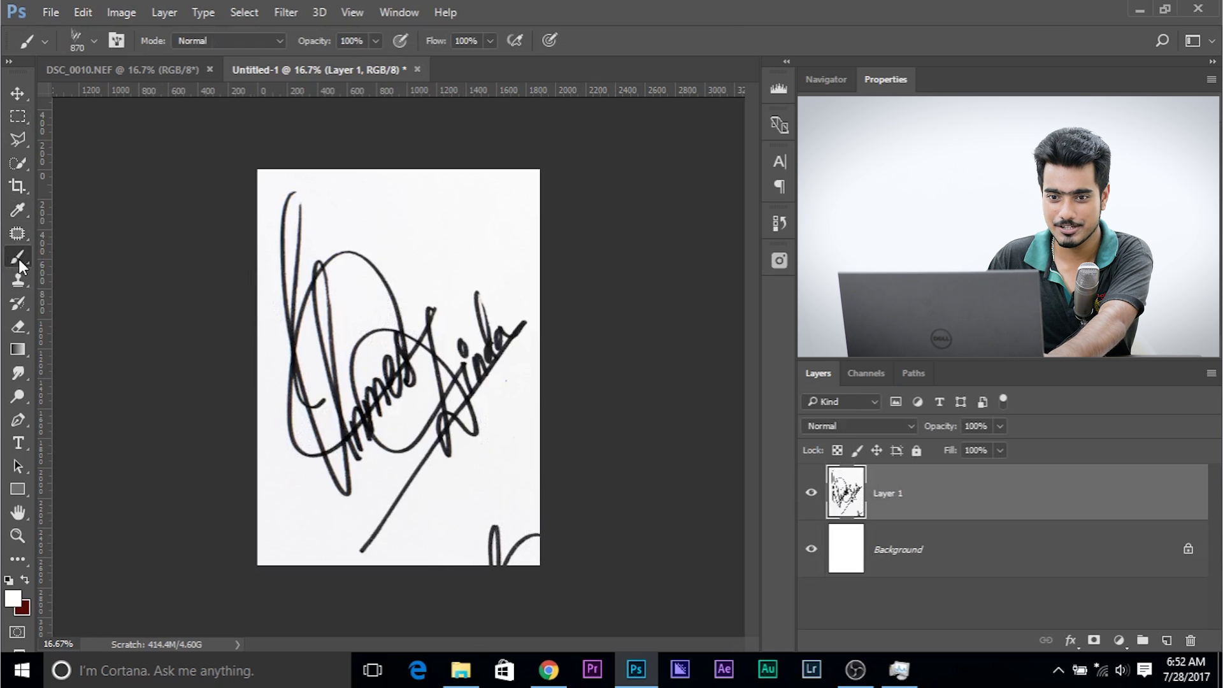
pyautogui.click(82, 44)
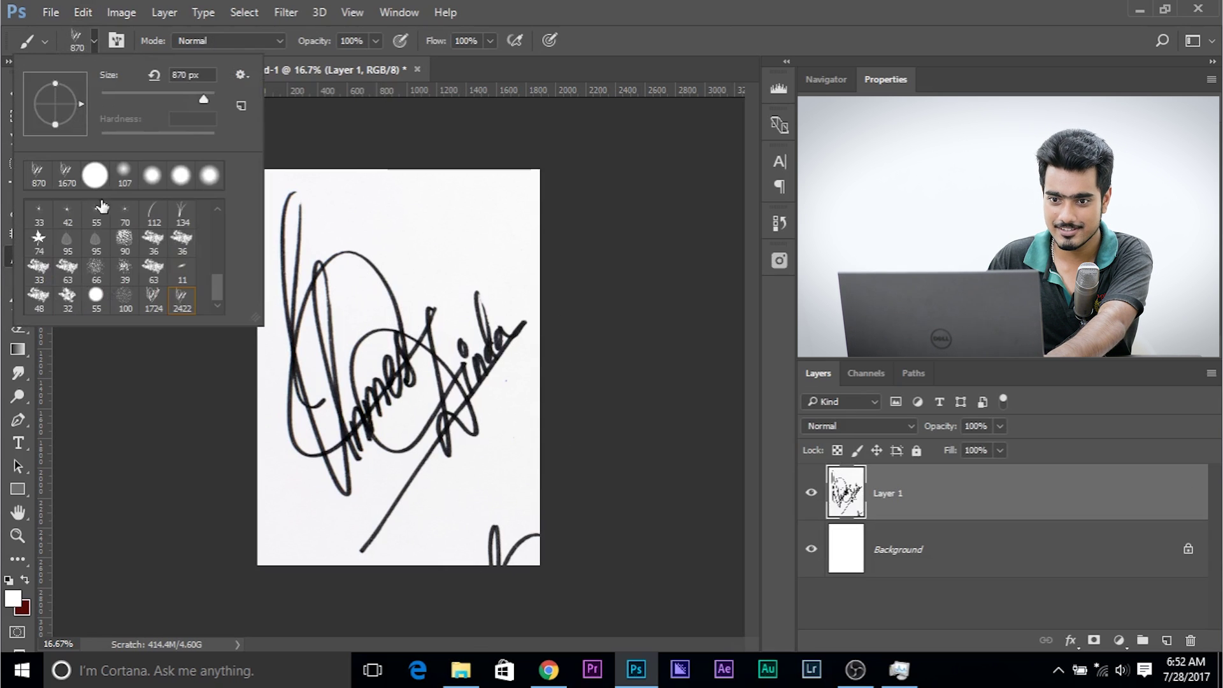
pyautogui.click(96, 176)
pyautogui.click(680, 211)
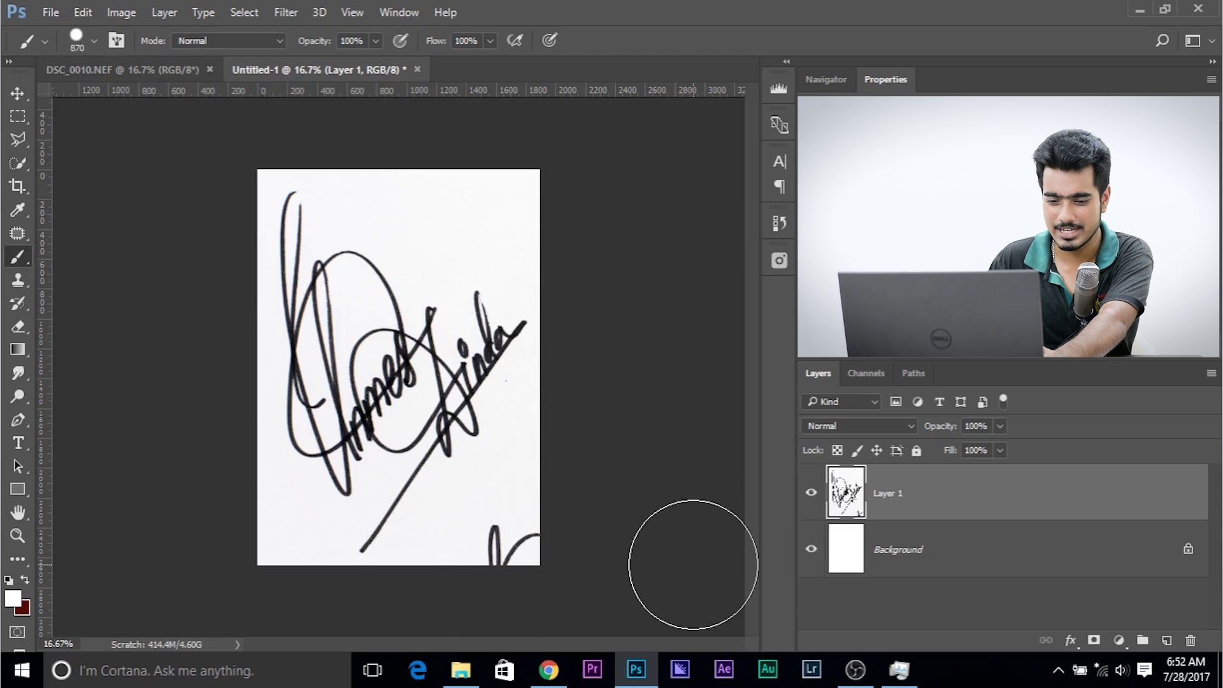
pyautogui.click(507, 544)
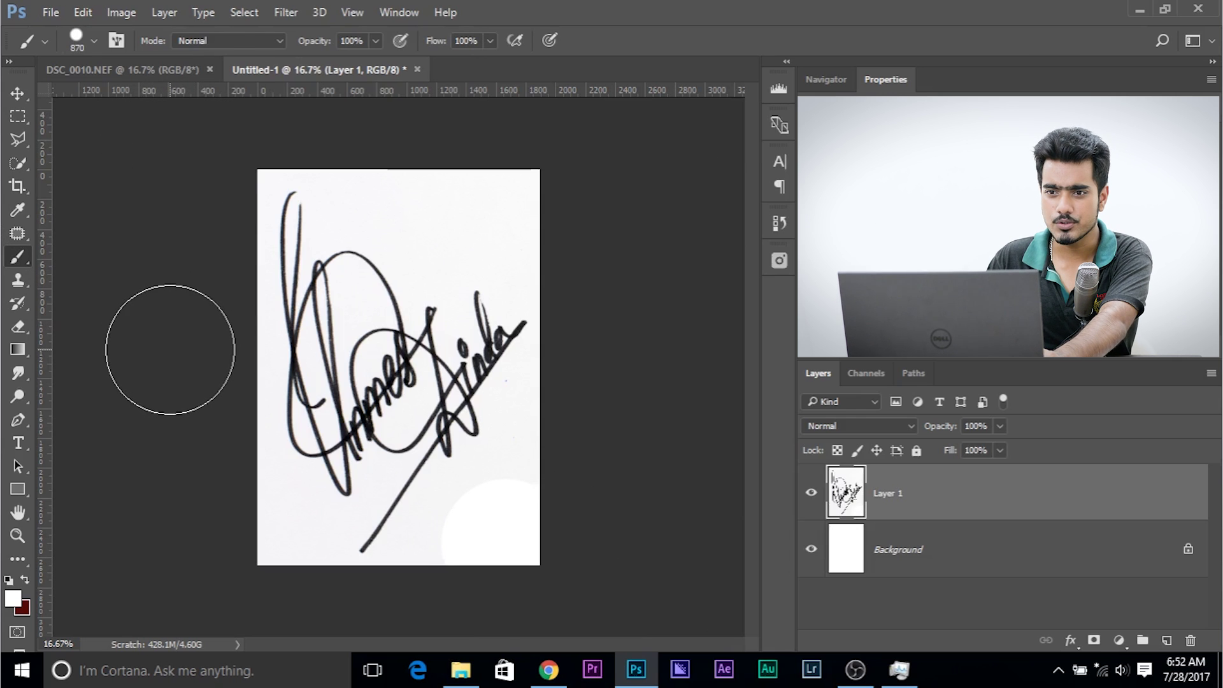
pyautogui.click(246, 13)
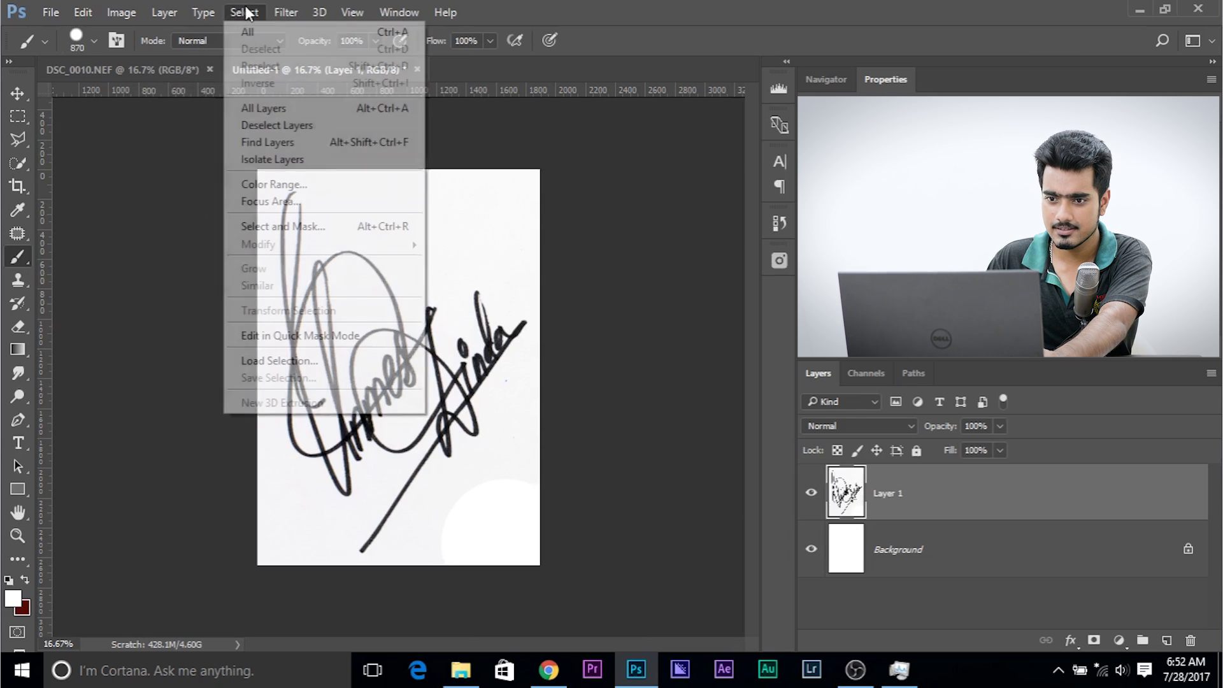
pyautogui.click(299, 185)
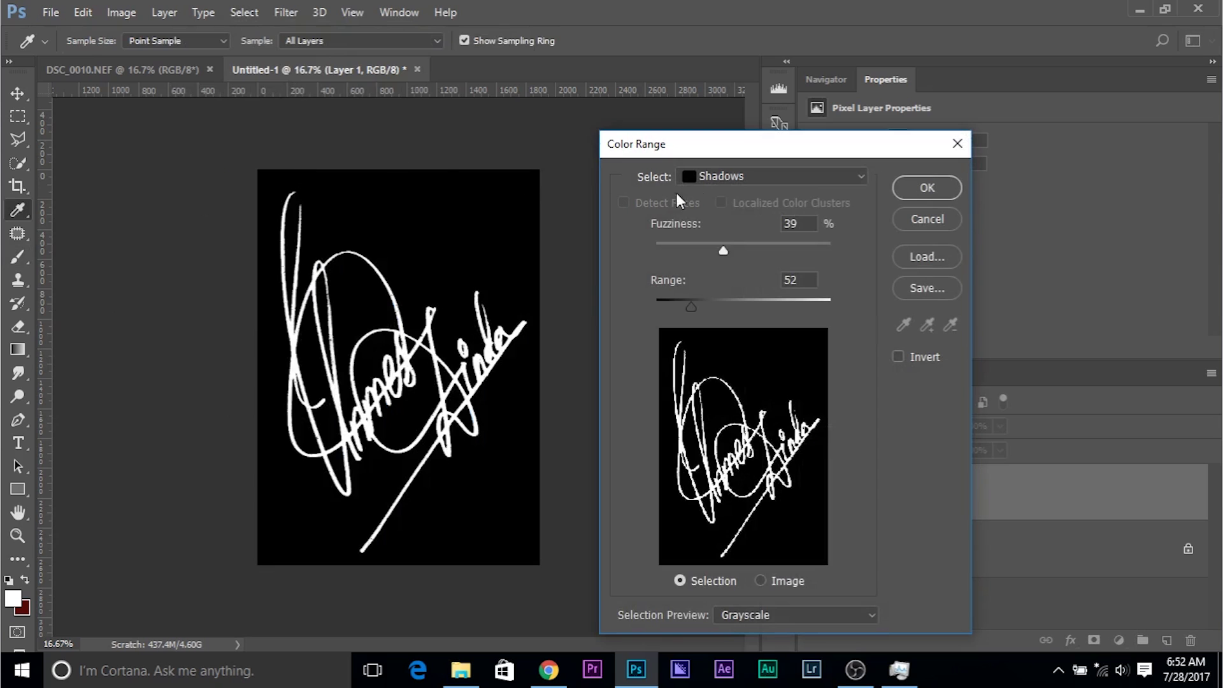
pyautogui.click(684, 177)
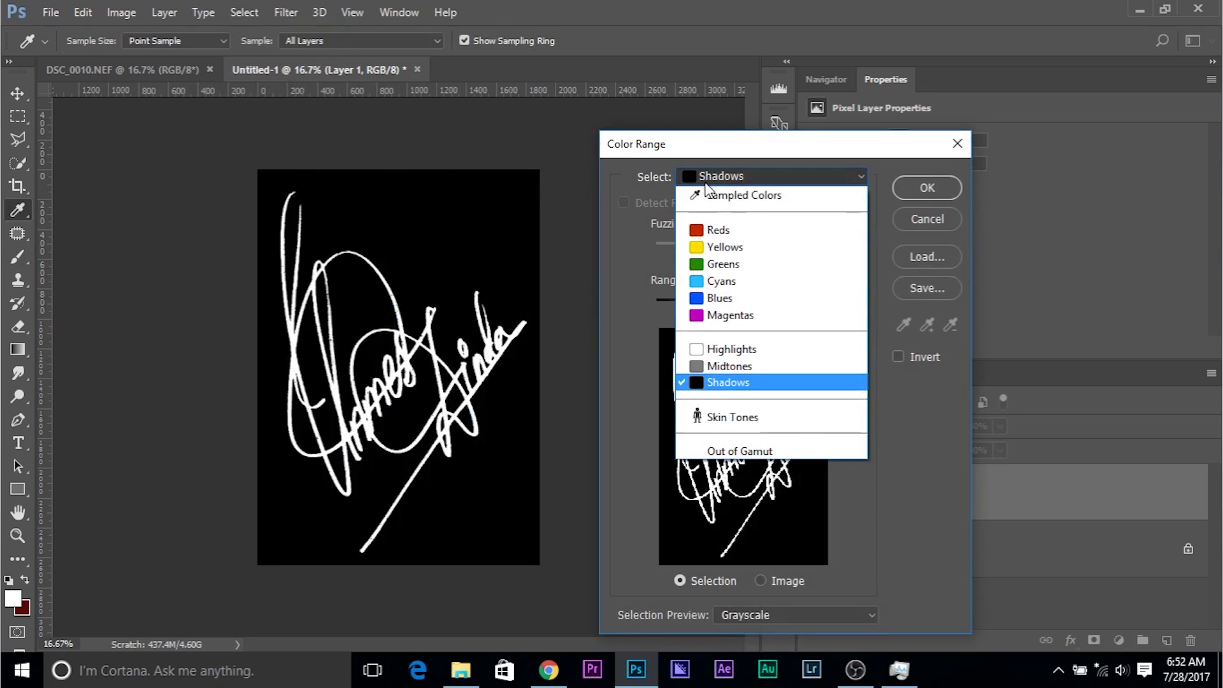
pyautogui.click(712, 385)
pyautogui.click(741, 613)
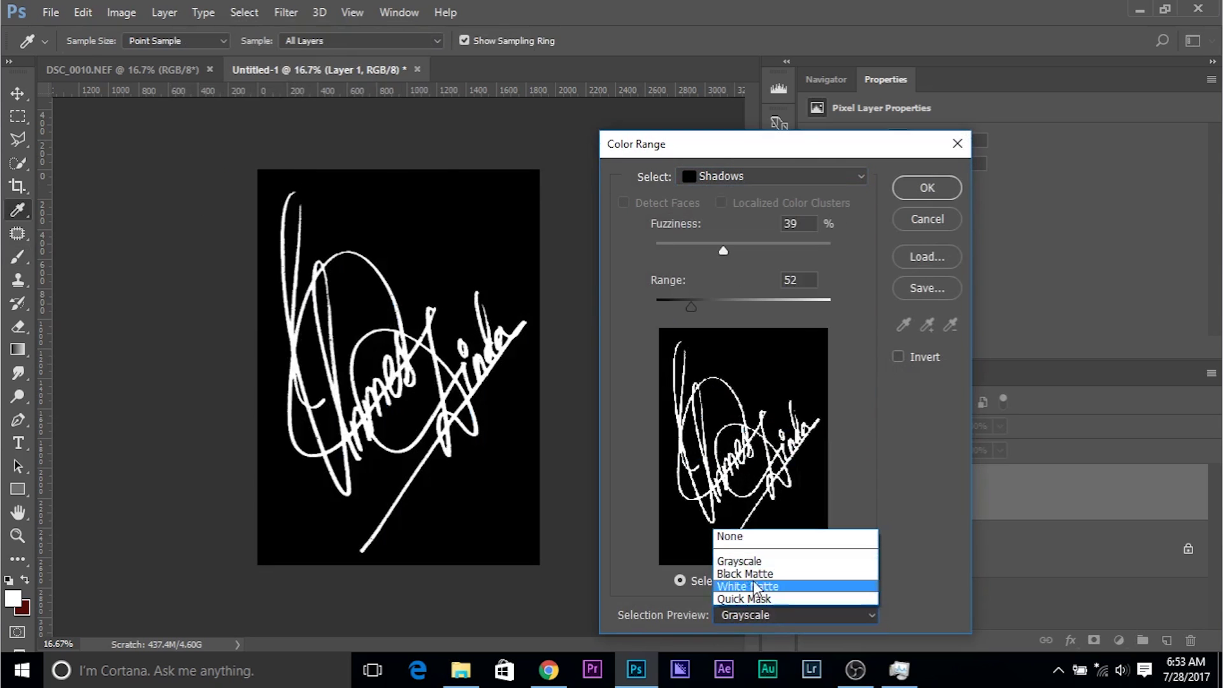
pyautogui.click(755, 562)
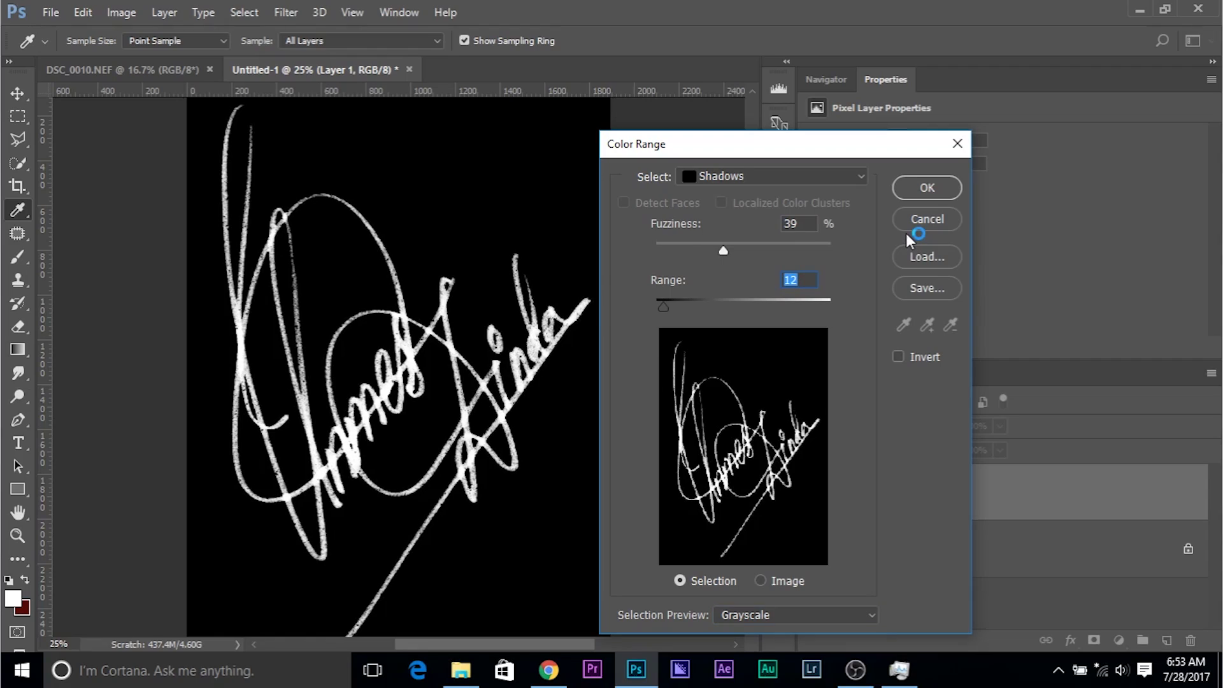
pyautogui.click(913, 224)
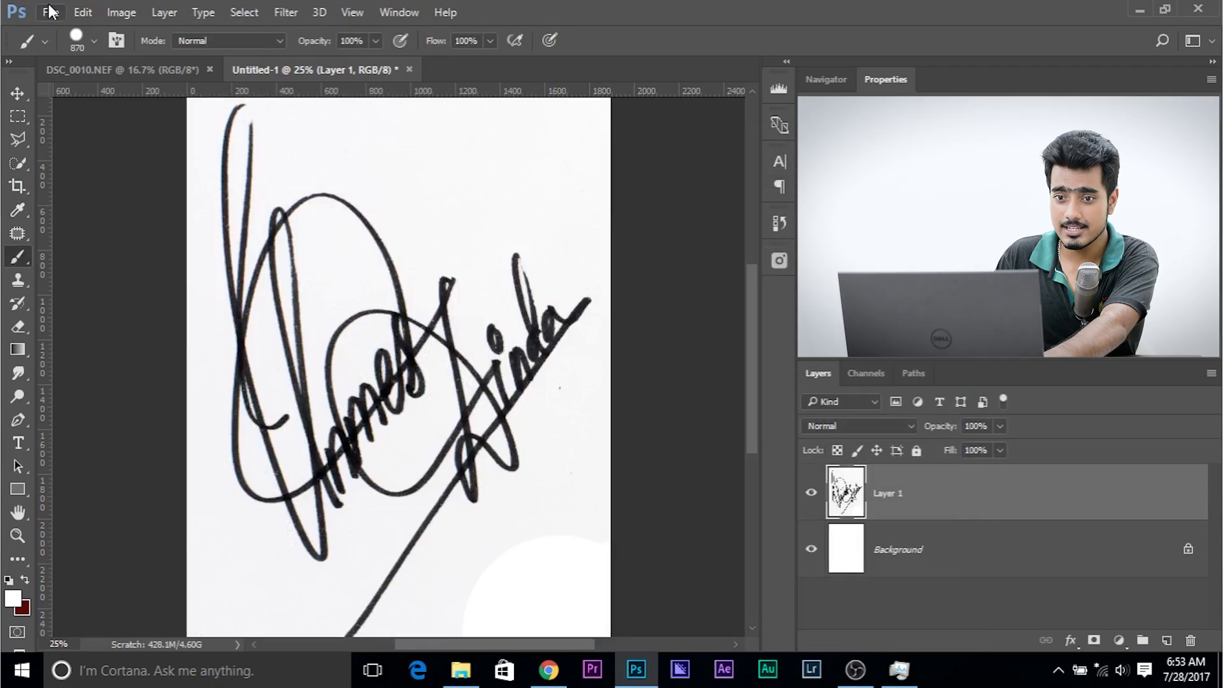
pyautogui.click(50, 12)
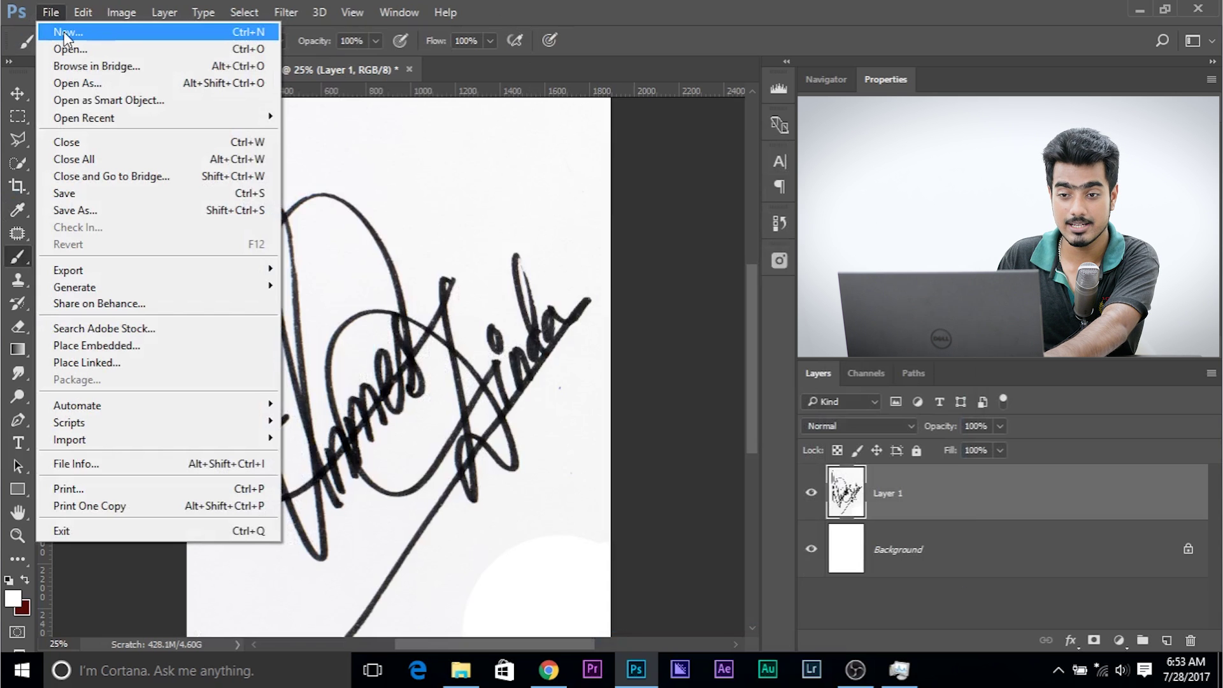
# - Create a new document from the Art & Illustration 1000 pixel grid preset
pyautogui.click(64, 32)
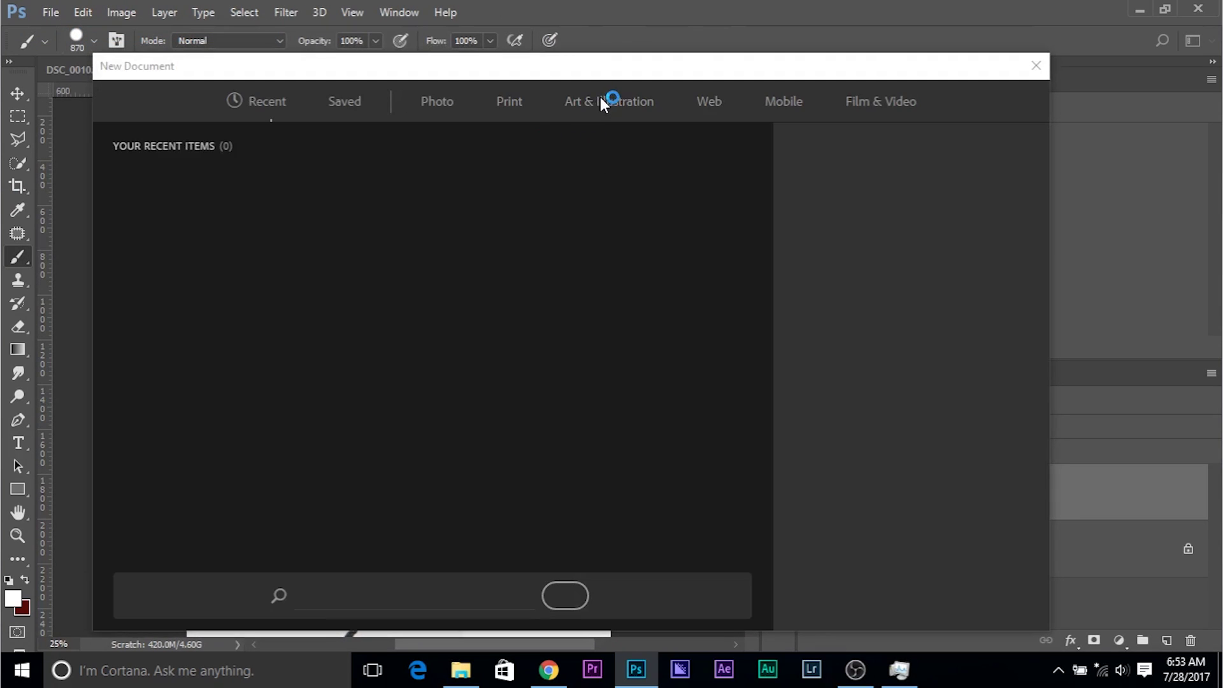
pyautogui.click(593, 112)
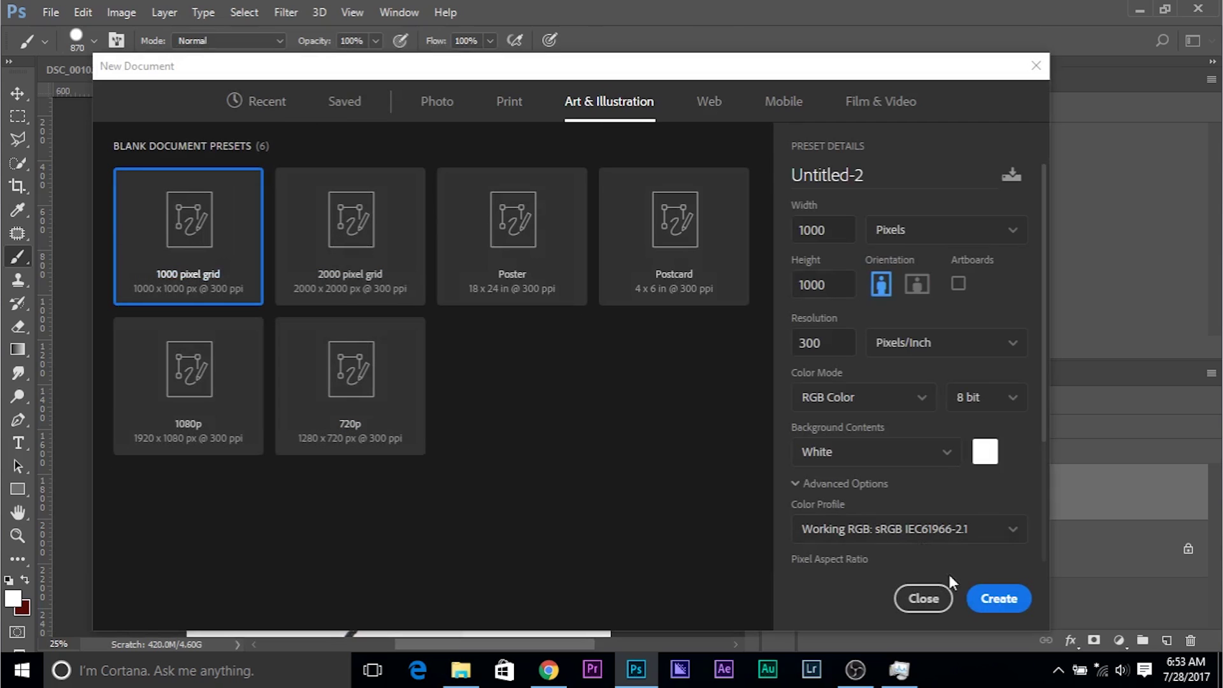
pyautogui.click(996, 597)
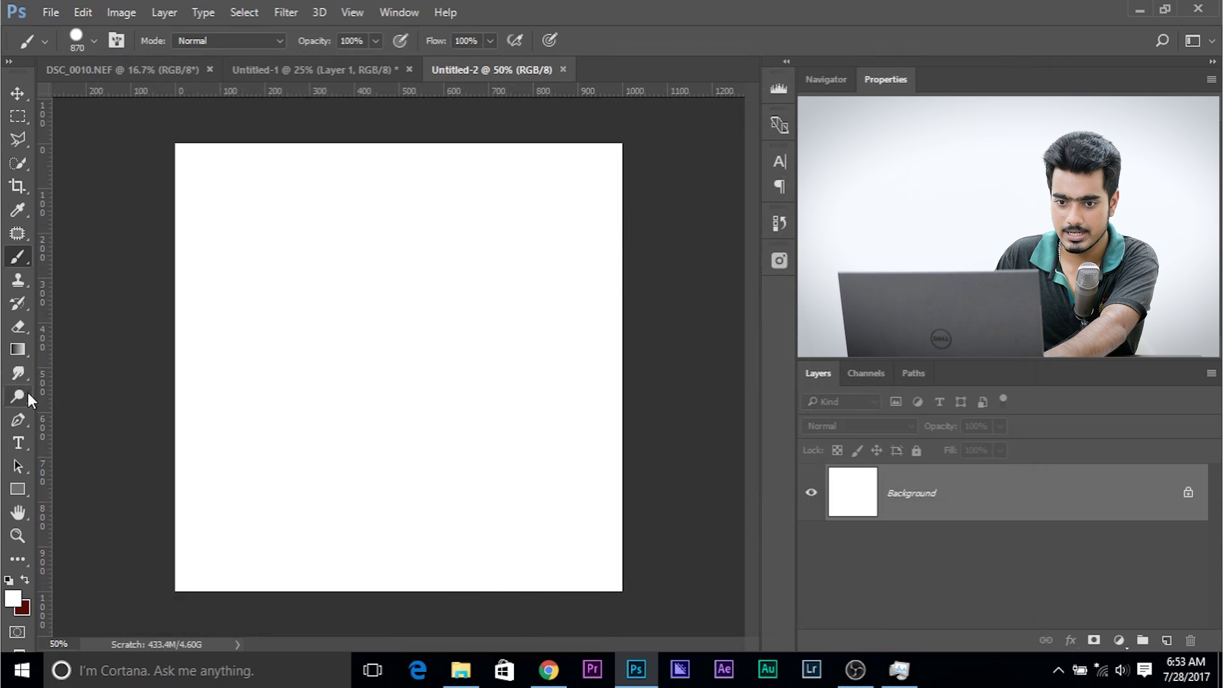
# - Fill the canvas with a top-to-bottom white-to-black gradient
pyautogui.click(18, 349)
pyautogui.press('d')
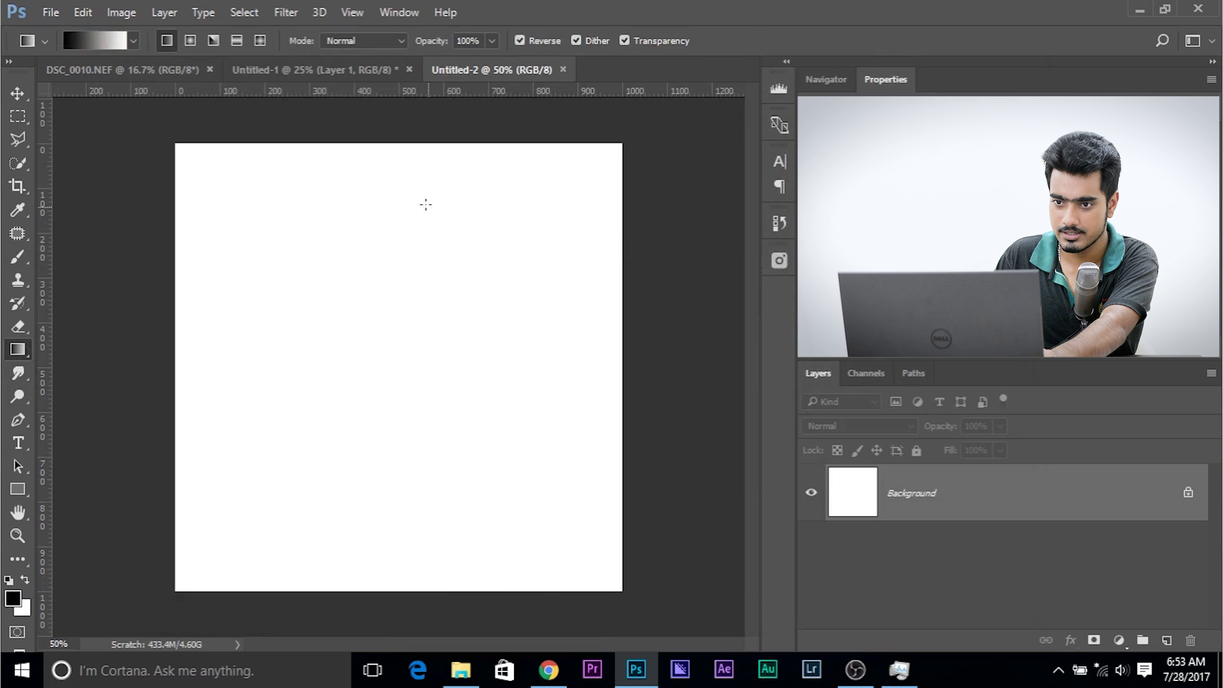
pyautogui.moveTo(395, 143); pyautogui.dragTo(410, 594)
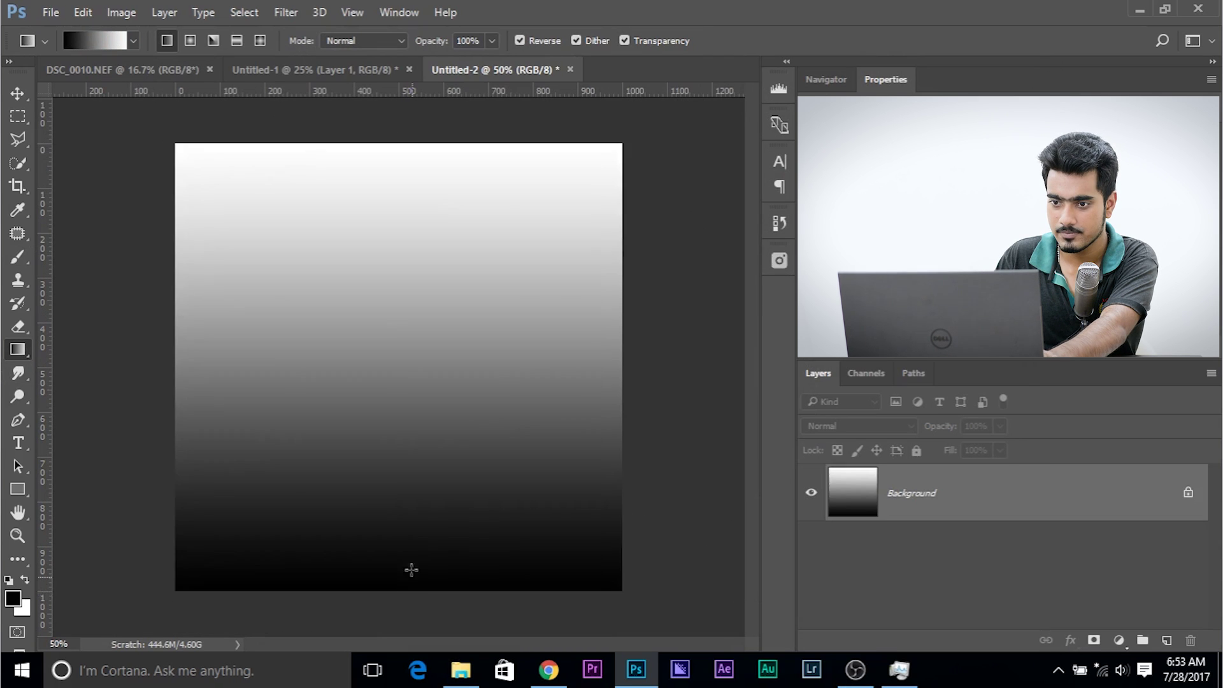
# - Test Color Range Shadows on the gradient, trying Fuzziness 0 to 43 and Range 0 to 55
pyautogui.click(244, 12)
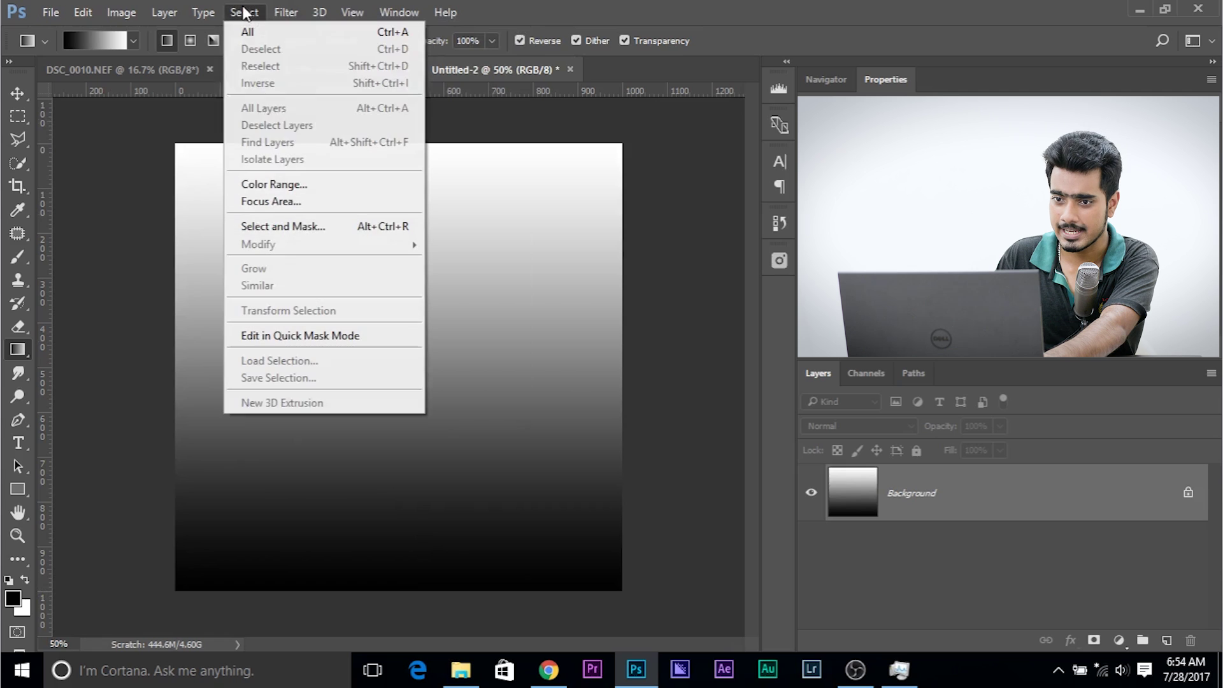
pyautogui.click(290, 183)
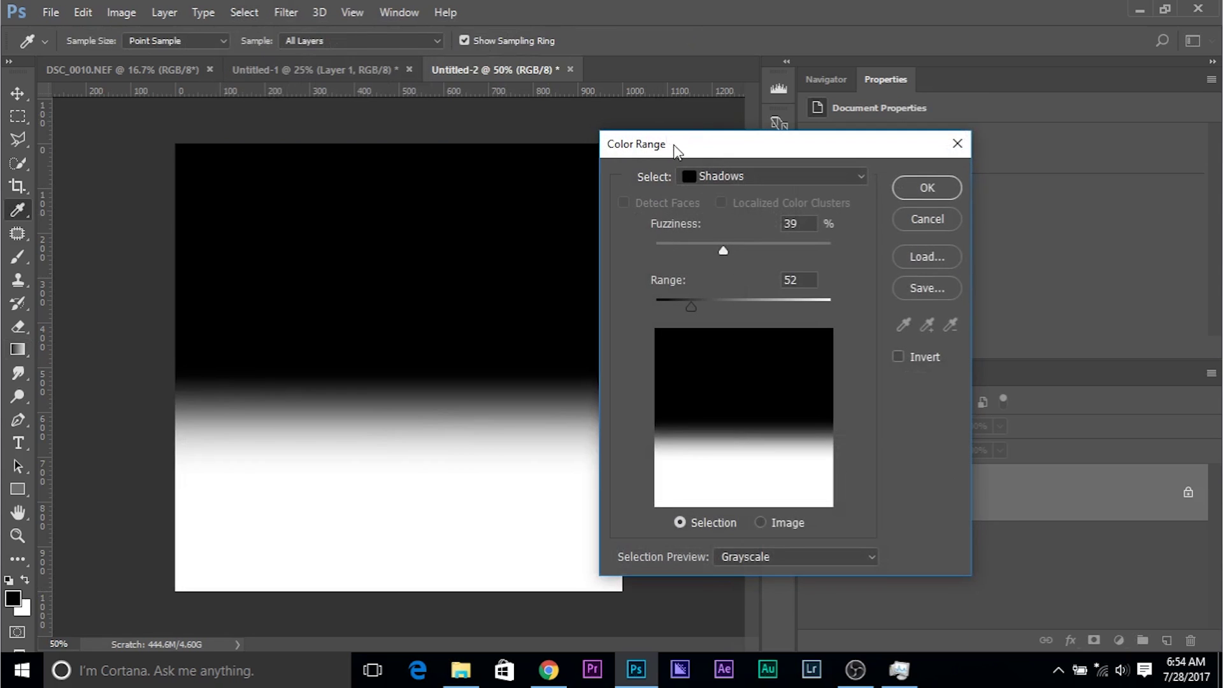
pyautogui.moveTo(676, 150); pyautogui.dragTo(734, 176)
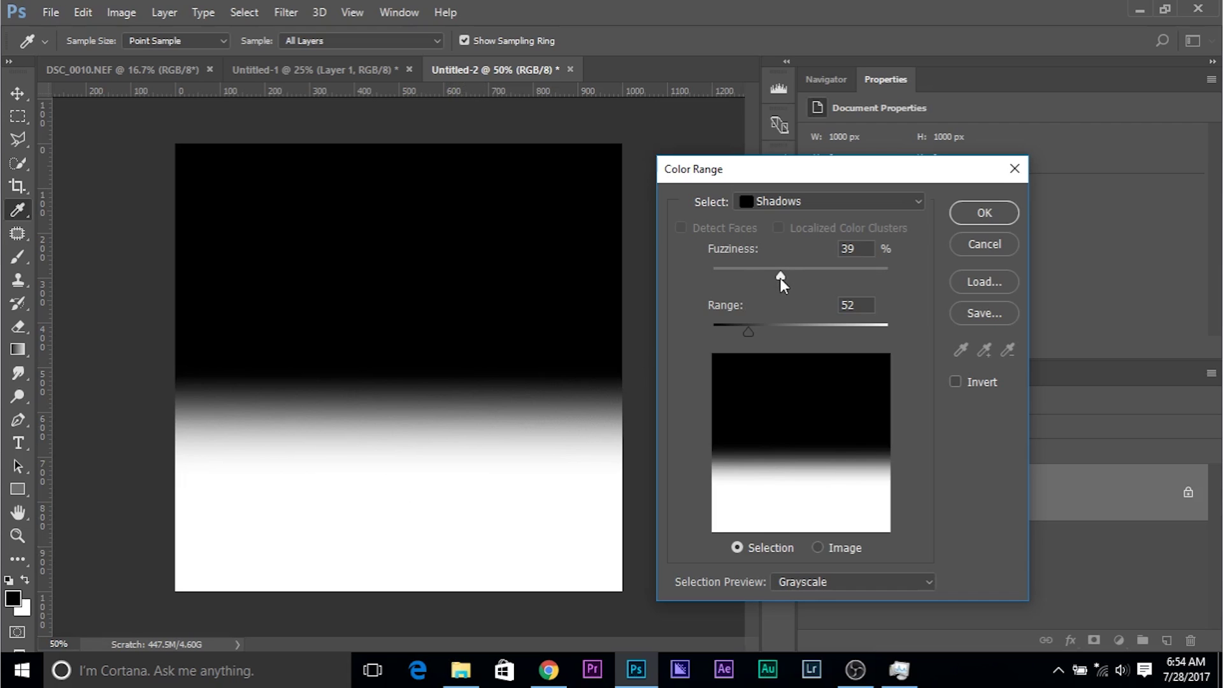
pyautogui.moveTo(780, 278); pyautogui.dragTo(675, 282)
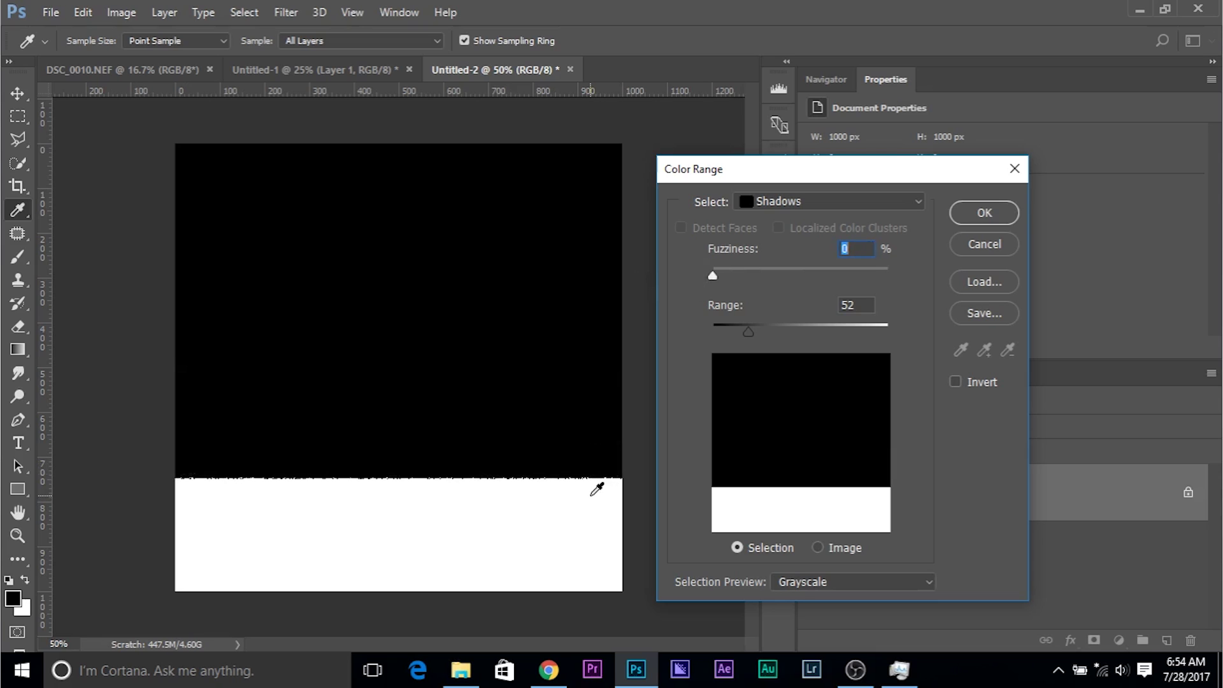
pyautogui.moveTo(747, 327); pyautogui.dragTo(704, 328)
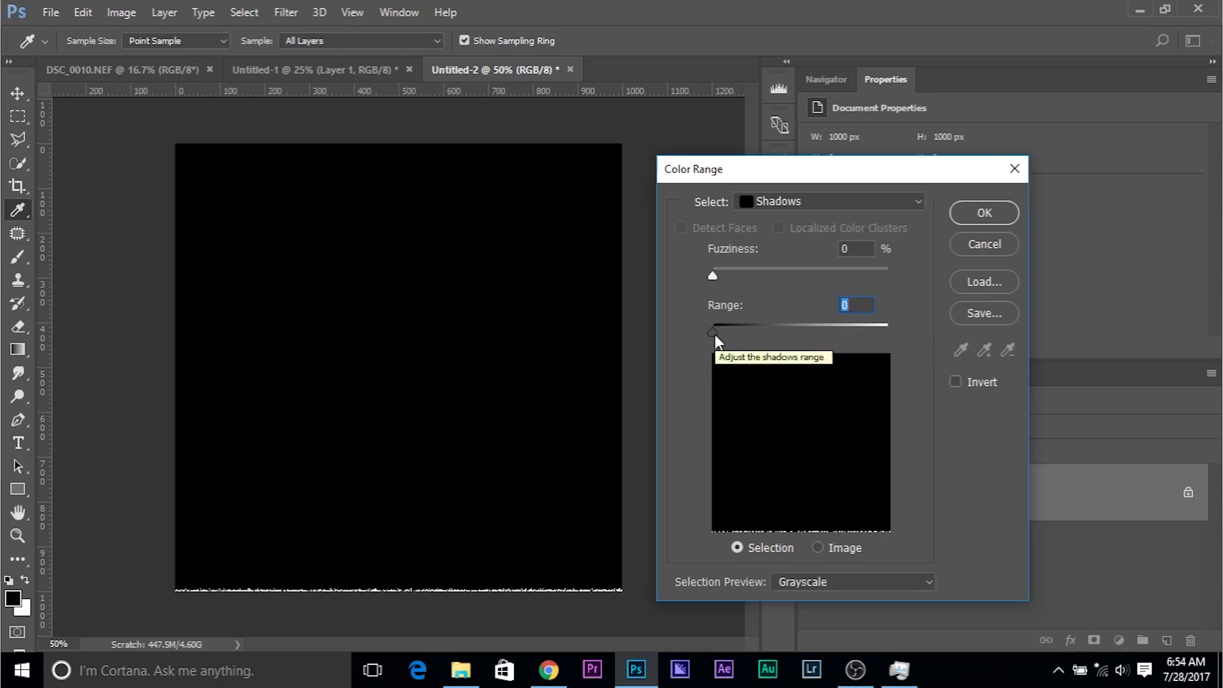
pyautogui.moveTo(714, 334); pyautogui.dragTo(736, 336)
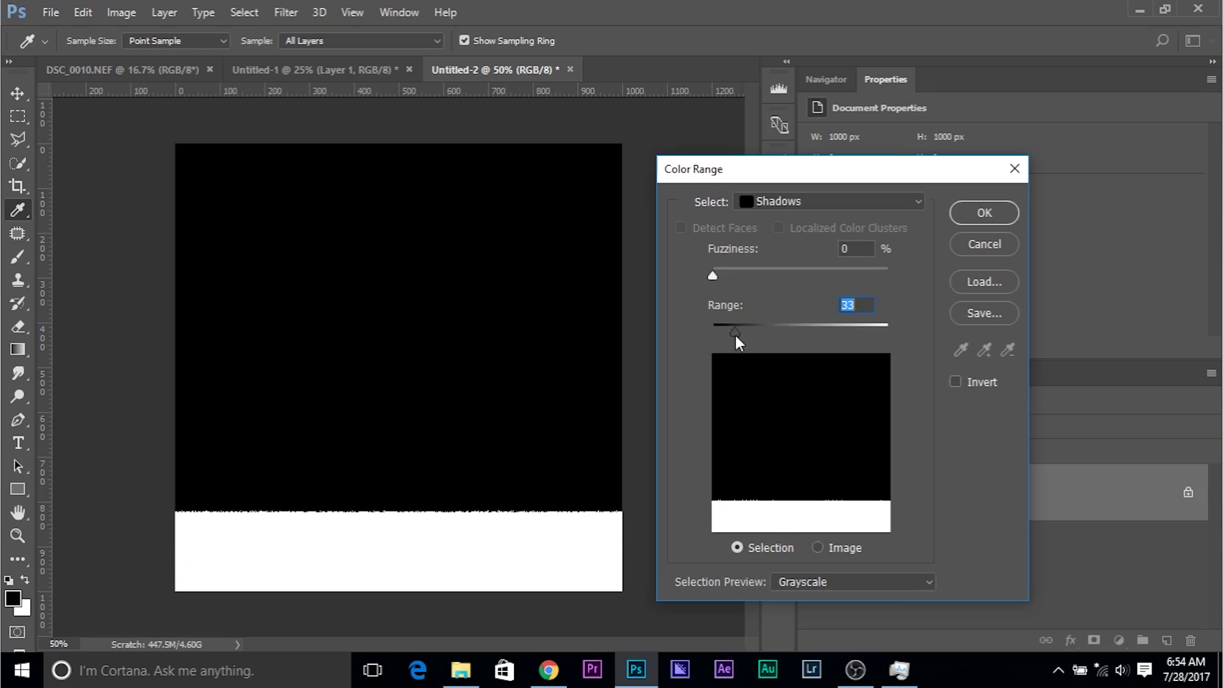
pyautogui.moveTo(728, 336); pyautogui.dragTo(751, 336)
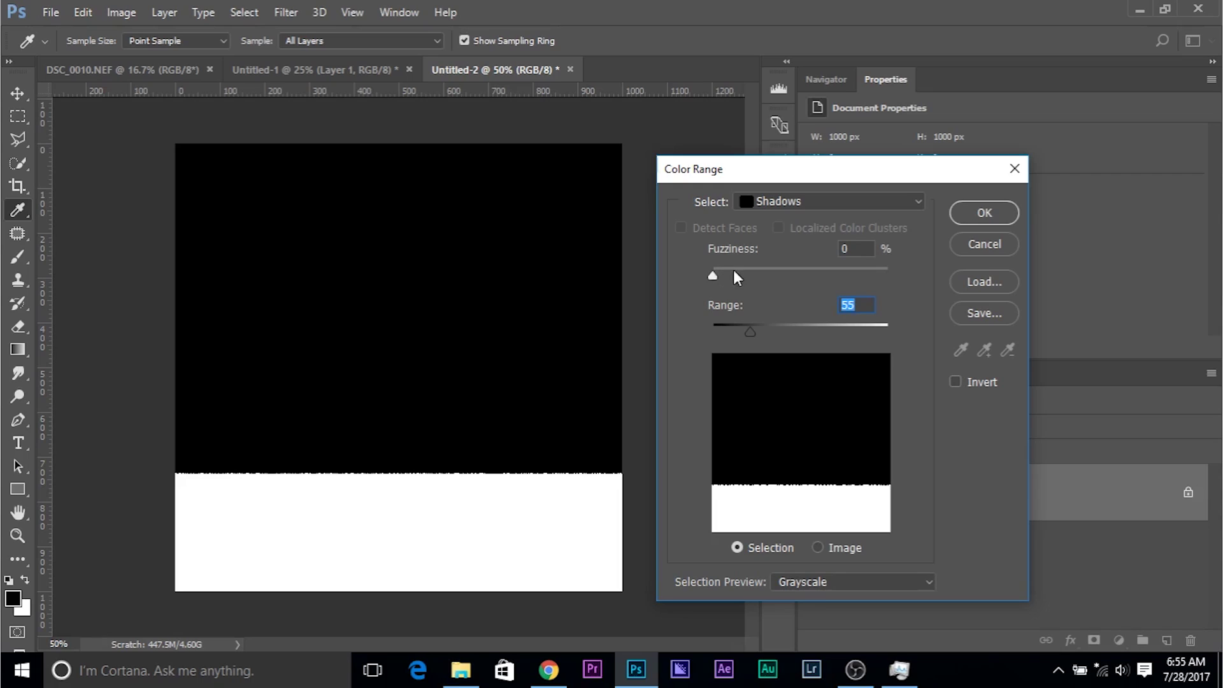
pyautogui.moveTo(712, 276); pyautogui.dragTo(788, 275)
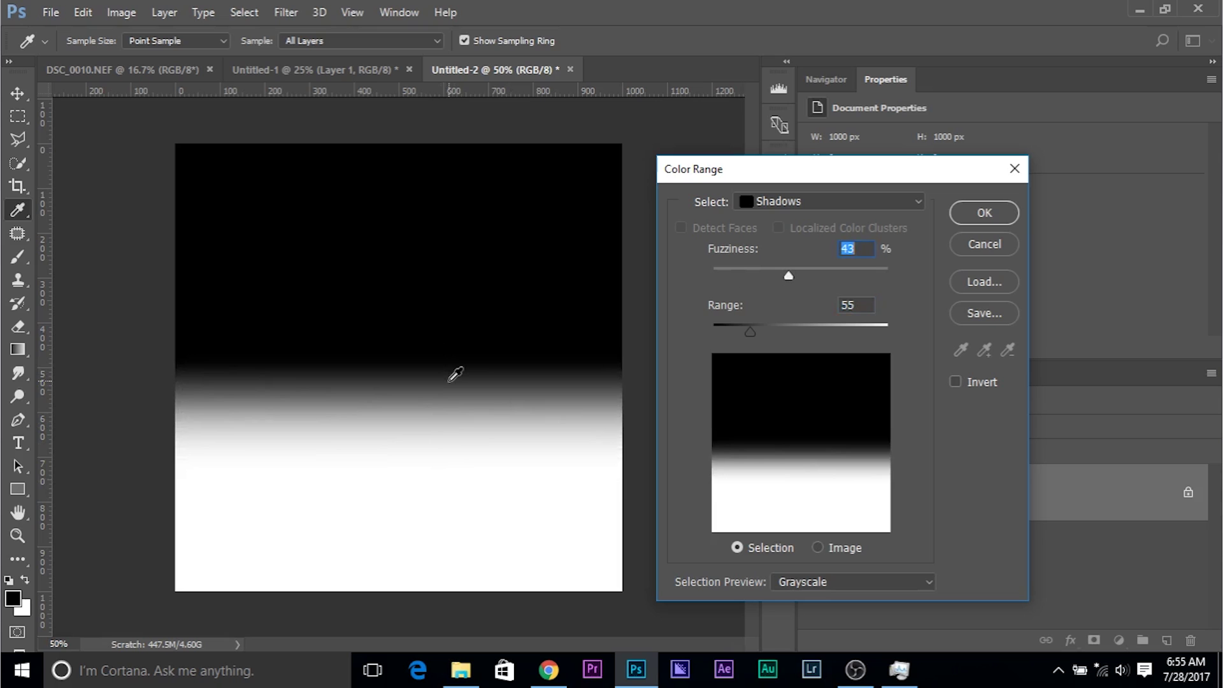
# - Cancel Color Range and close Untitled-2 without saving
pyautogui.click(992, 239)
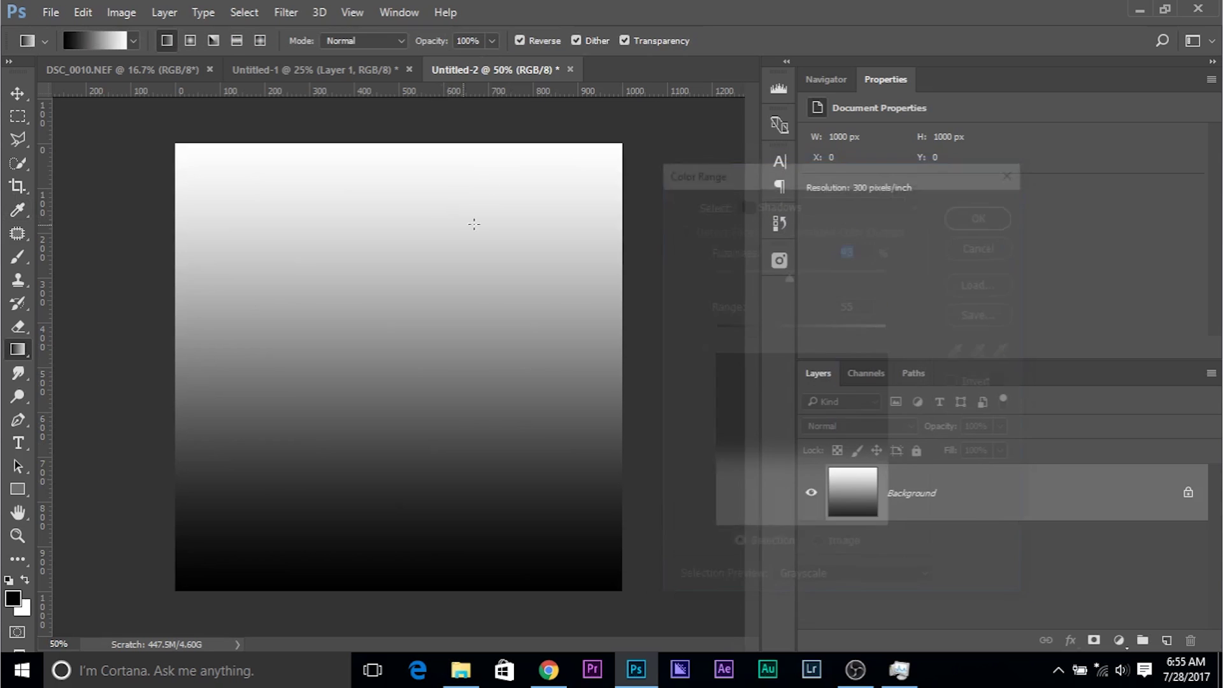
pyautogui.click(569, 69)
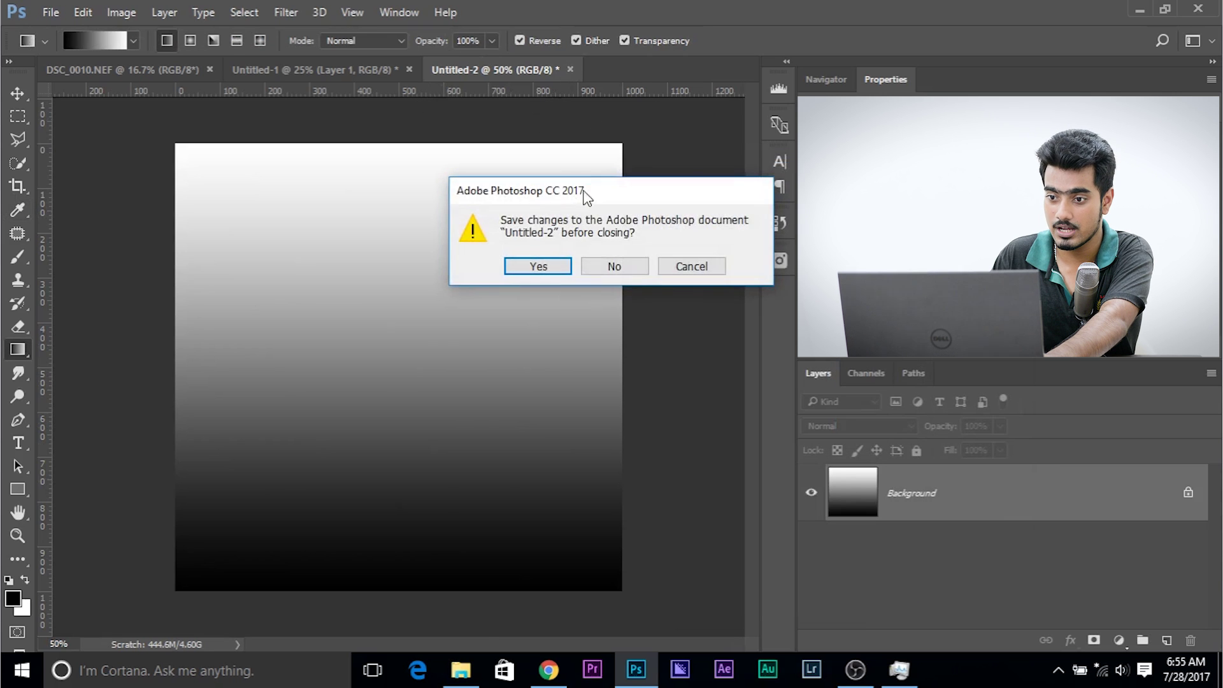
pyautogui.click(615, 266)
# - Select the signature strokes with Color Range Shadows, Fuzziness 42 and Range 47
pyautogui.click(244, 13)
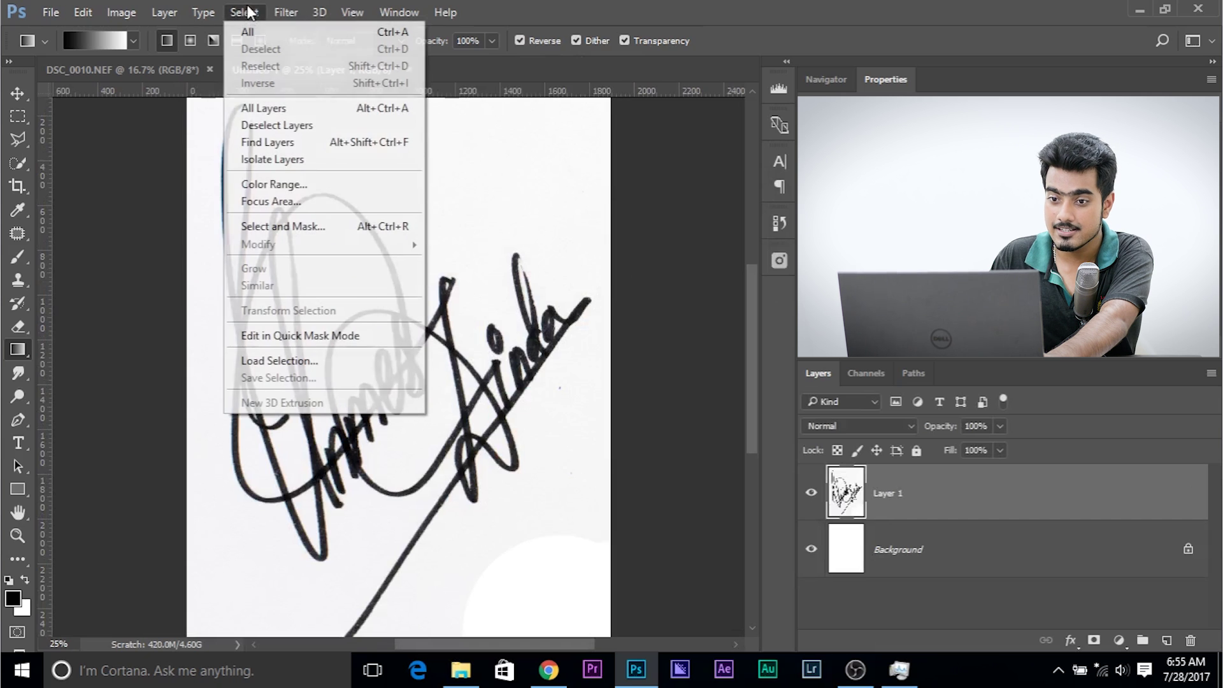
pyautogui.click(272, 182)
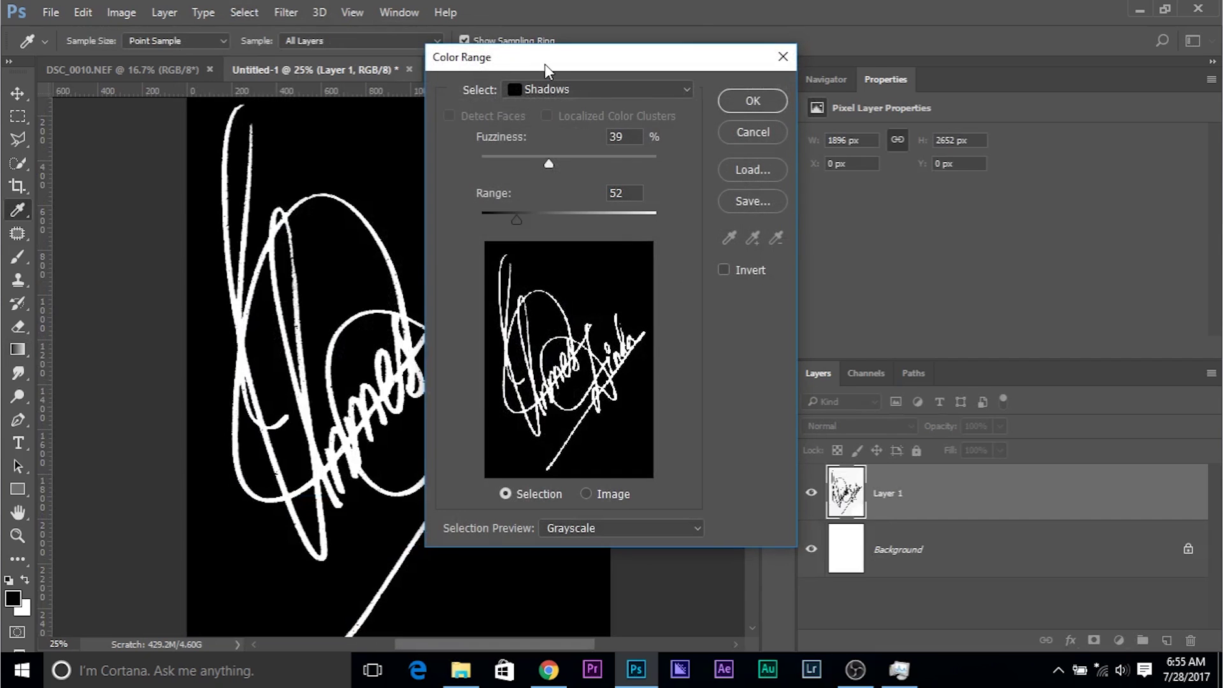
pyautogui.moveTo(544, 63); pyautogui.dragTo(629, 88)
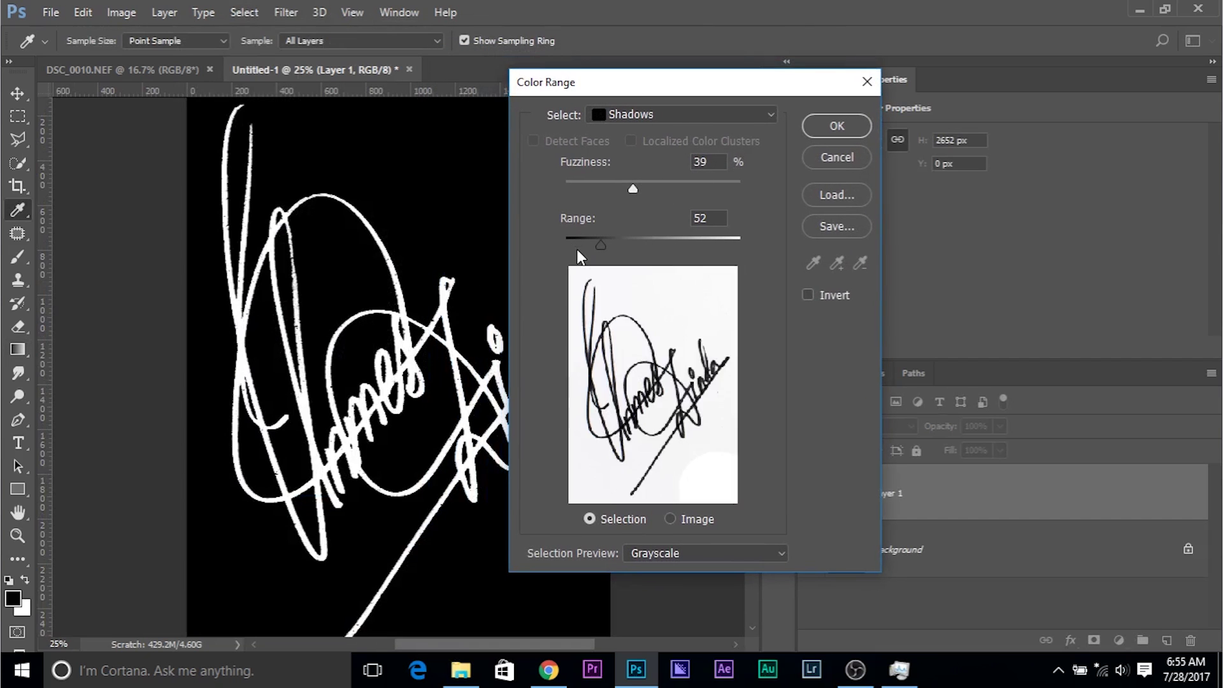
pyautogui.hotkey('ctrl', '+')
pyautogui.hotkey('ctrl', '+')
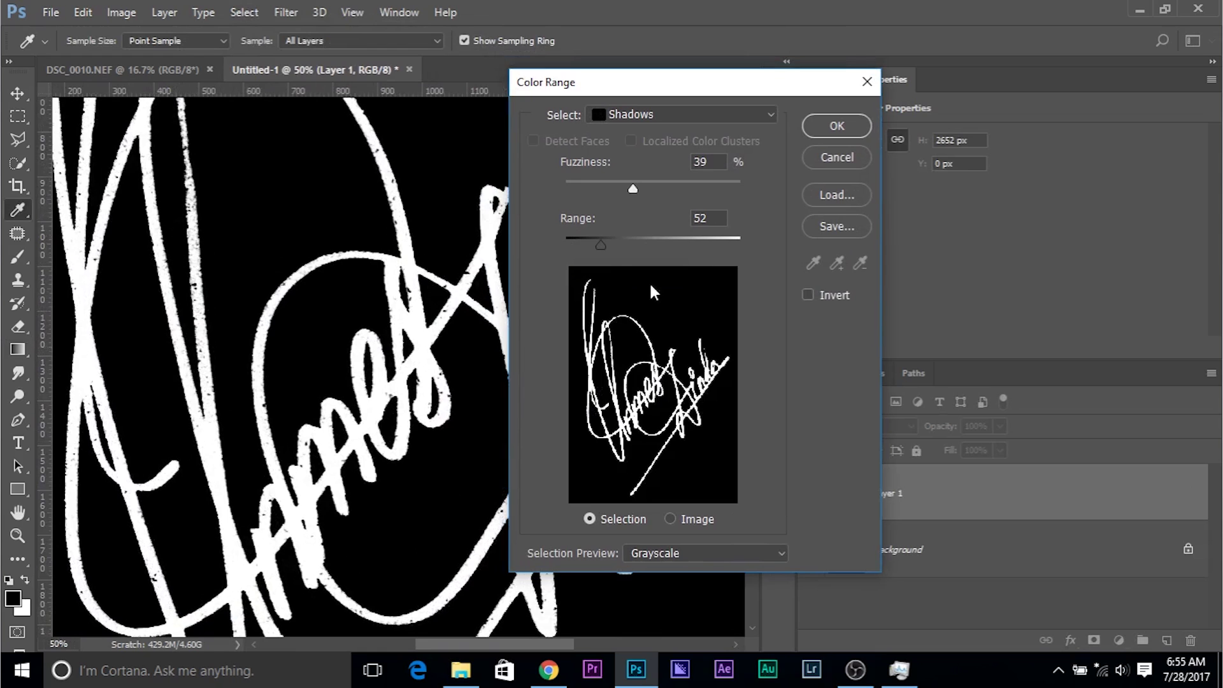
pyautogui.moveTo(602, 241); pyautogui.dragTo(565, 242)
pyautogui.moveTo(628, 189); pyautogui.dragTo(561, 191)
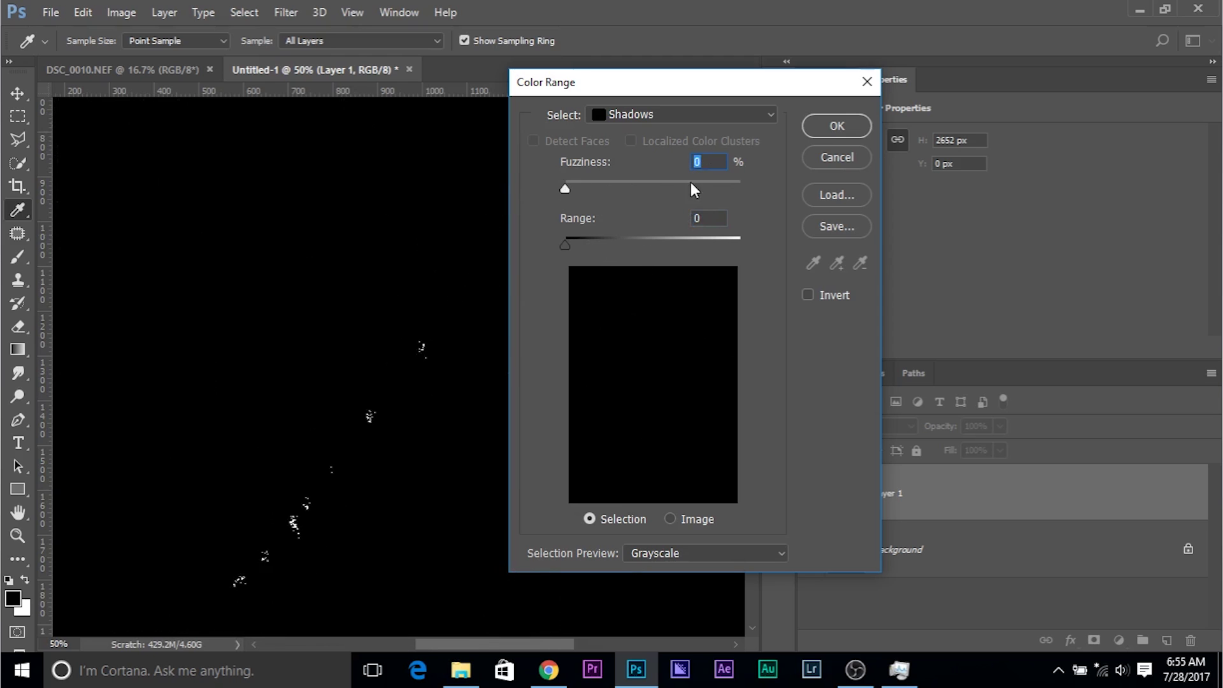
pyautogui.moveTo(567, 245); pyautogui.dragTo(596, 248)
pyautogui.hotkey('ctrl', '-')
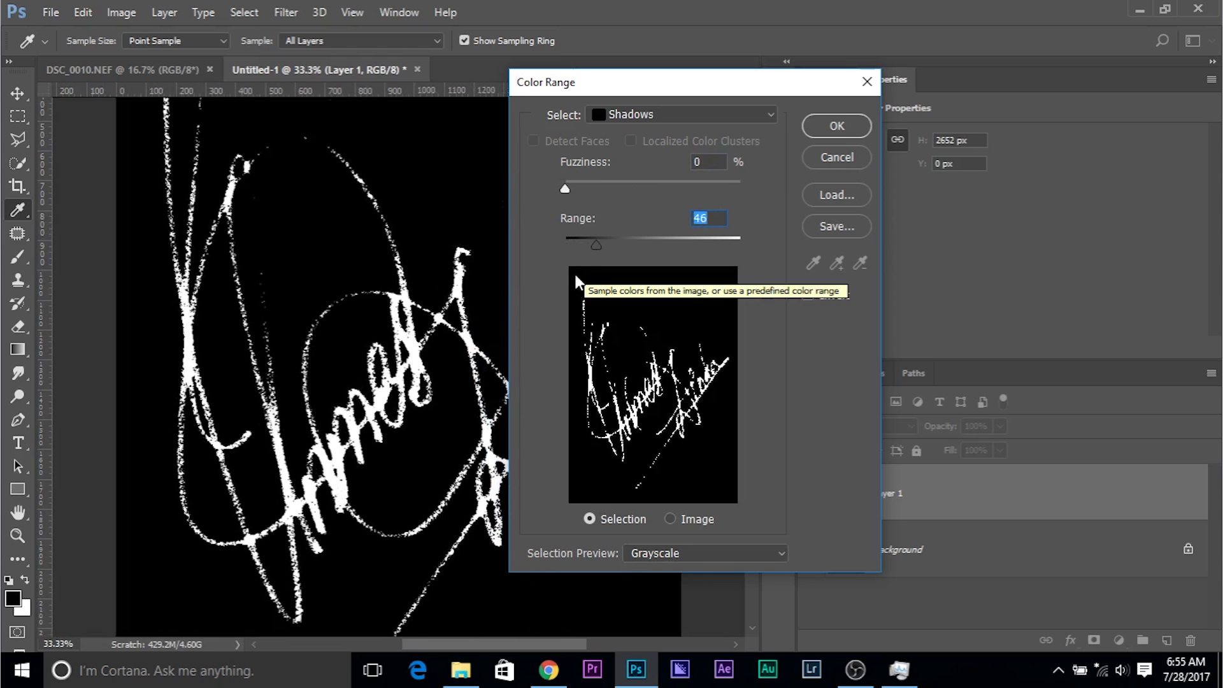
pyautogui.moveTo(593, 244); pyautogui.dragTo(600, 246)
pyautogui.moveTo(572, 194)
pyautogui.mouseDown()
pyautogui.moveTo(656, 194)
pyautogui.moveTo(602, 240)
pyautogui.moveTo(581, 239)
pyautogui.moveTo(597, 236)
pyautogui.mouseUp()
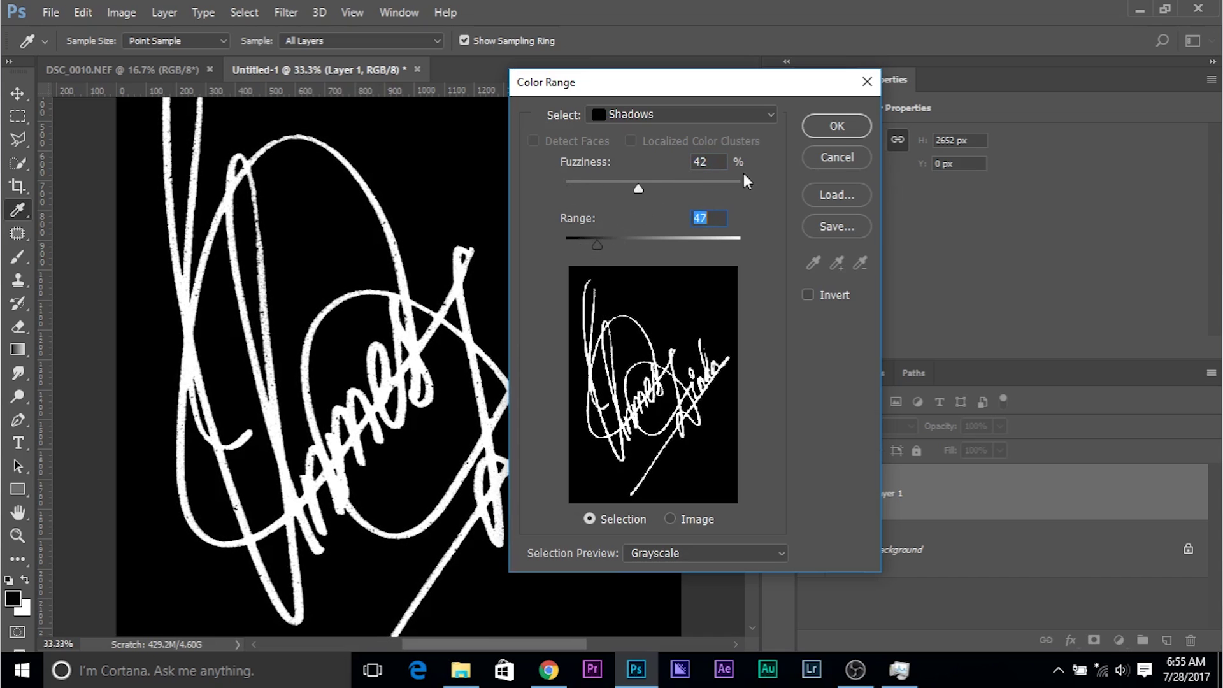
pyautogui.click(811, 127)
pyautogui.press('g')
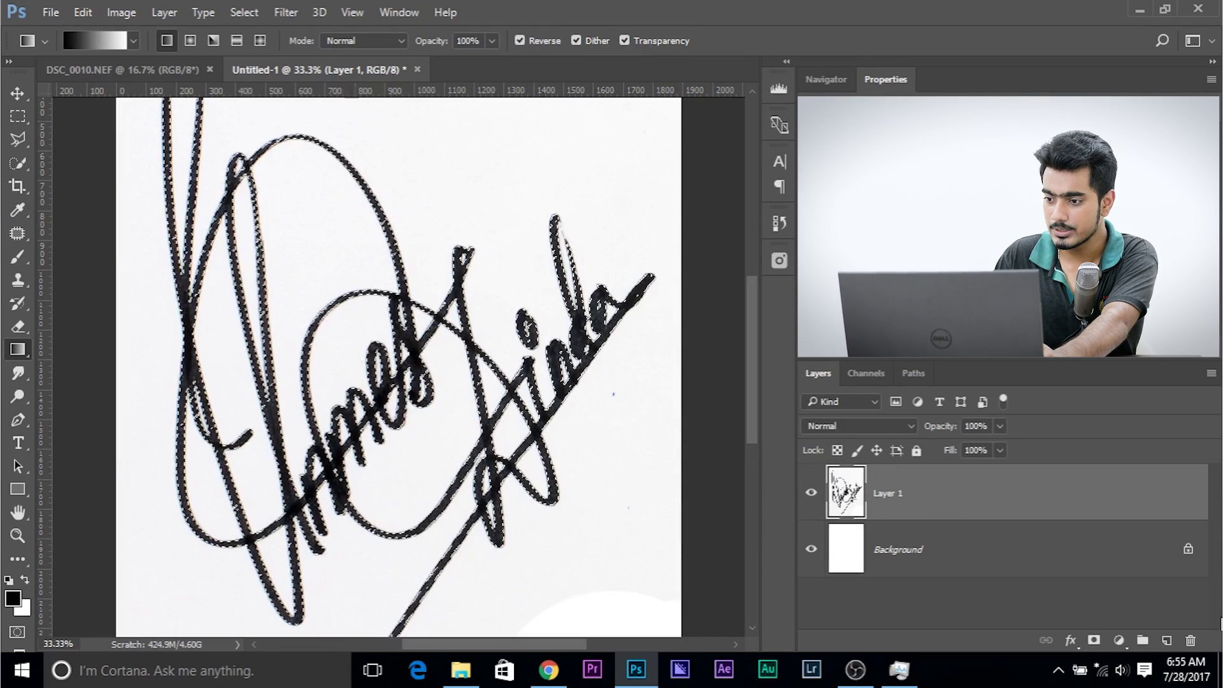
# - Add a new Layer 2 and fill the signature selection with black
pyautogui.click(1170, 639)
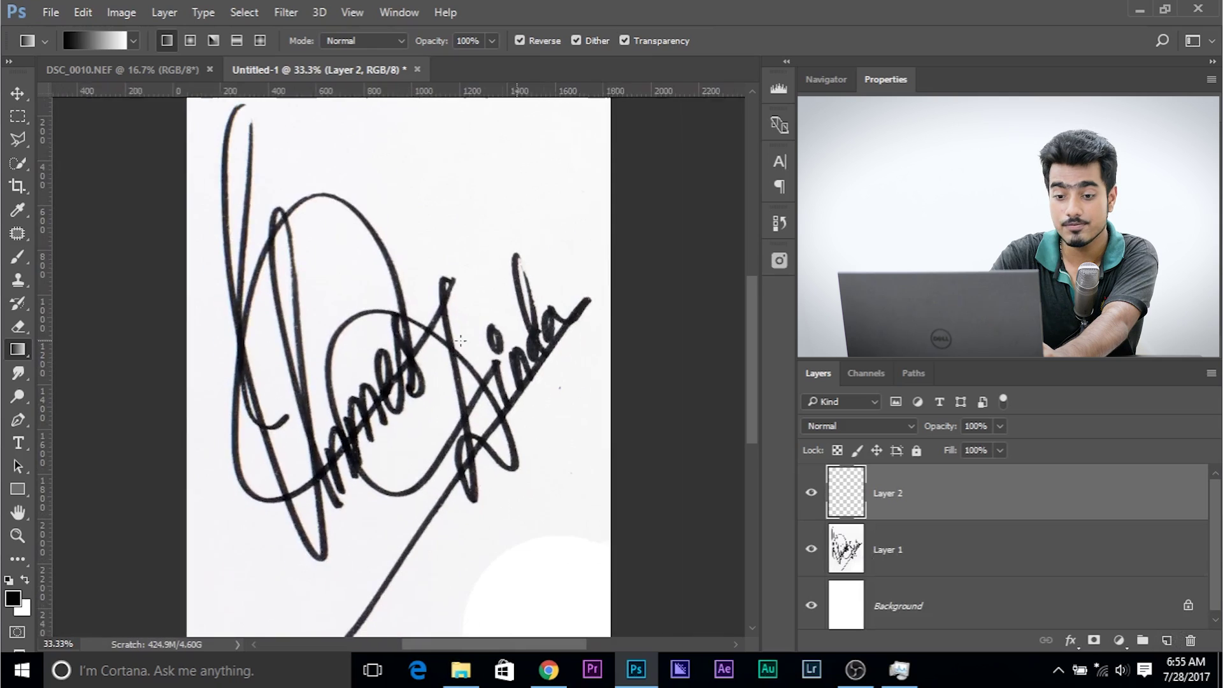
pyautogui.hotkey('ctrl', '-')
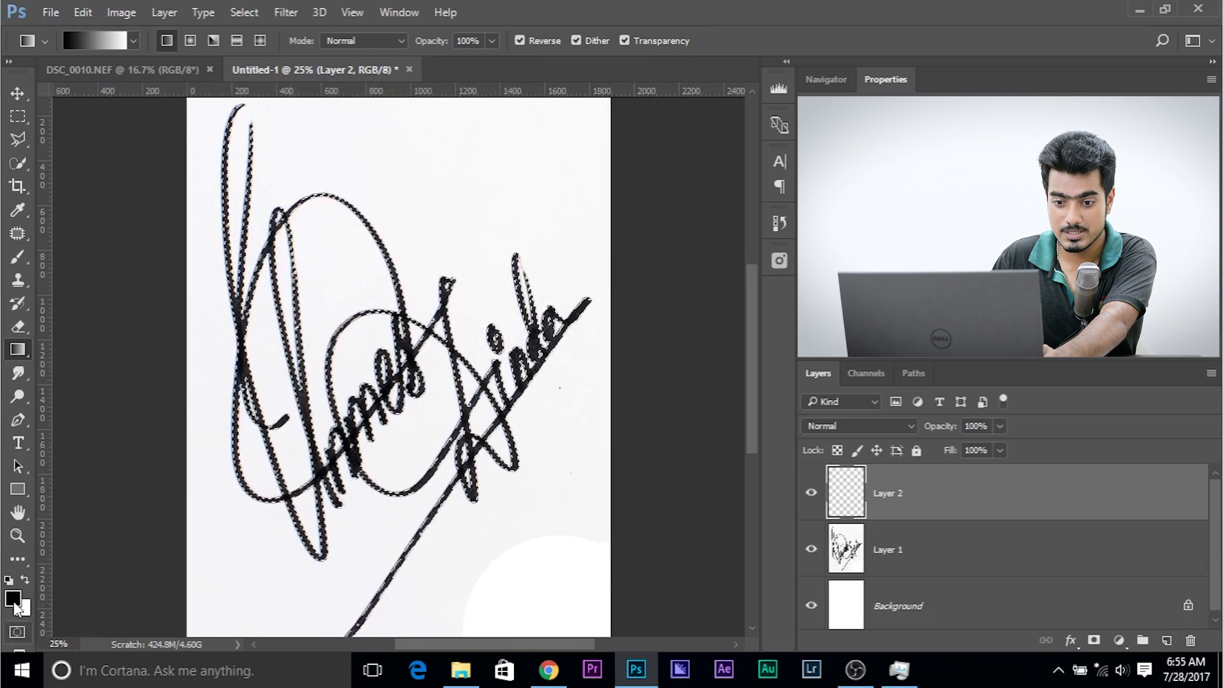
pyautogui.press('x')
pyautogui.press('x')
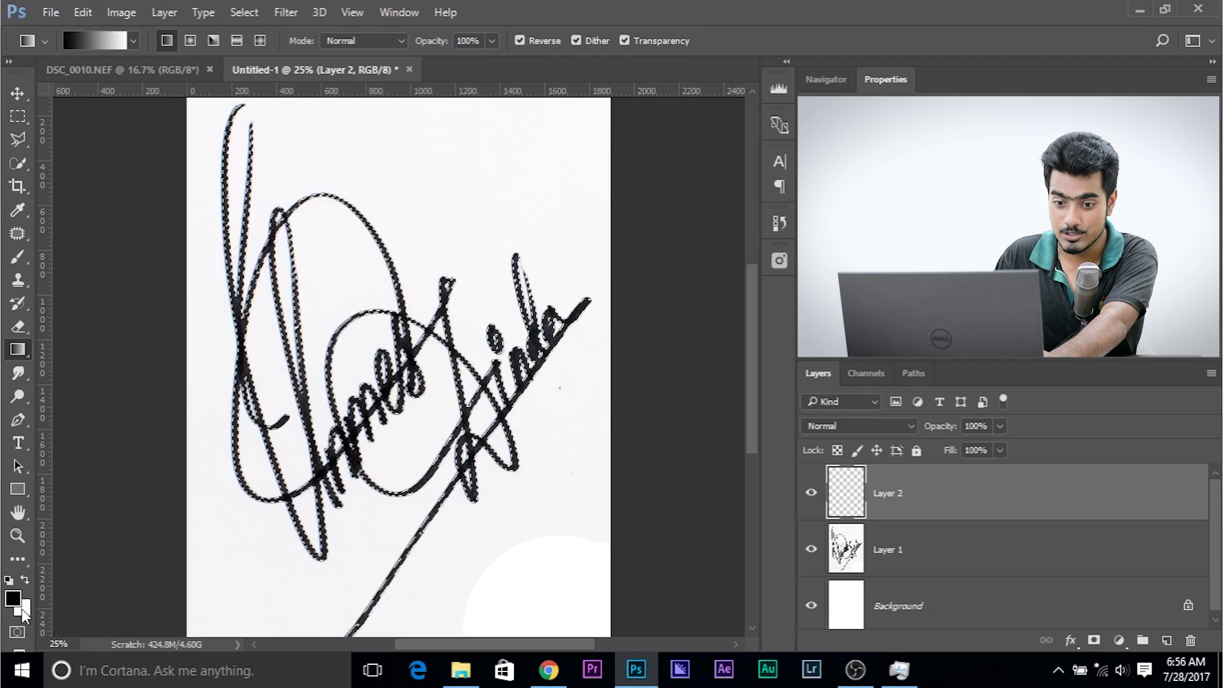
pyautogui.press('x')
pyautogui.press('x')
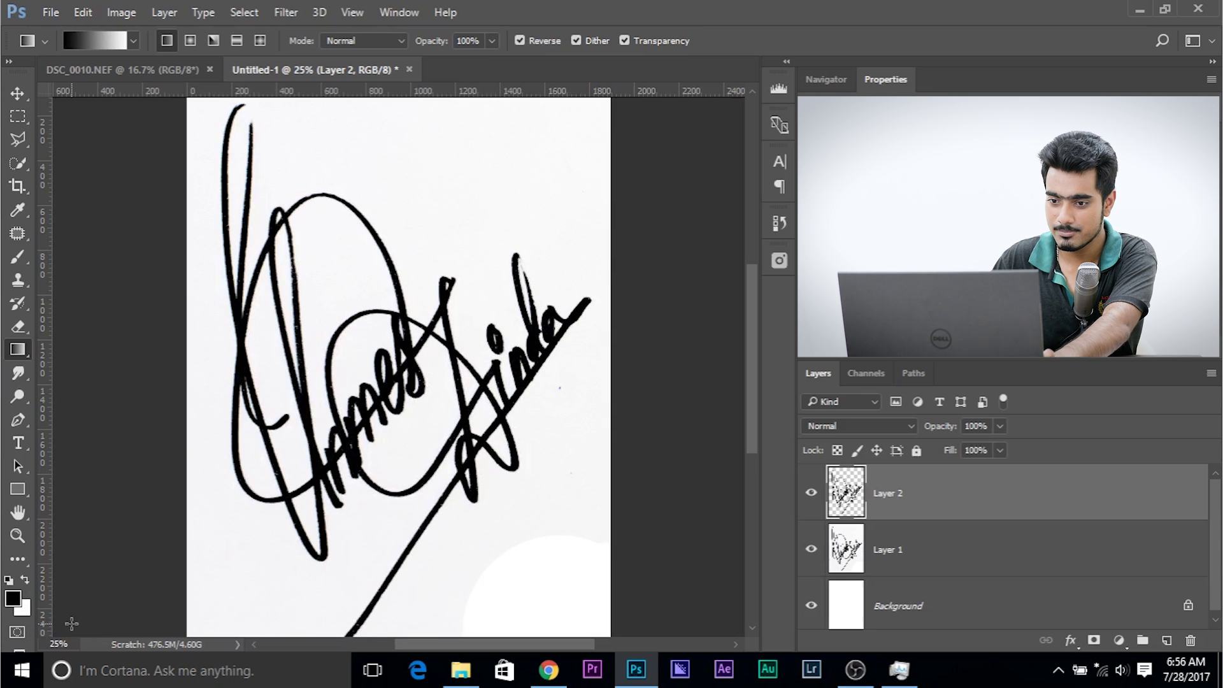
# - Delete the original Layer 1, leaving the black signature on Layer 2
pyautogui.scroll(-1, 970, 521)
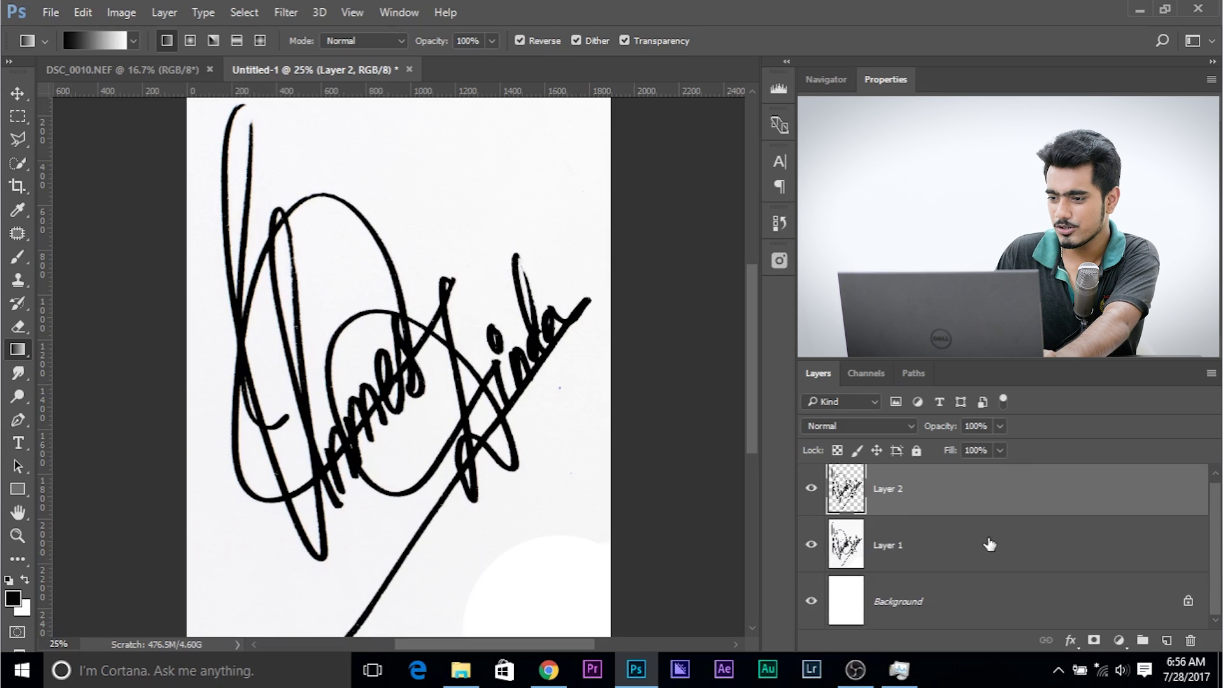
pyautogui.moveTo(987, 536); pyautogui.dragTo(1189, 640)
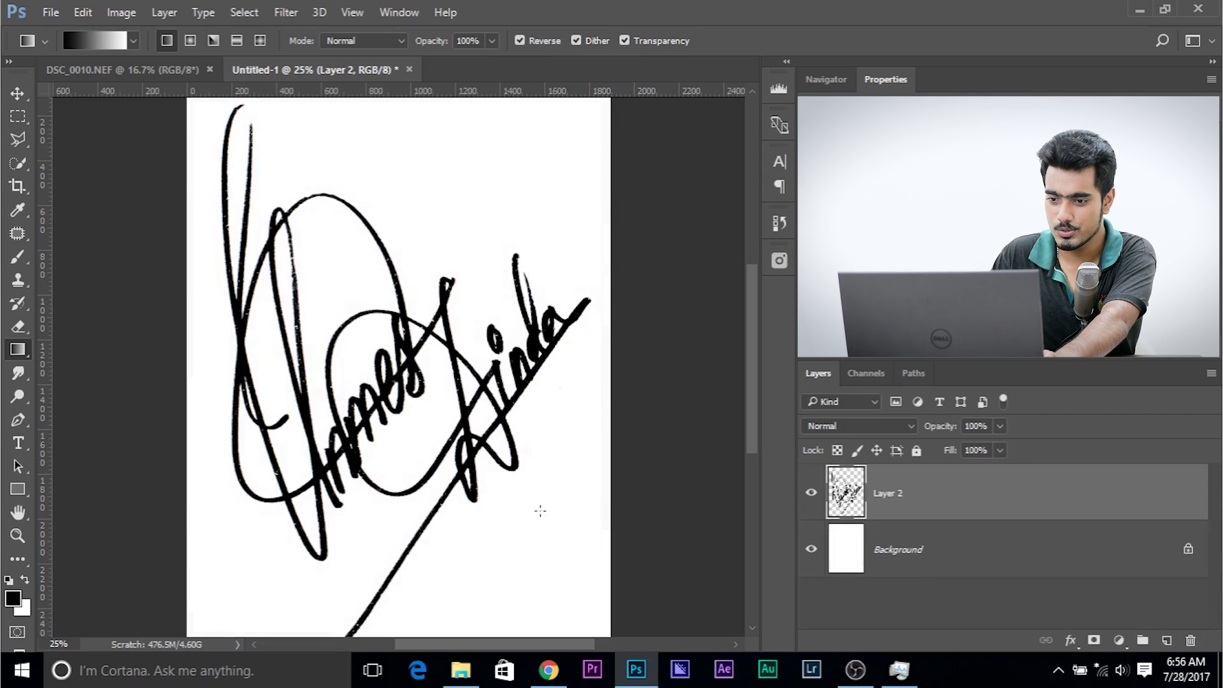
pyautogui.hotkey('ctrl', '-')
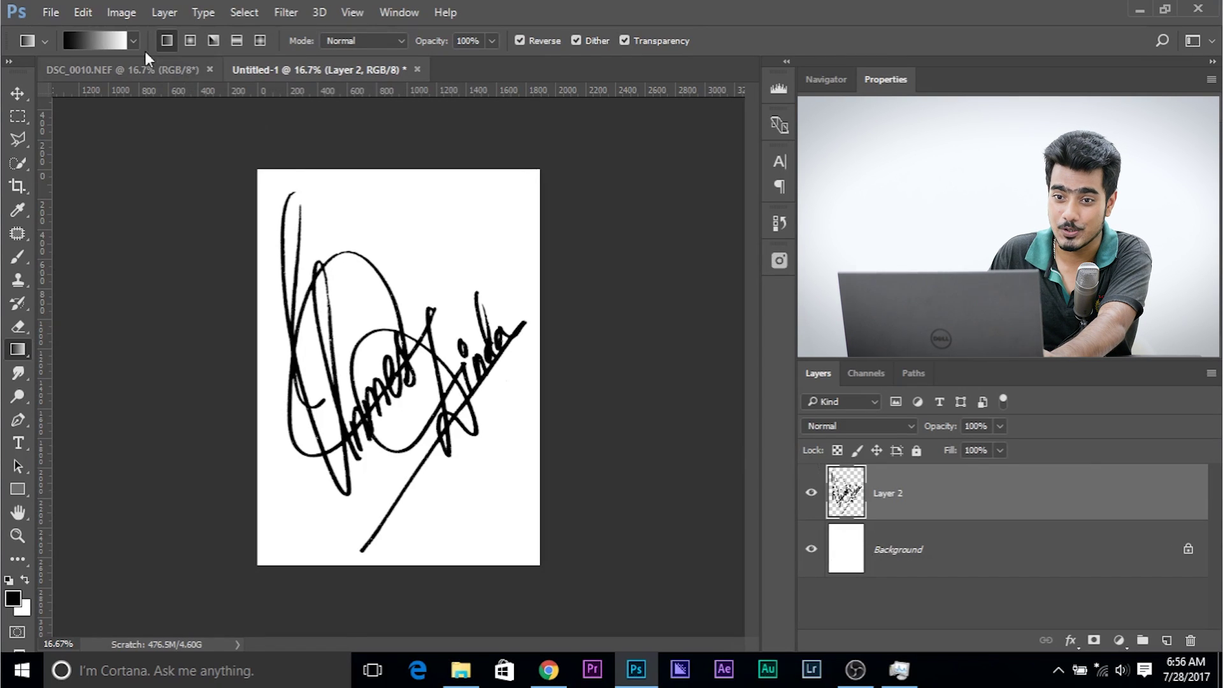
# - Define the black signature as a new brush preset named 'Sign_Unm'
pyautogui.click(81, 11)
pyautogui.click(177, 447)
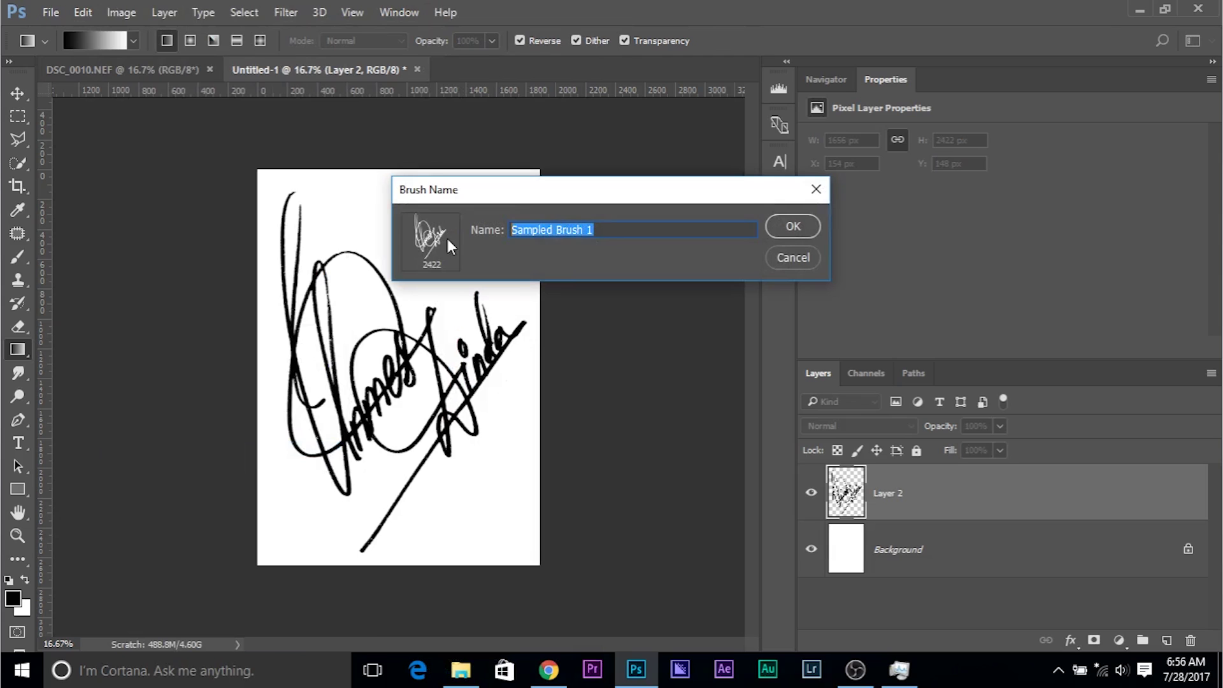
pyautogui.write('Sign_Unmesh_1')
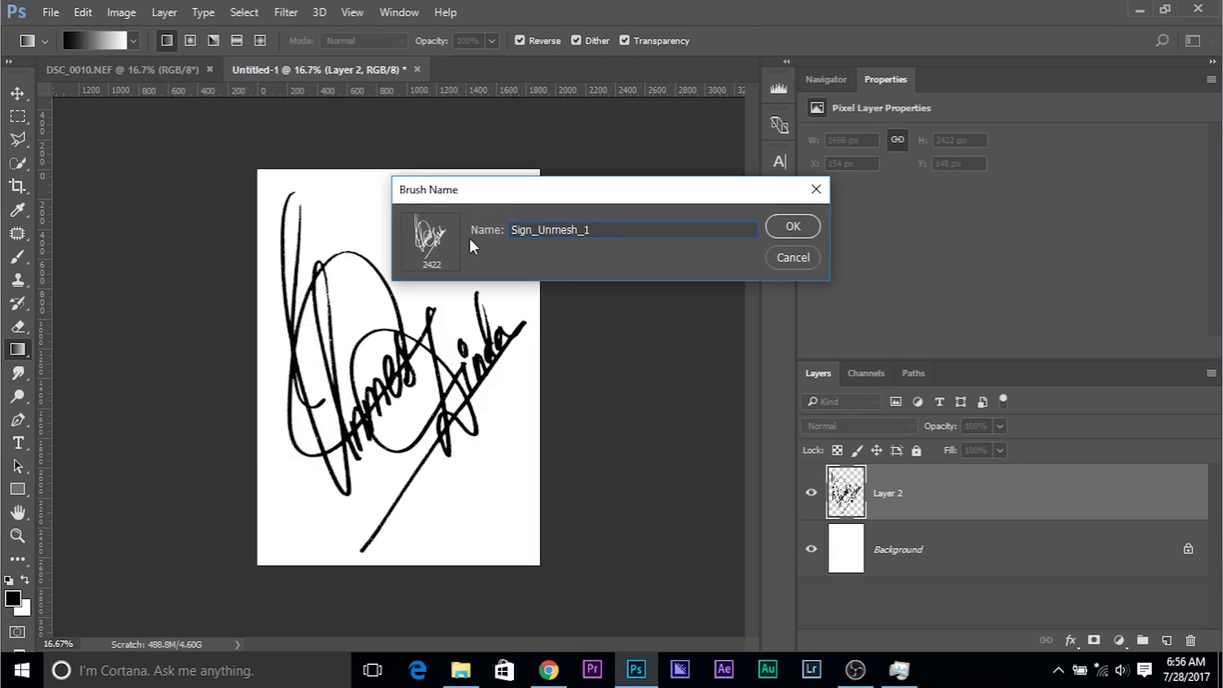
pyautogui.click(795, 230)
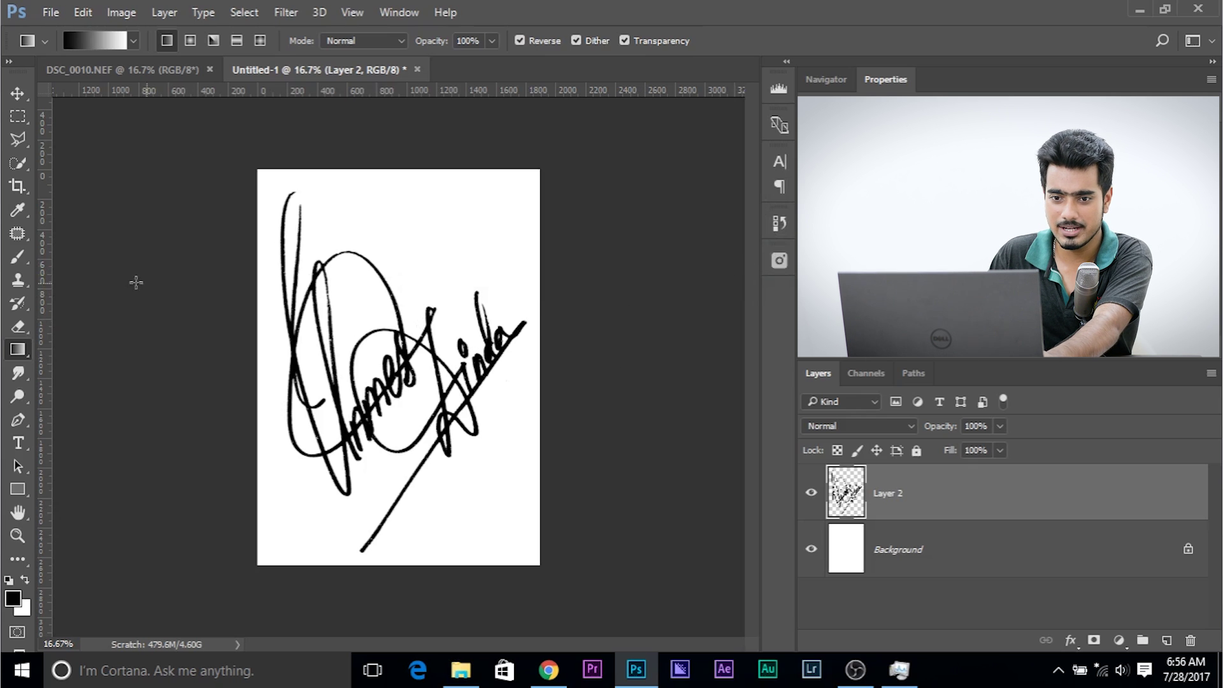
# - With the Brush tool and a red foreground, stamp test signatures at the top and lower right
pyautogui.click(15, 257)
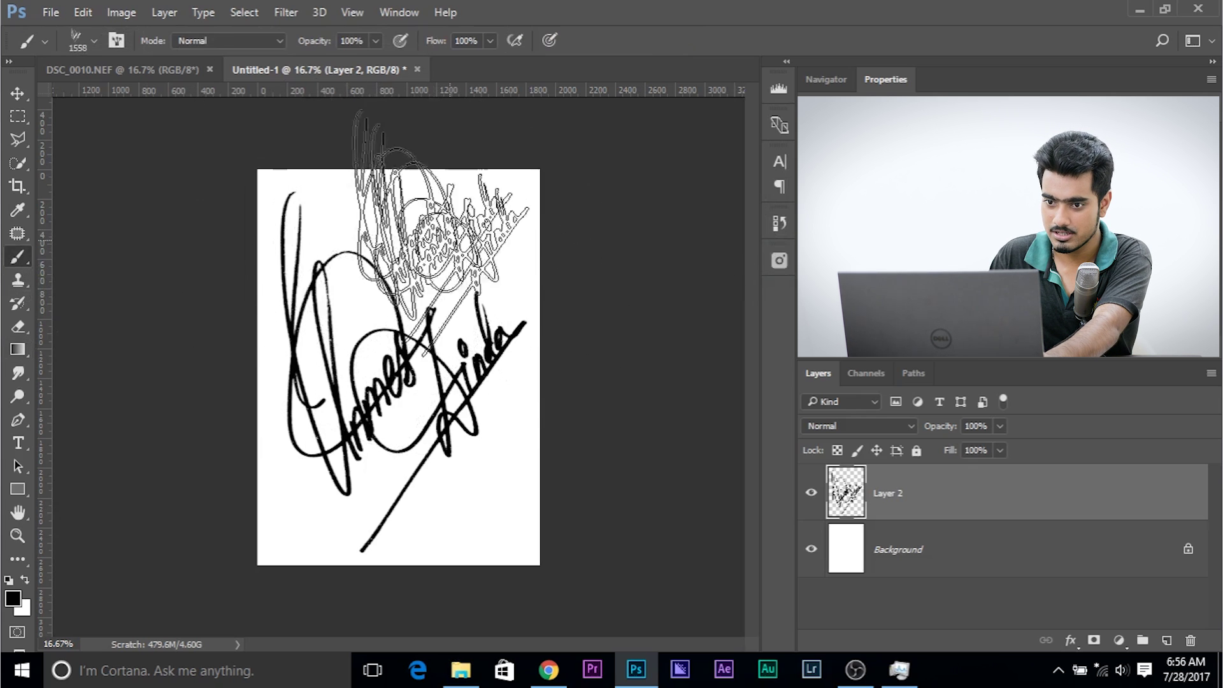
pyautogui.click(12, 598)
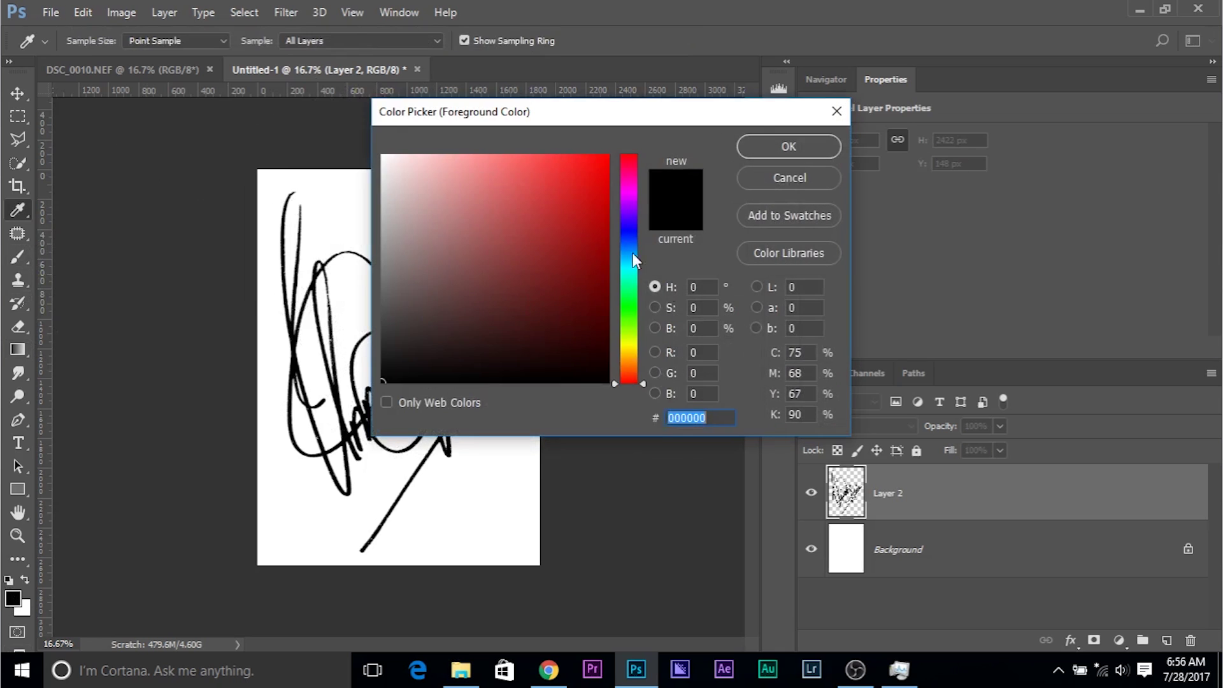
pyautogui.click(565, 213)
pyautogui.click(789, 146)
pyautogui.click(413, 242)
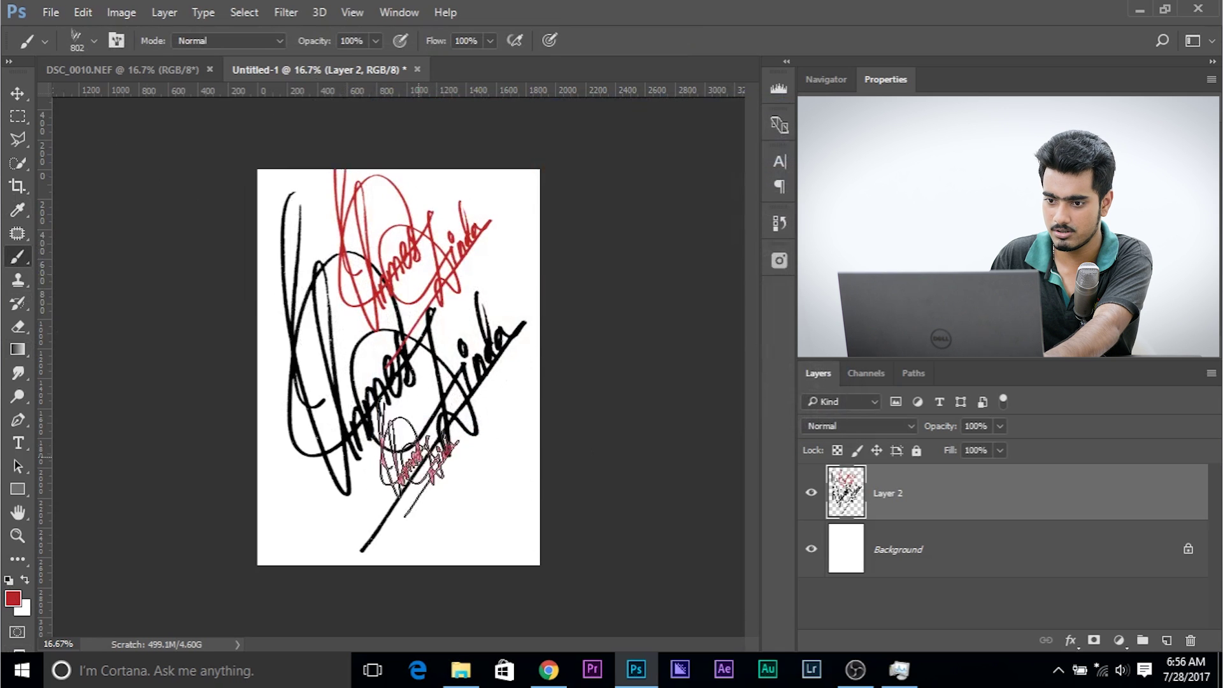
pyautogui.click(446, 474)
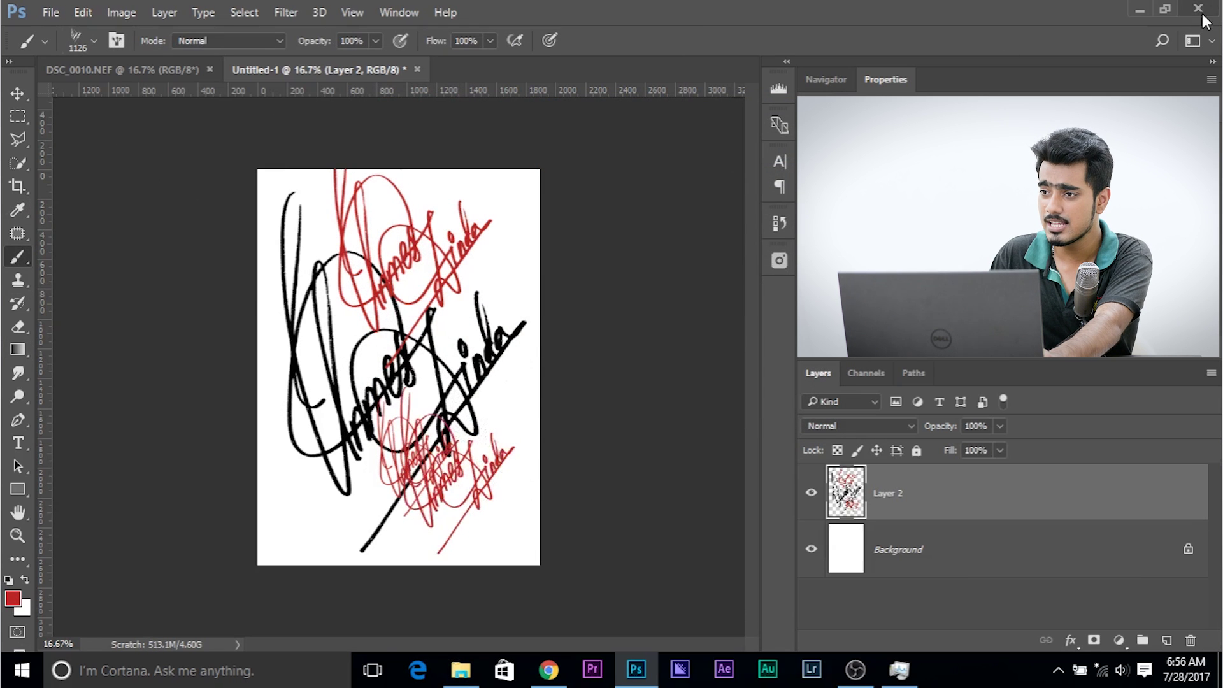
pyautogui.click(461, 669)
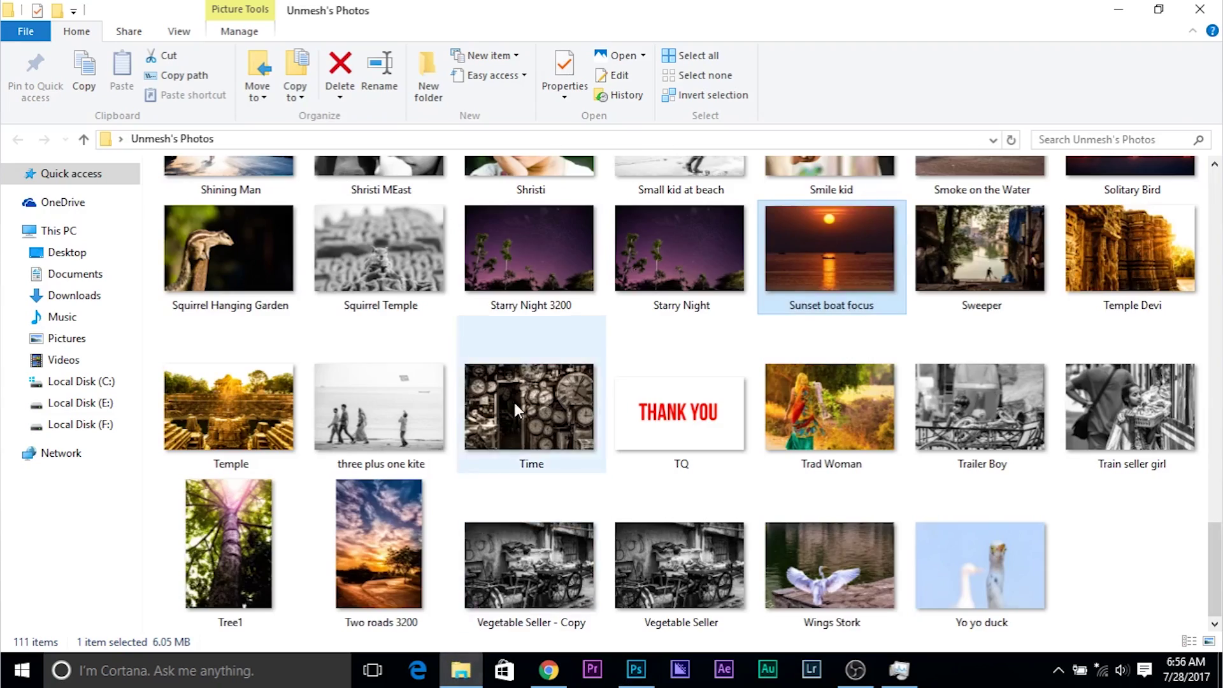
# - Drag BeachBoy.jpg from File Explorer into Photoshop, opening it as a 6000 × 4000 px document
pyautogui.scroll(15, 519, 389)
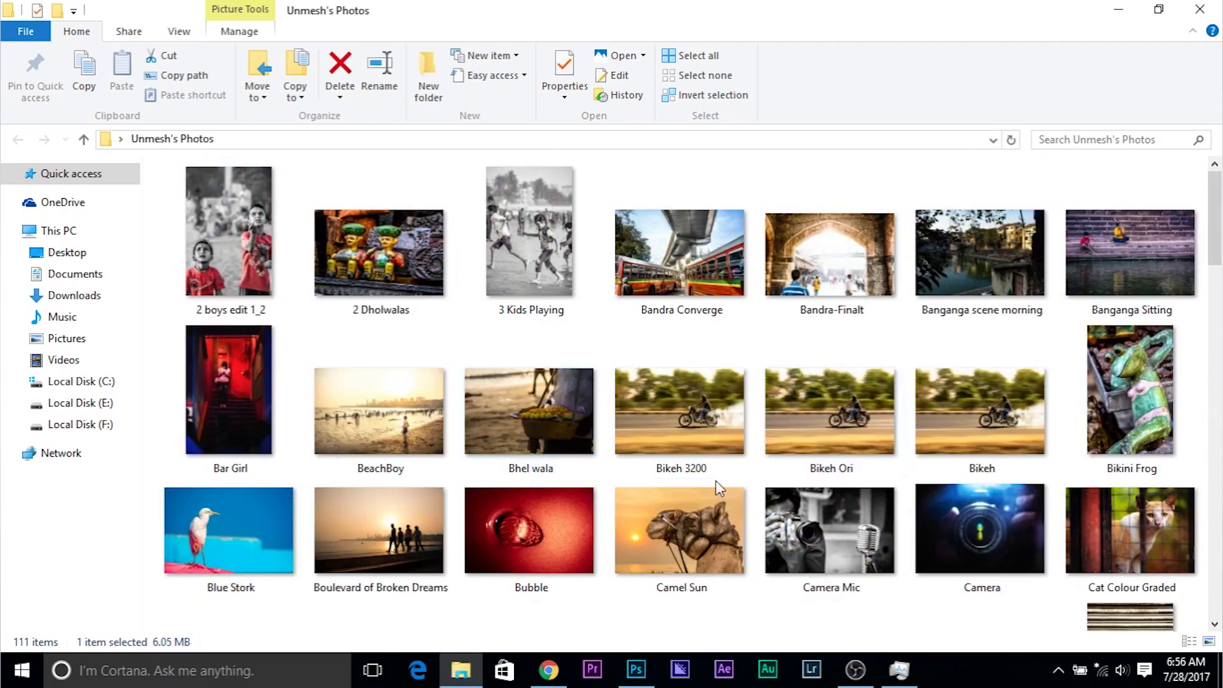
pyautogui.scroll(-2, 675, 514)
pyautogui.scroll(2, 700, 507)
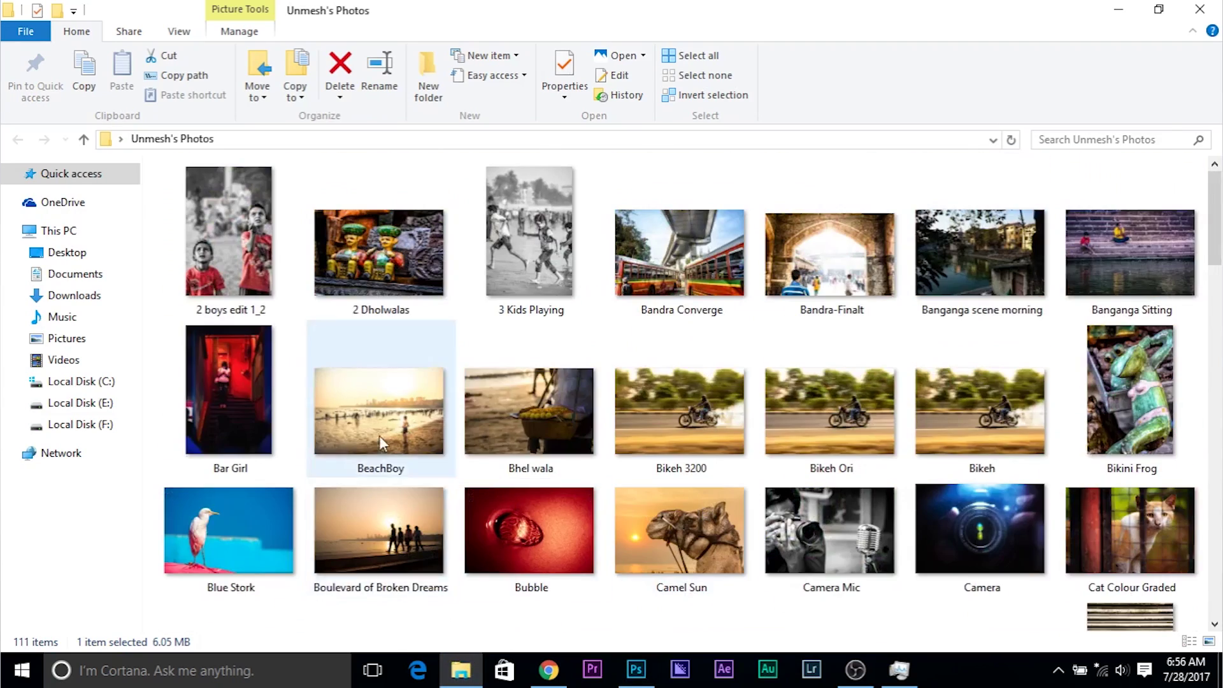
pyautogui.moveTo(382, 433); pyautogui.dragTo(547, 67)
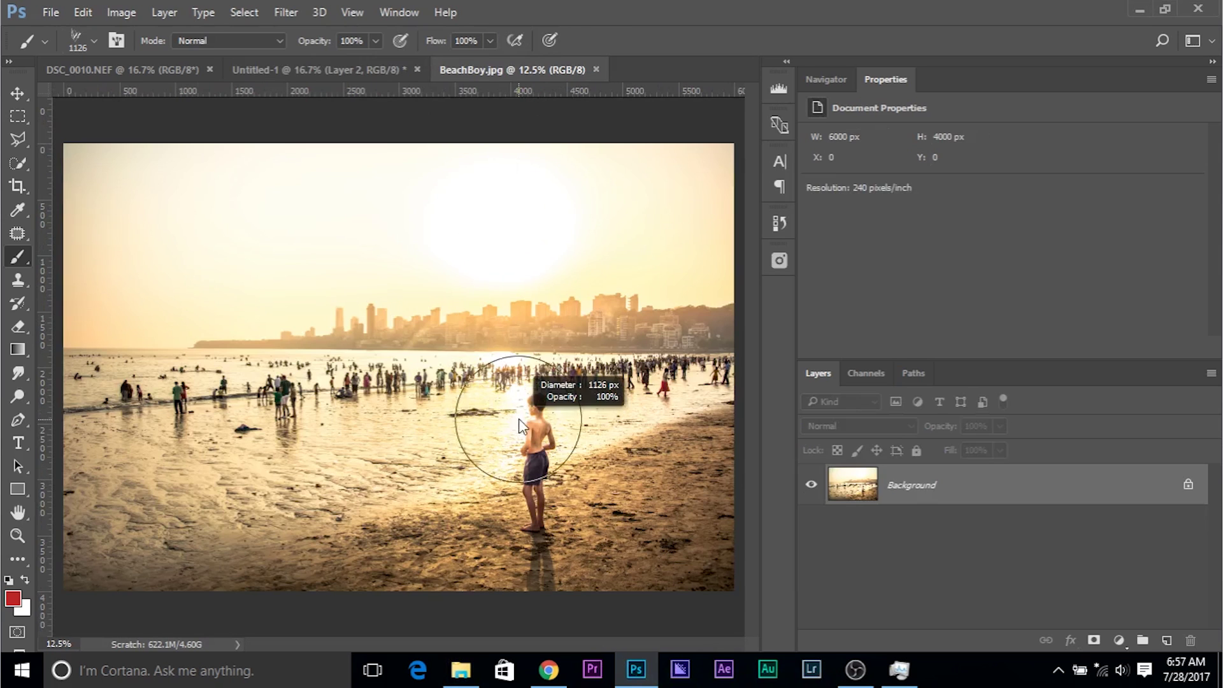
pyautogui.moveTo(535, 446)
pyautogui.mouseDown()
pyautogui.moveTo(519, 447)
pyautogui.moveTo(522, 487)
pyautogui.mouseUp()
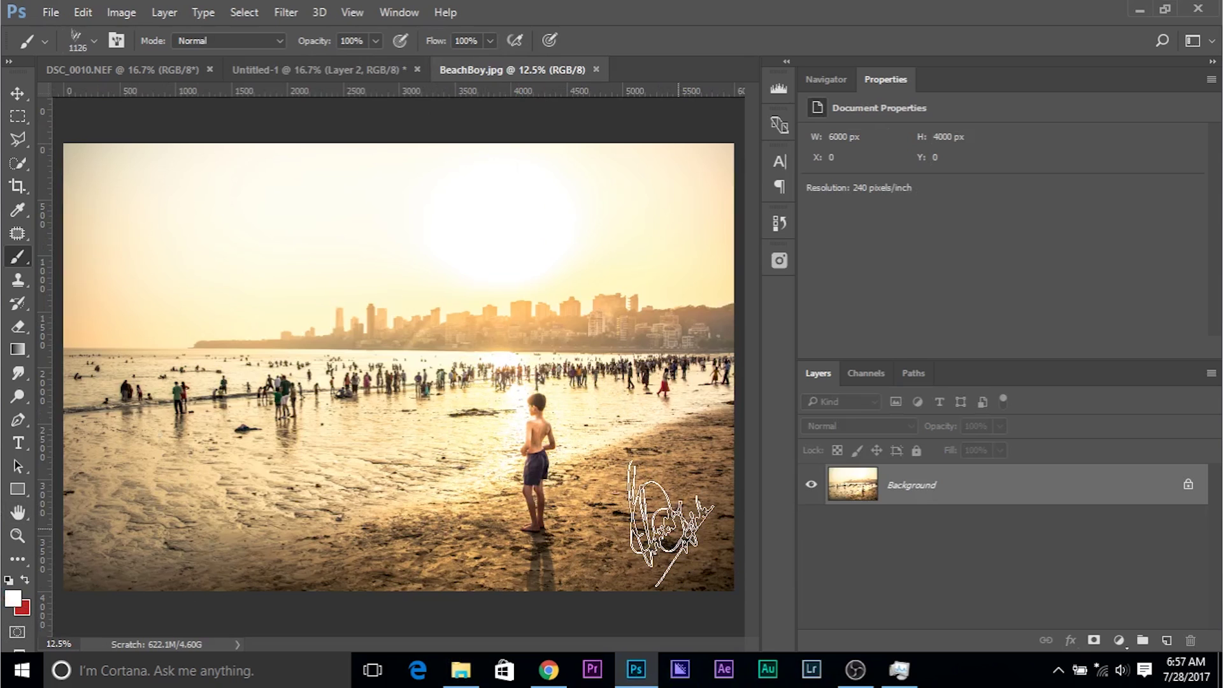
pyautogui.click(669, 522)
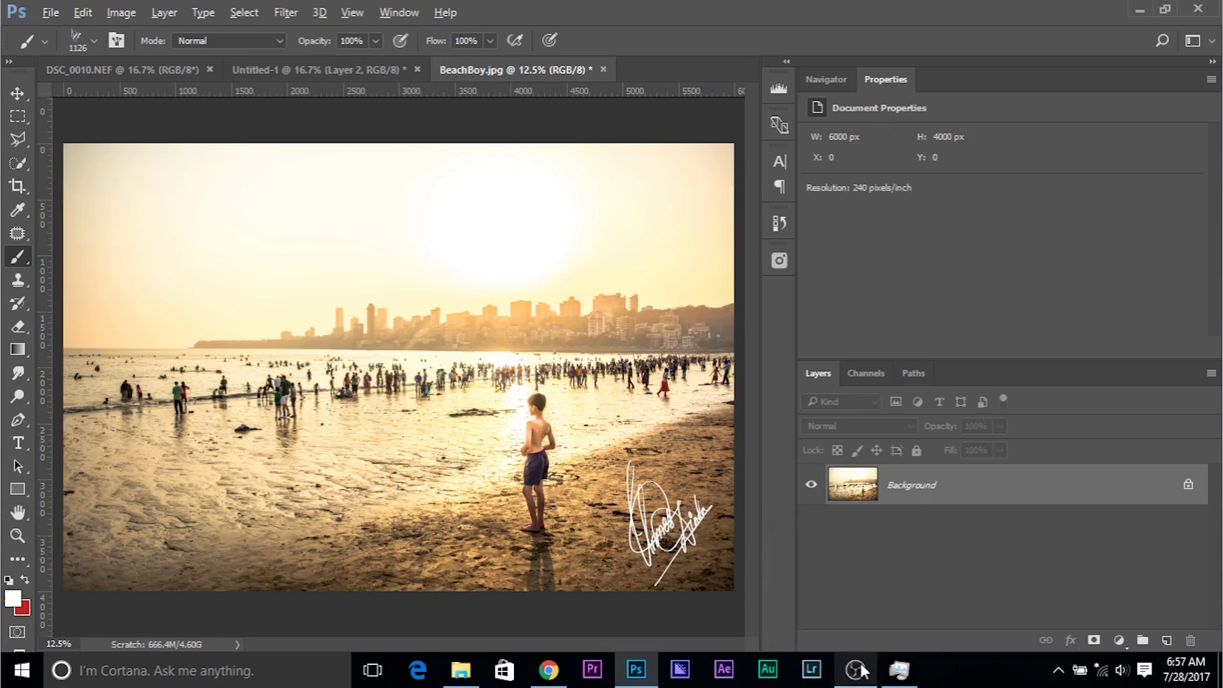
pyautogui.click(1166, 640)
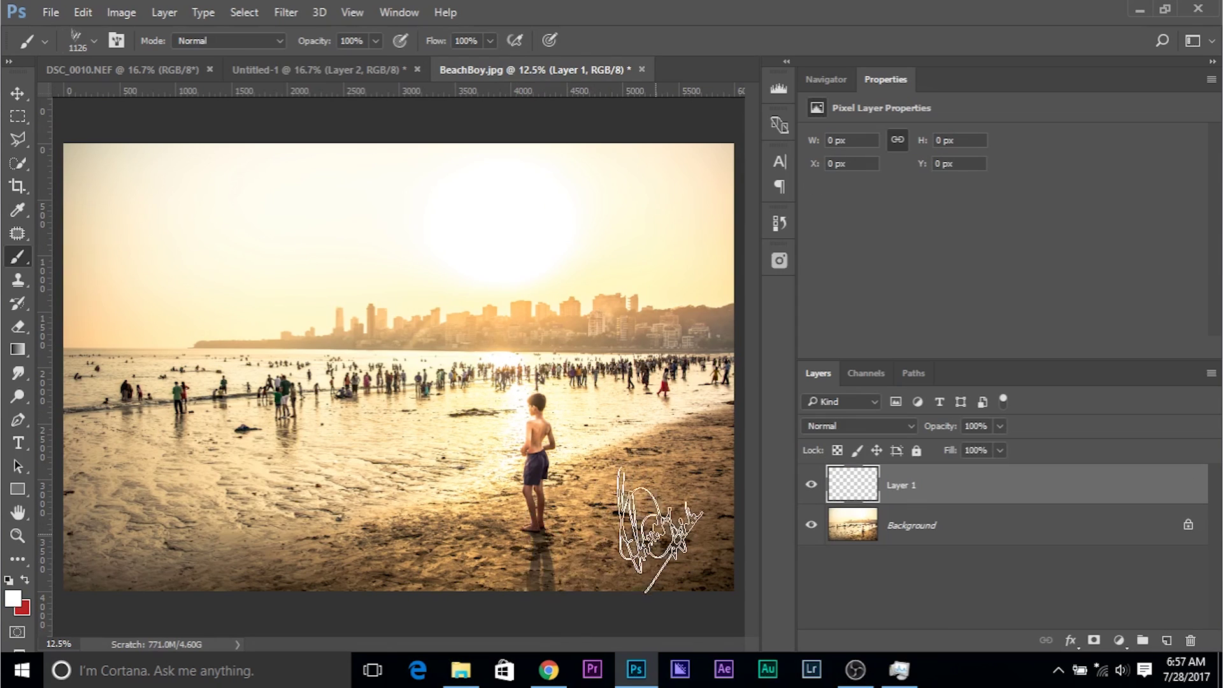
pyautogui.click(673, 519)
pyautogui.click(1001, 427)
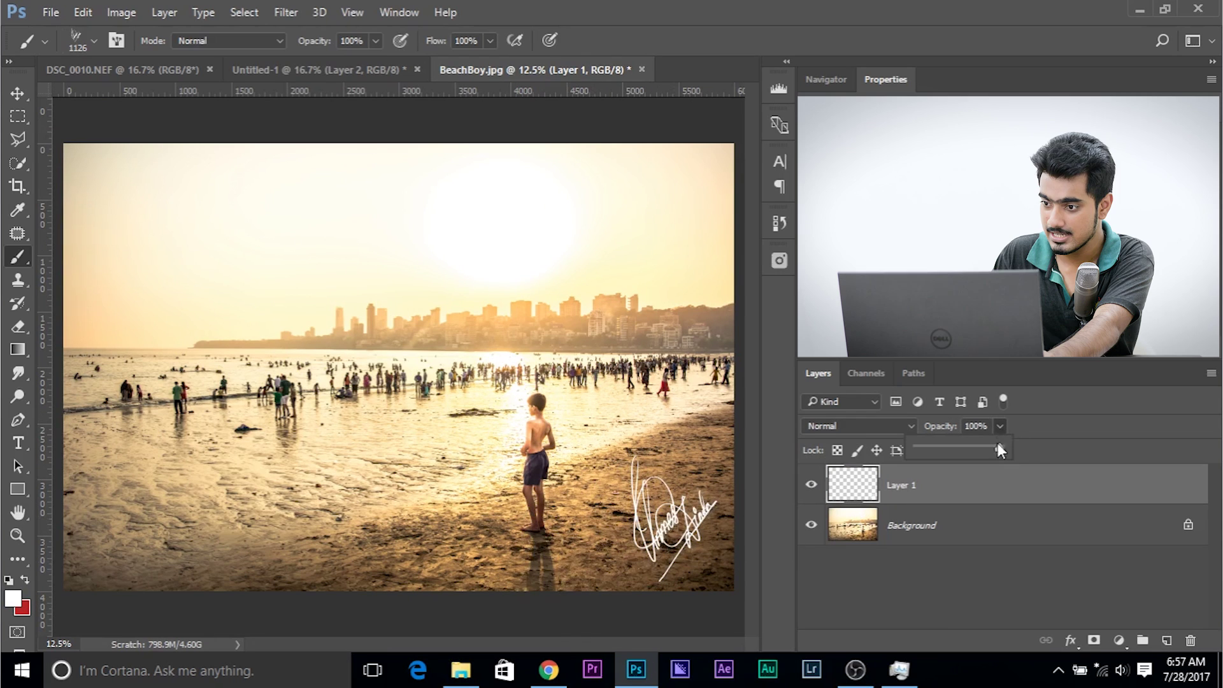
pyautogui.click(866, 500)
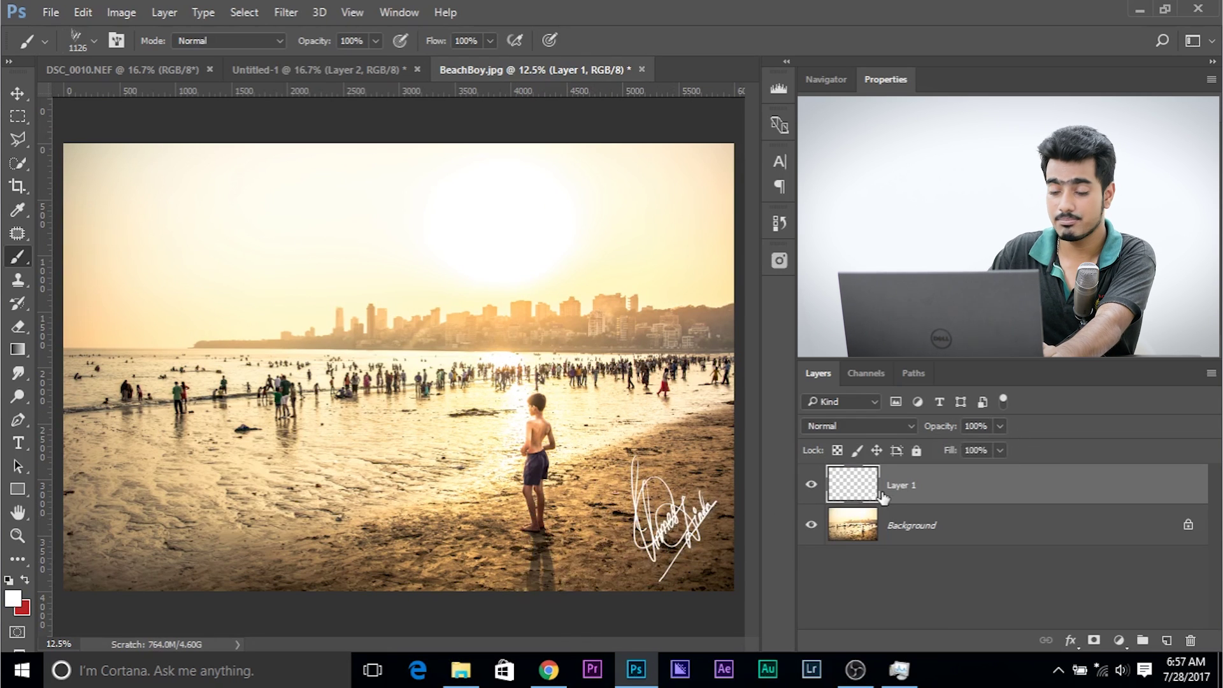
pyautogui.hotkey('ctrl', 'j')
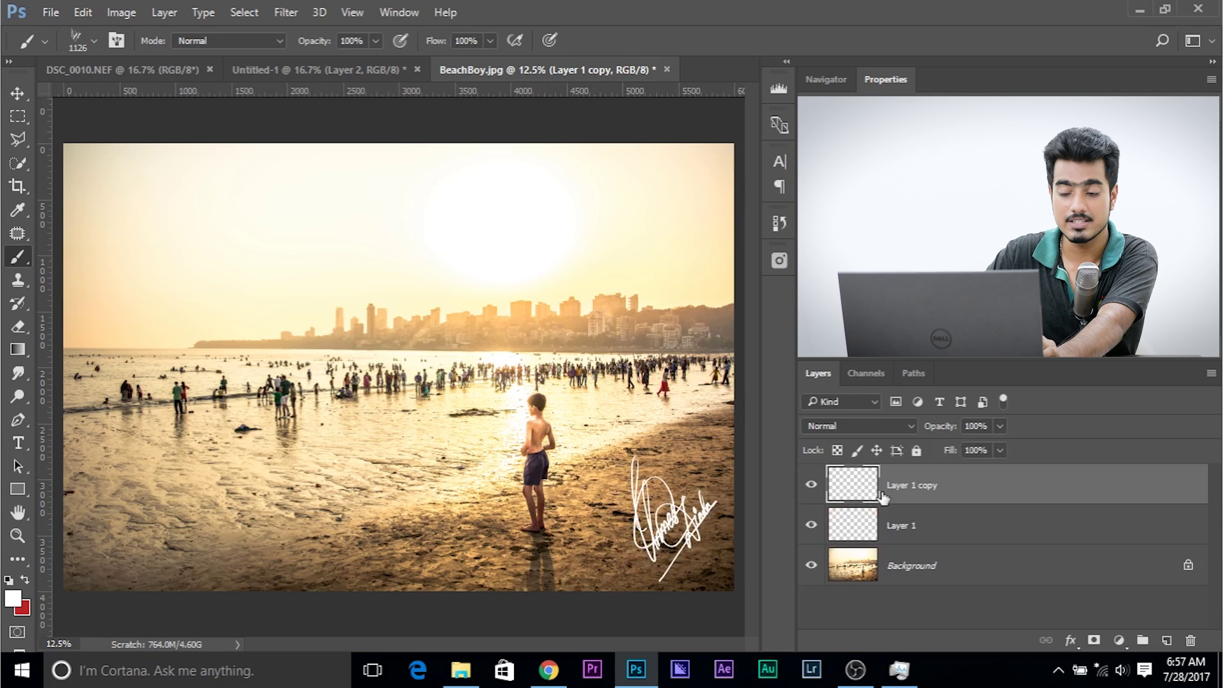
pyautogui.keyDown('shift'); pyautogui.click(966, 529); pyautogui.keyUp('shift')
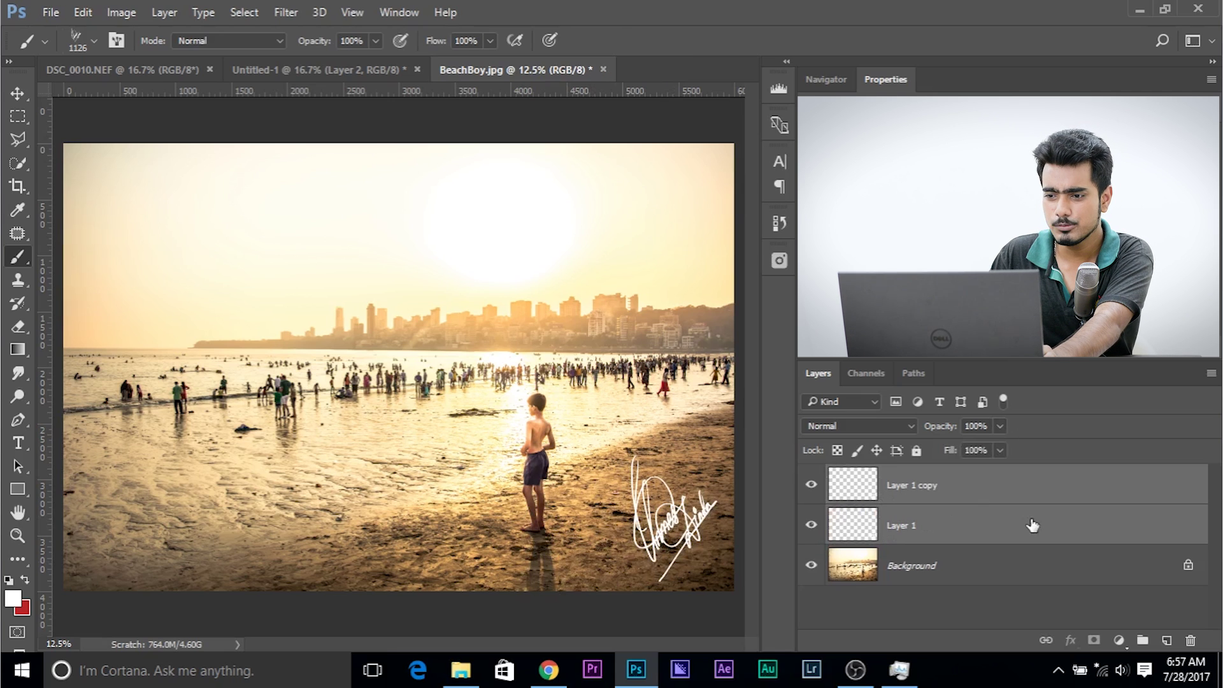
pyautogui.moveTo(1154, 530); pyautogui.dragTo(1190, 640)
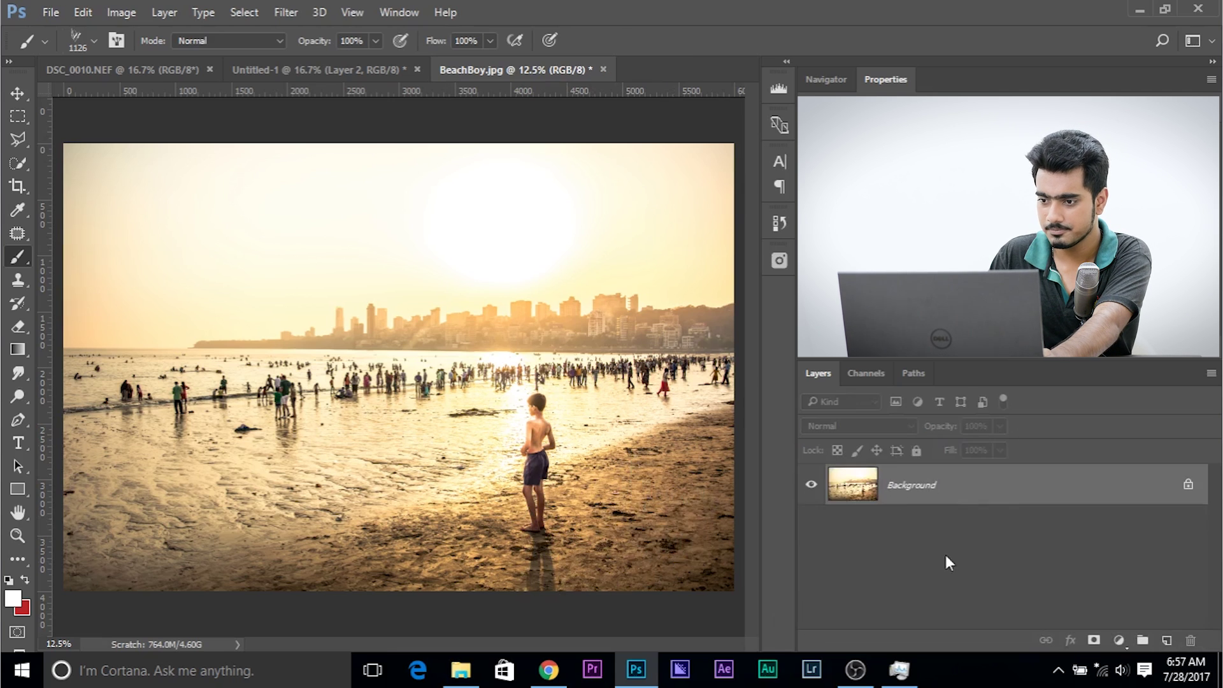
# - Undo the red test stamps and hide the white Background so the signature sits on transparency
pyautogui.click(366, 74)
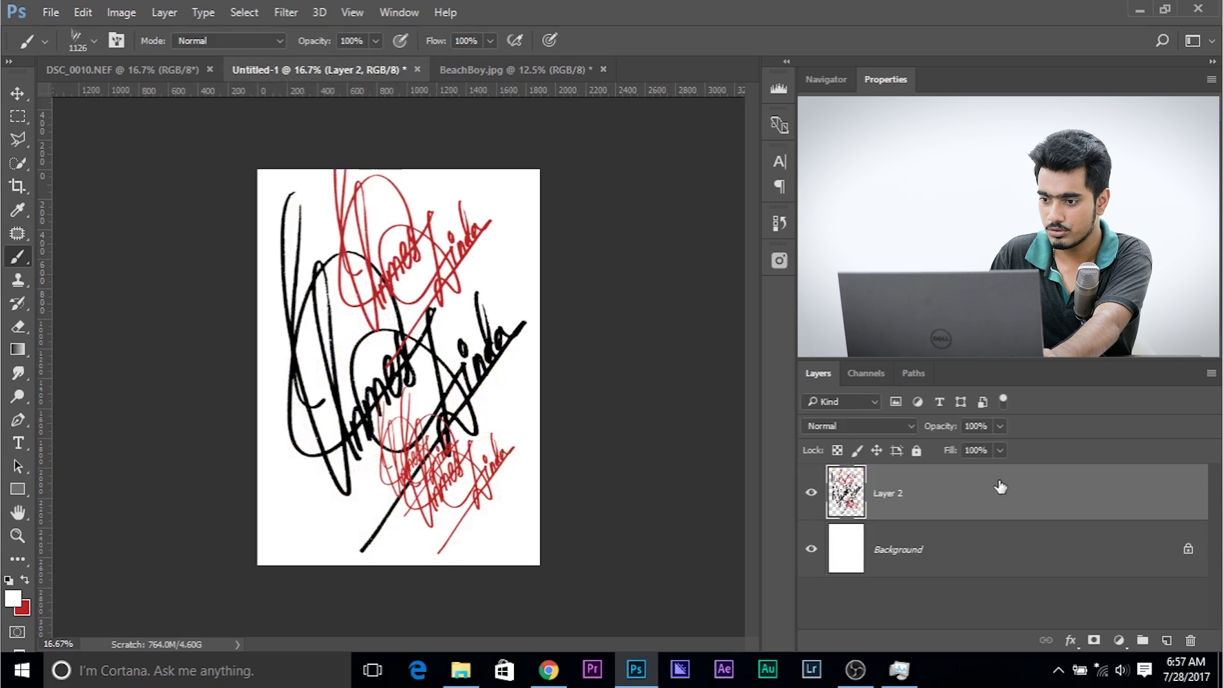
pyautogui.hotkey('ctrl', 'alt', 'z')
pyautogui.hotkey('ctrl', 'alt', 'z')
pyautogui.hotkey('ctrl', 'alt', 'z')
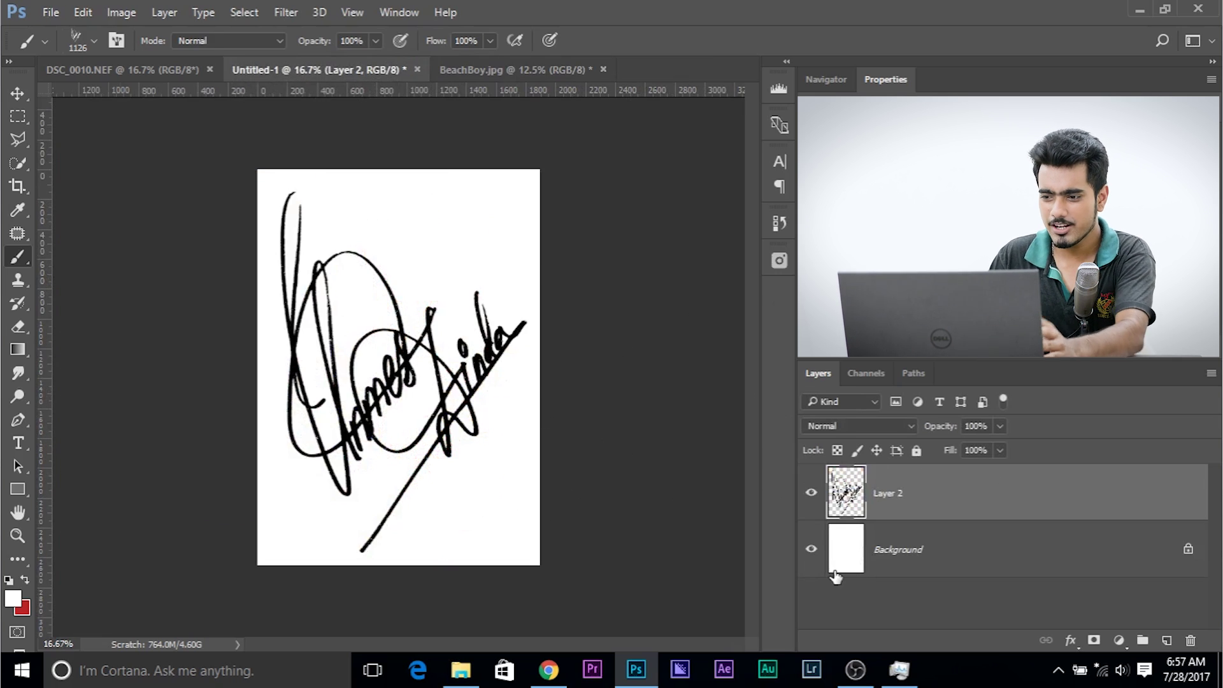
pyautogui.click(811, 551)
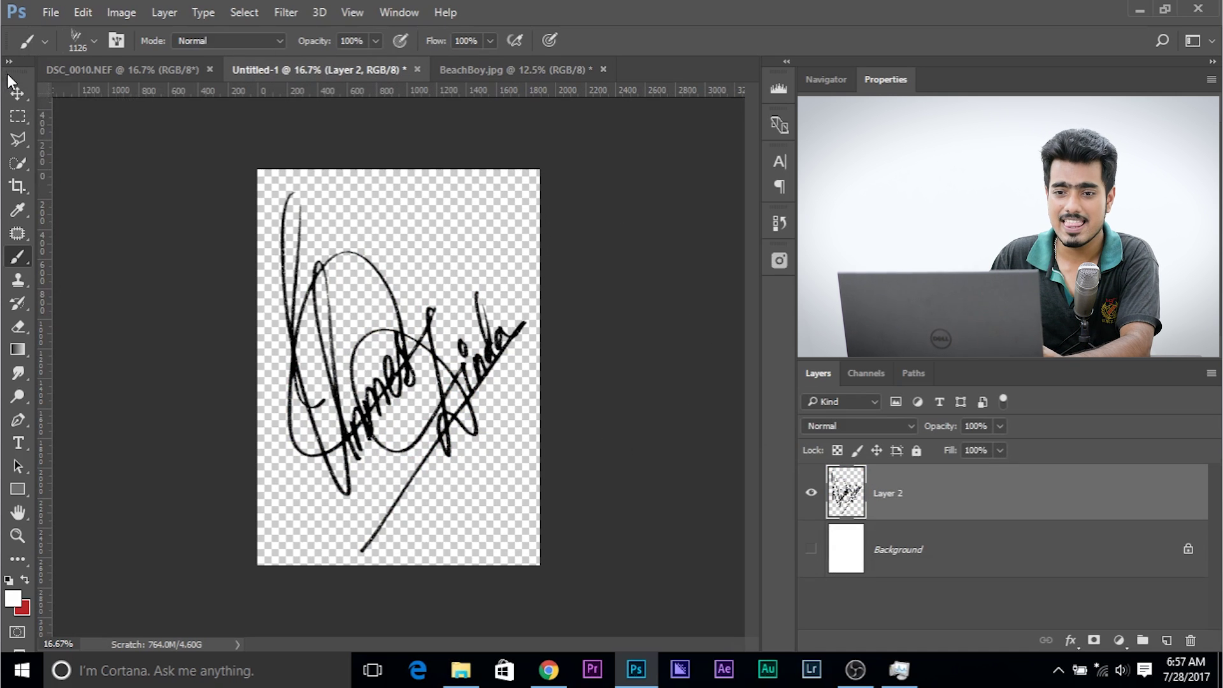
pyautogui.click(17, 94)
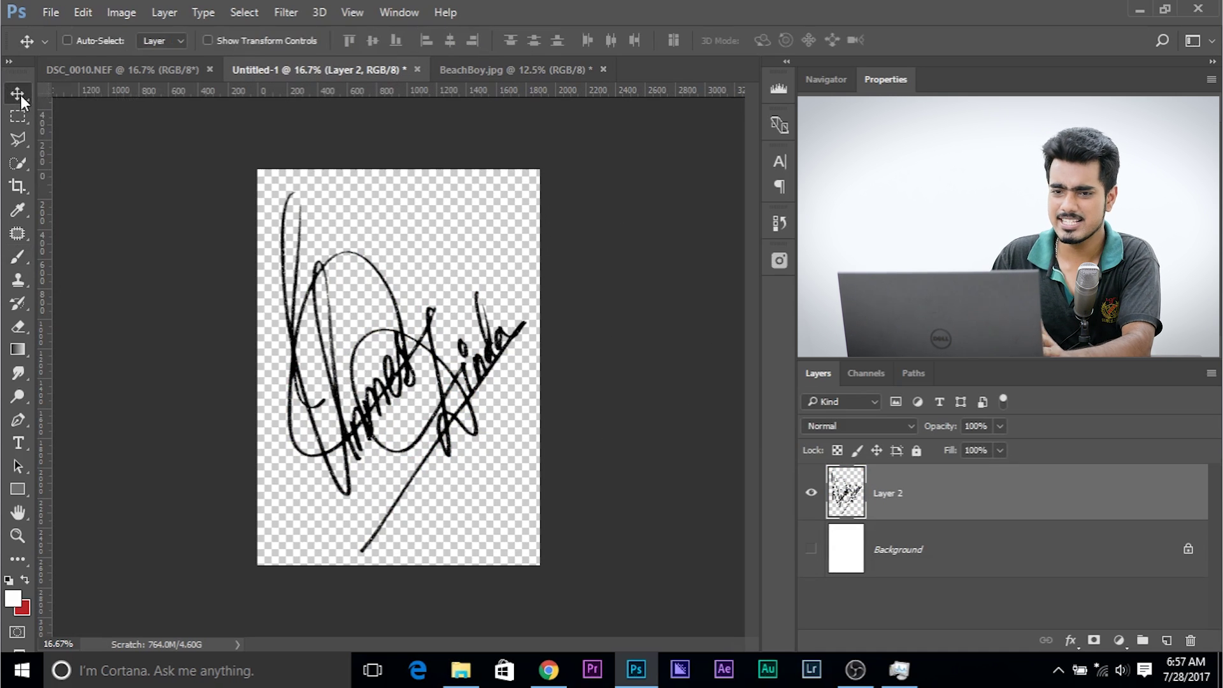
# - Export the signature with Export As as a PNG named 'Sign2' on the Desktop
pyautogui.click(49, 13)
pyautogui.moveTo(161, 270)
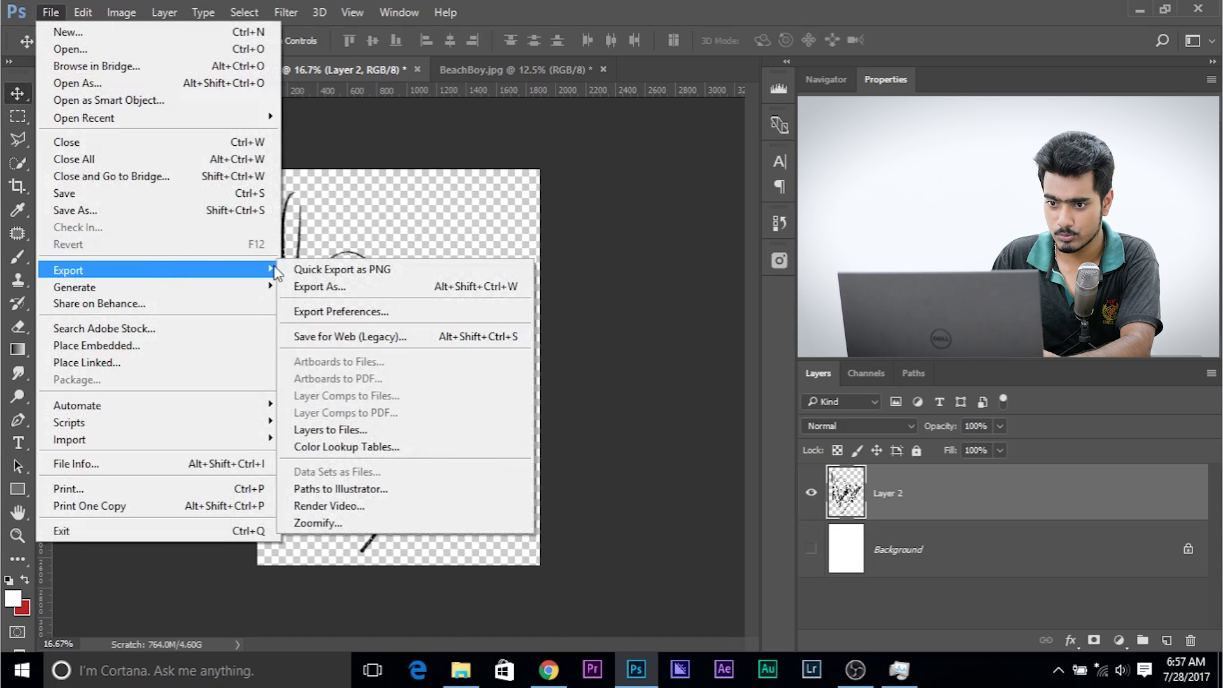
pyautogui.click(303, 288)
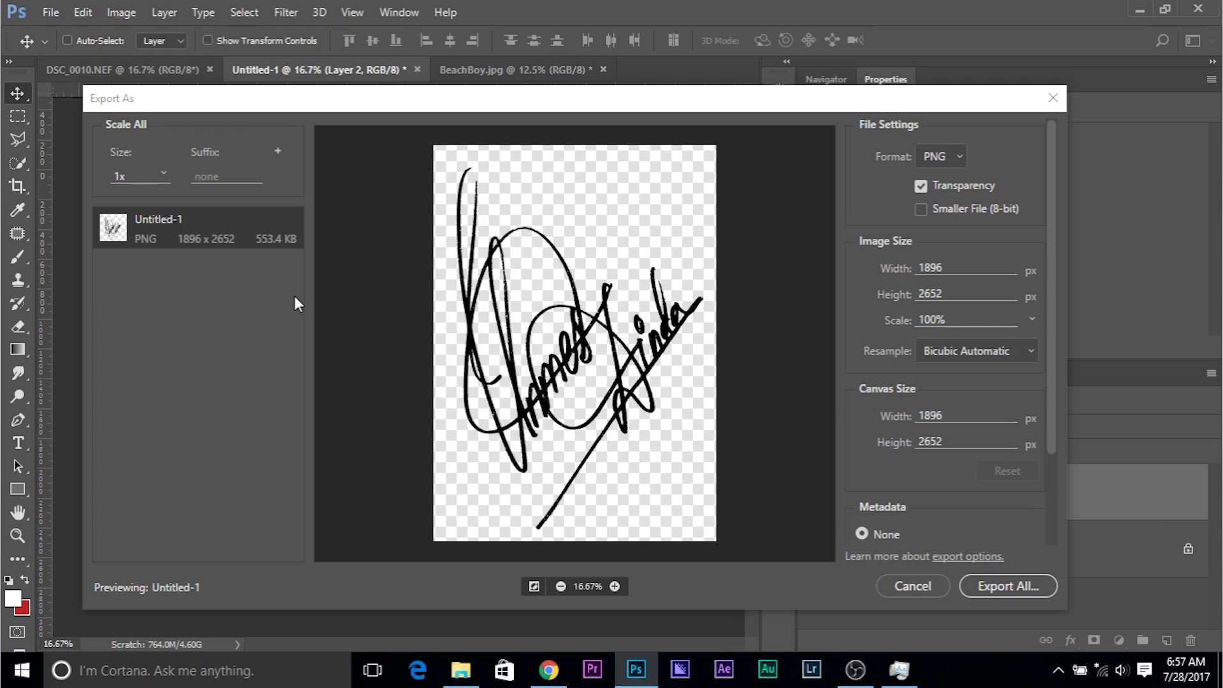
pyautogui.click(961, 151)
pyautogui.click(942, 180)
pyautogui.click(1052, 480)
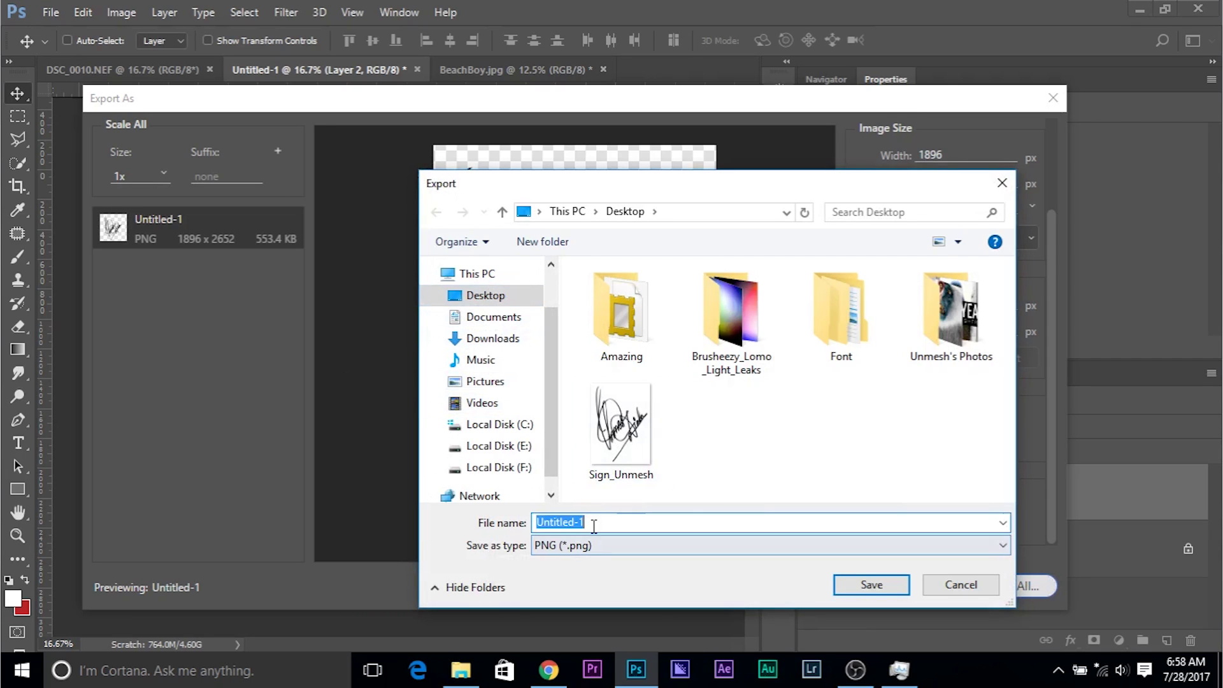
pyautogui.write('Sign')
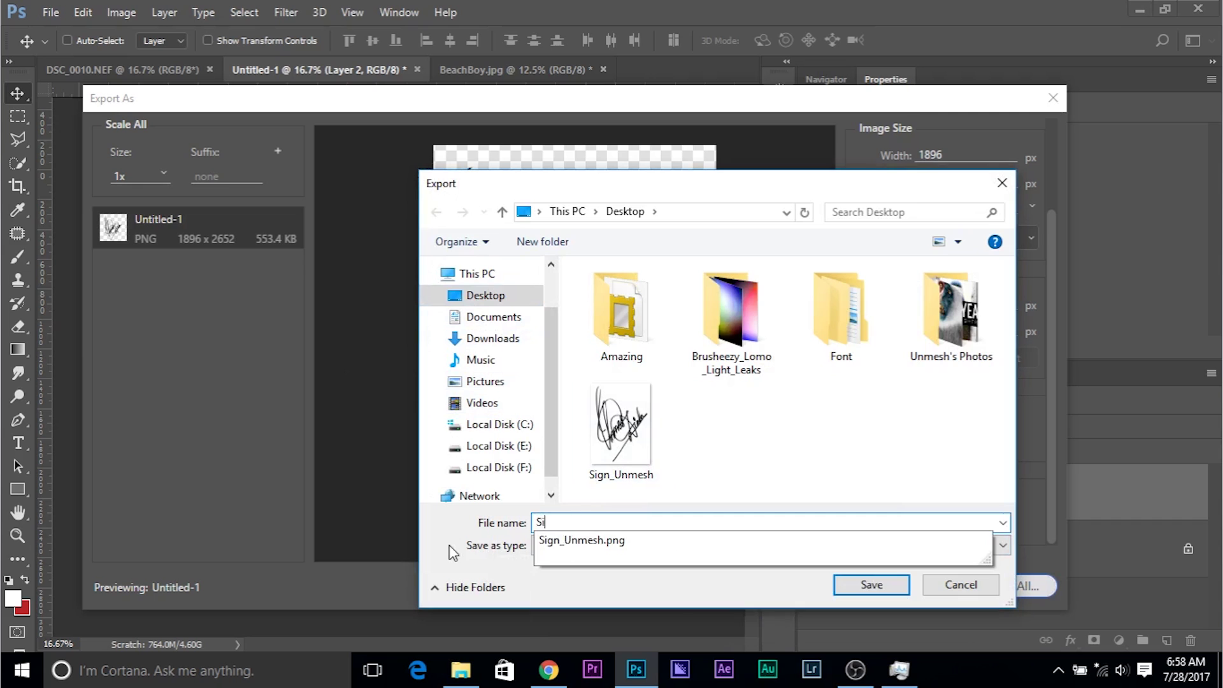
pyautogui.write('2')
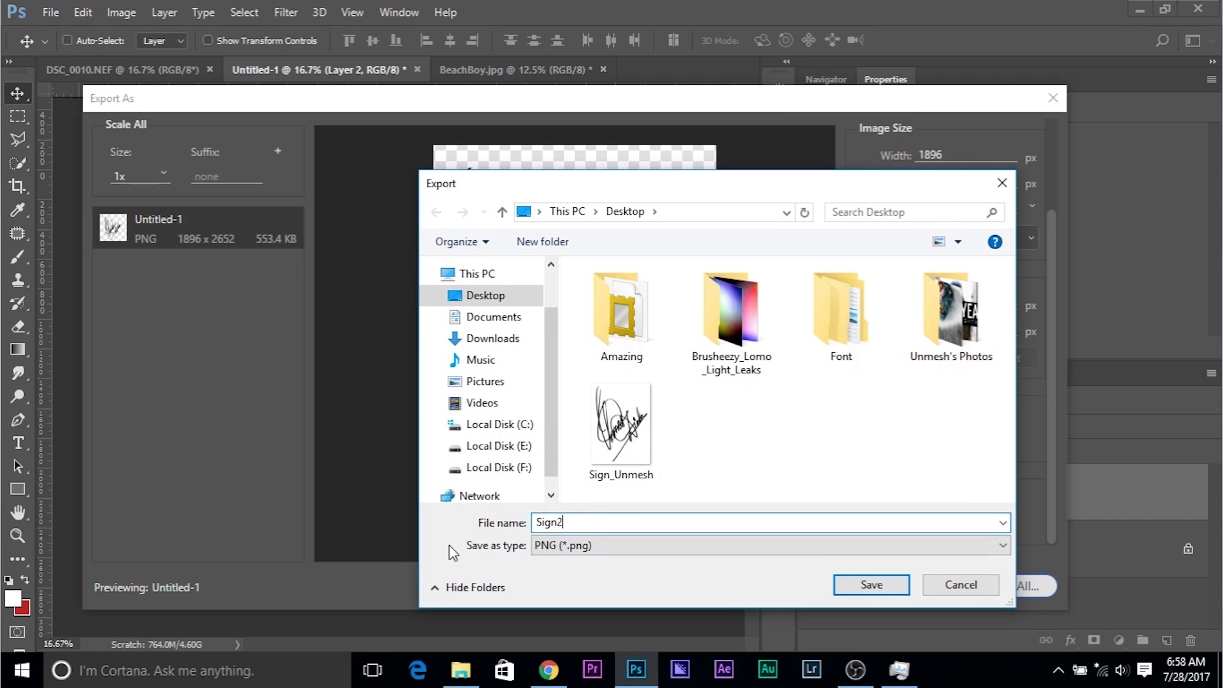
pyautogui.click(870, 585)
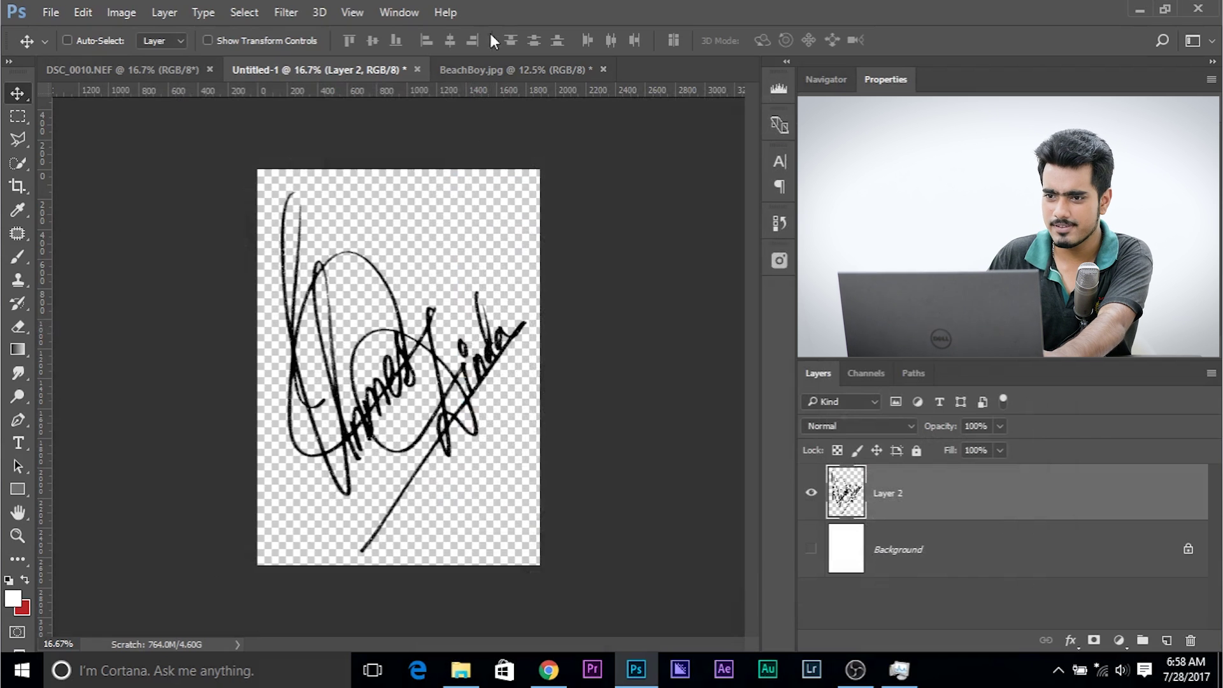
# - Place Sign2 from the Desktop into BeachBoy.jpg with Place Embedded
pyautogui.click(500, 71)
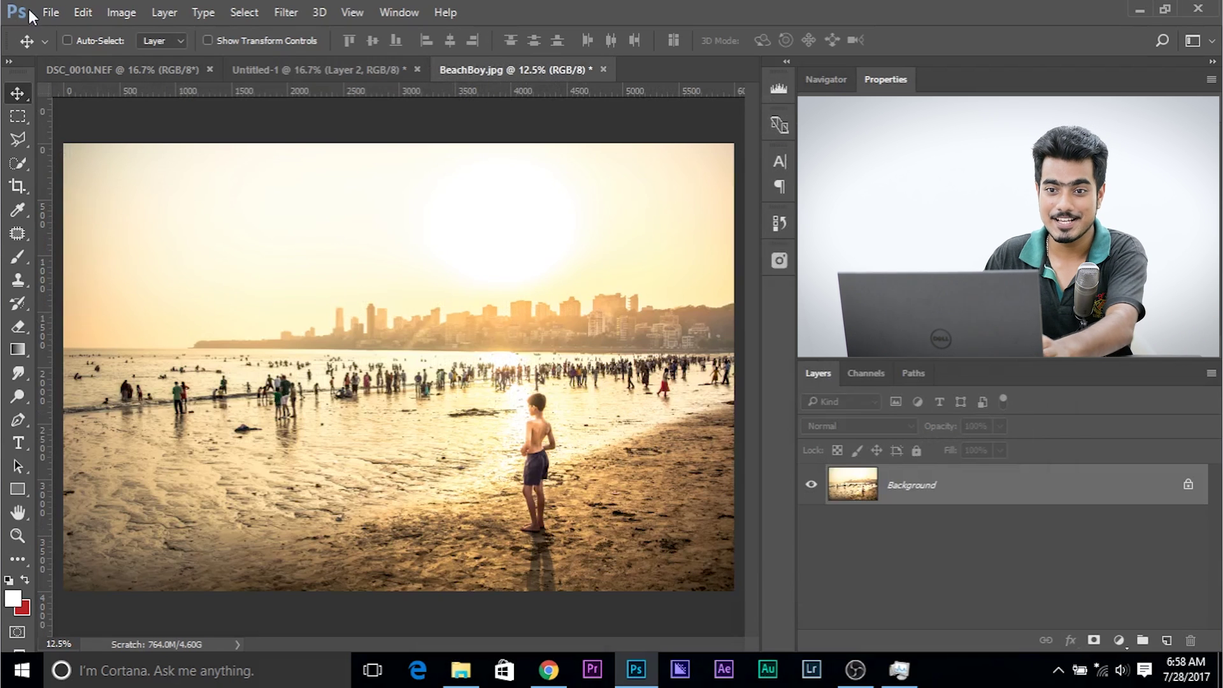
pyautogui.click(49, 12)
pyautogui.click(124, 346)
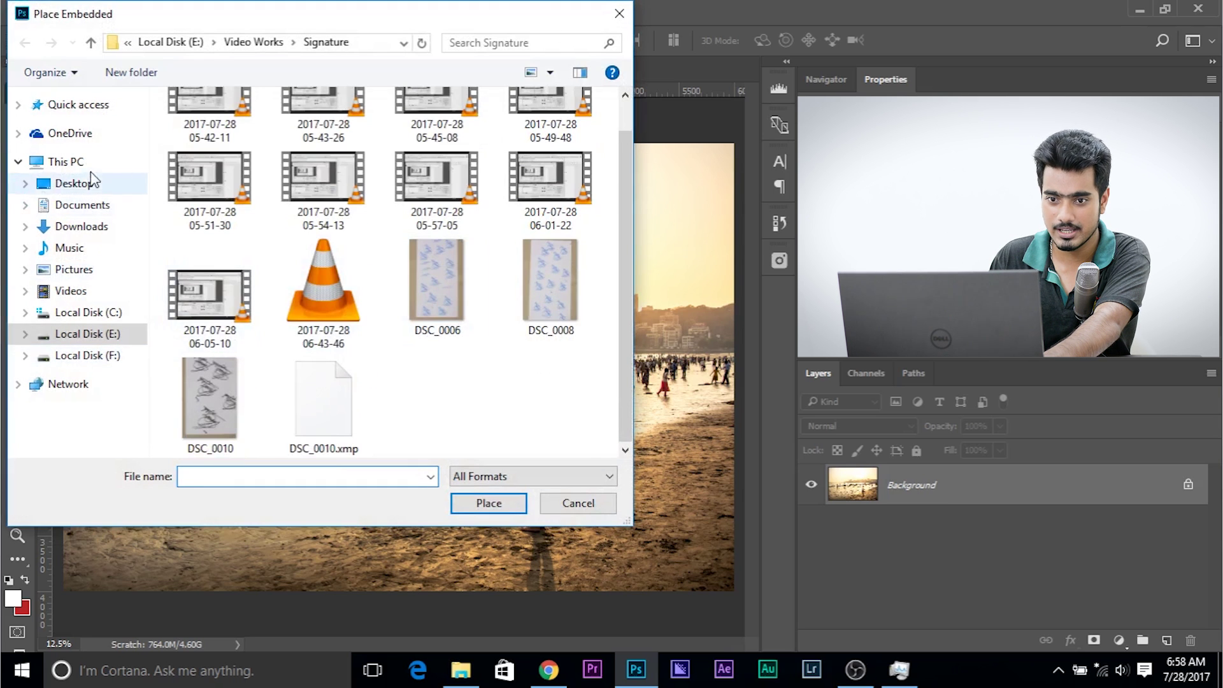
pyautogui.click(90, 185)
pyautogui.scroll(-5, 366, 314)
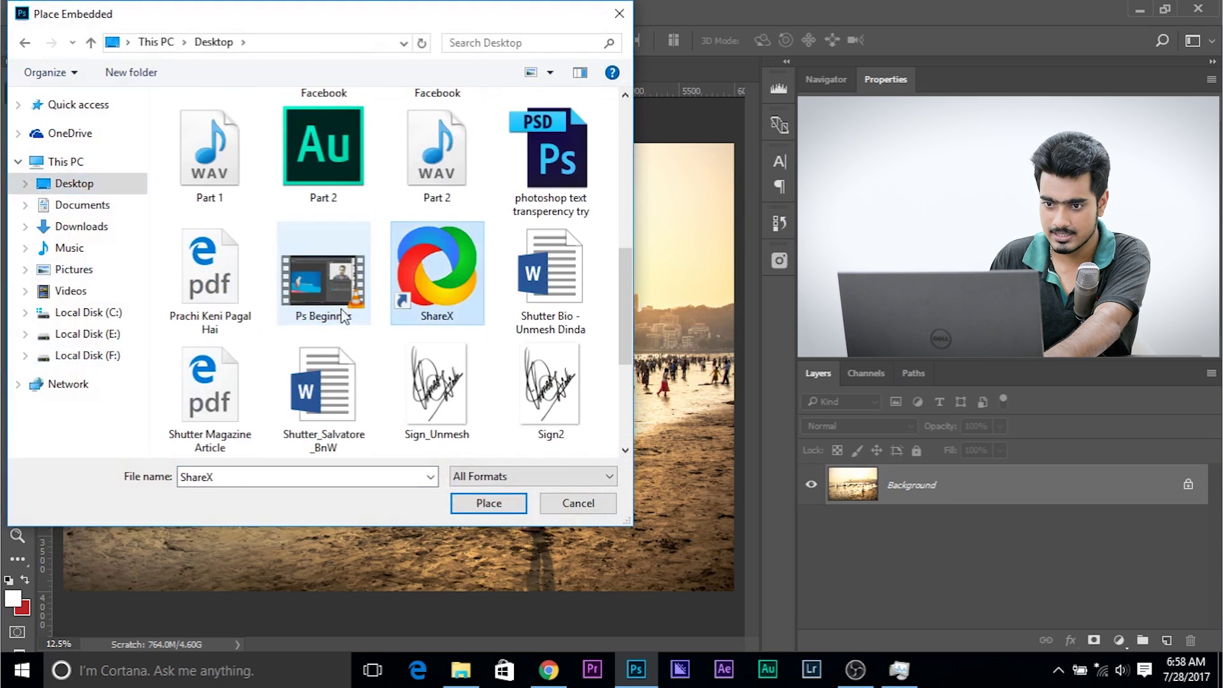
pyautogui.click(550, 388)
pyautogui.click(500, 508)
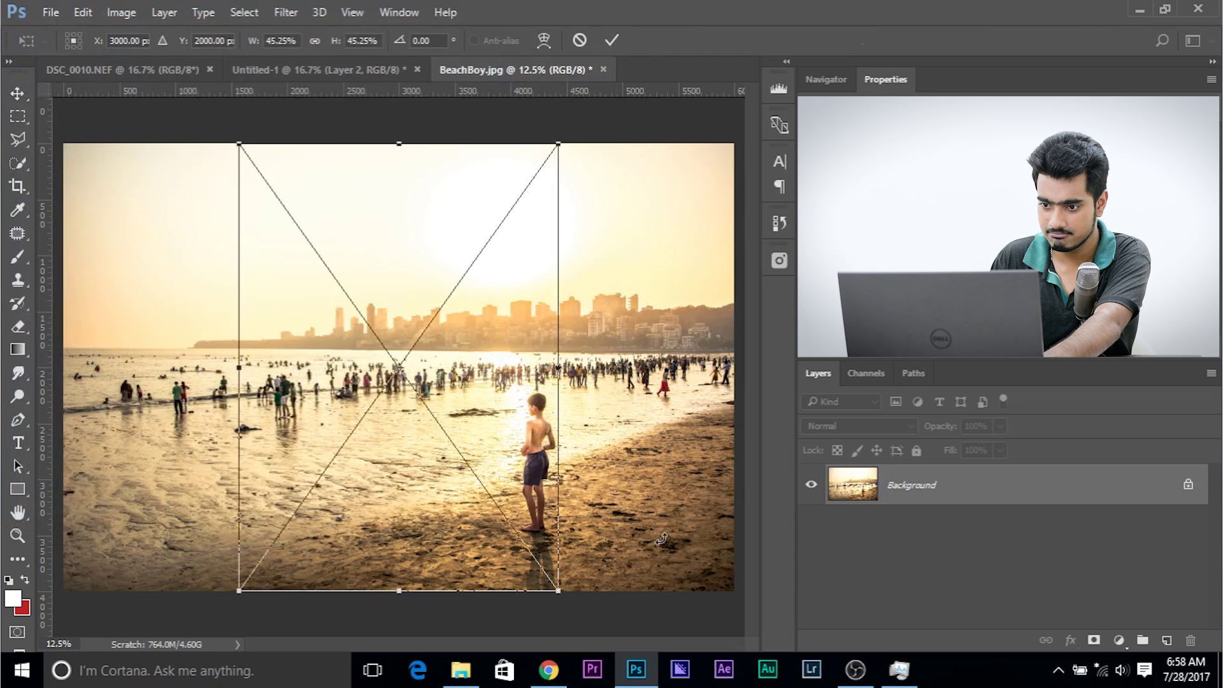
# - Scale the signature to about 18 percent and move it to the photo's lower right
pyautogui.moveTo(558, 145); pyautogui.dragTo(464, 272)
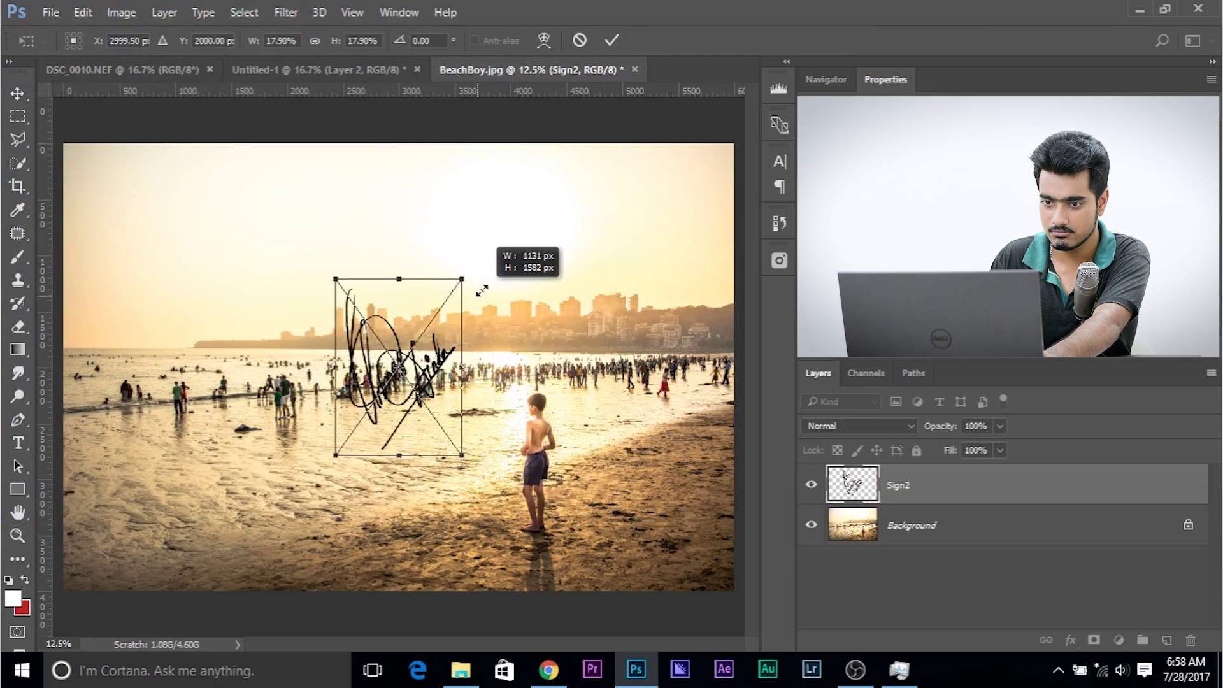
pyautogui.moveTo(452, 325); pyautogui.dragTo(697, 490)
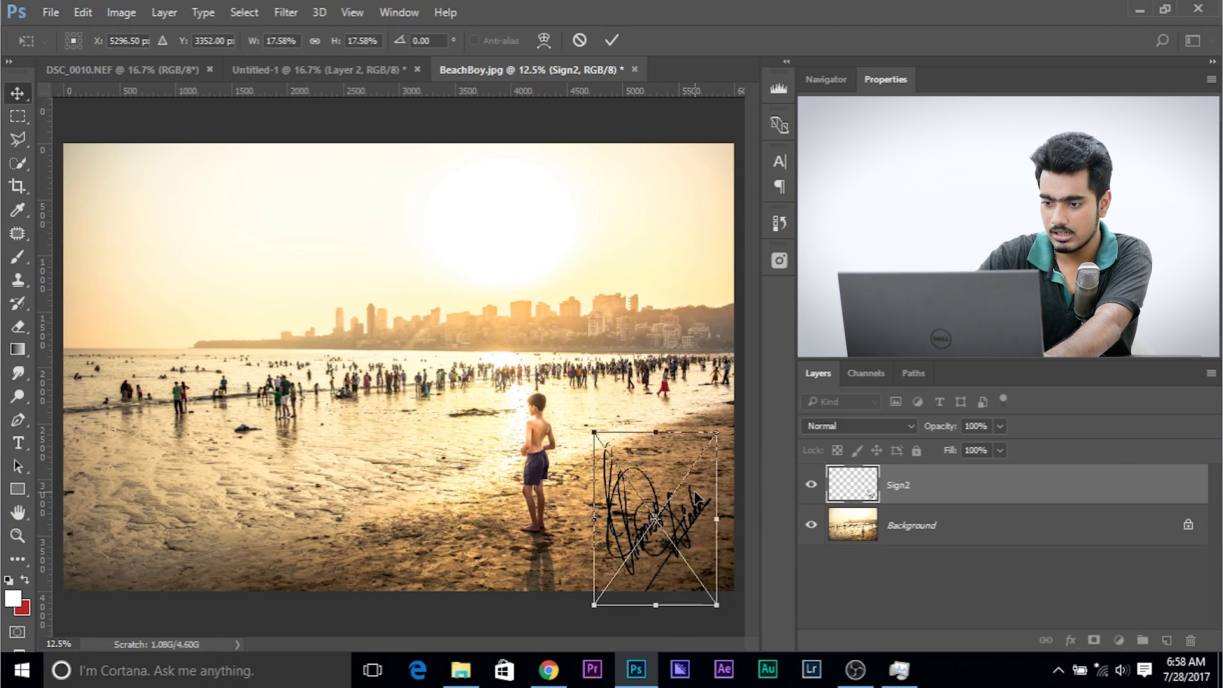
pyautogui.press('Return')
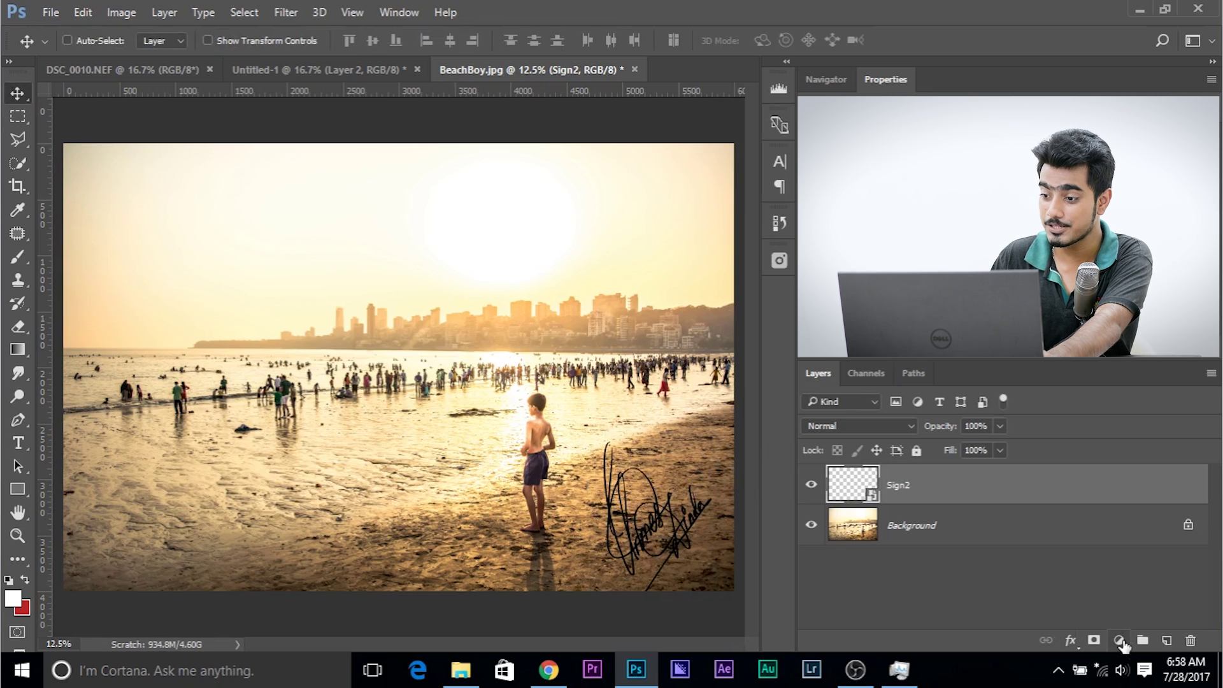
# - Add a white Solid Color fill layer clipped to the Sign2 signature
pyautogui.click(1119, 641)
pyautogui.click(1114, 256)
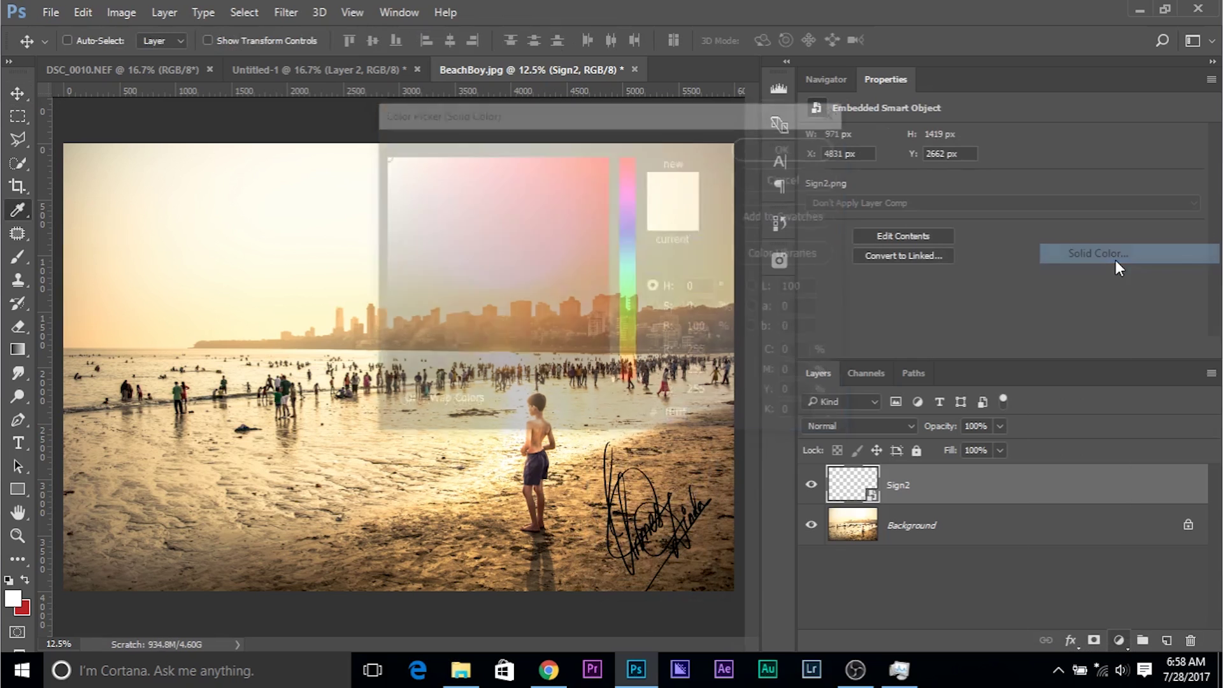
pyautogui.click(767, 145)
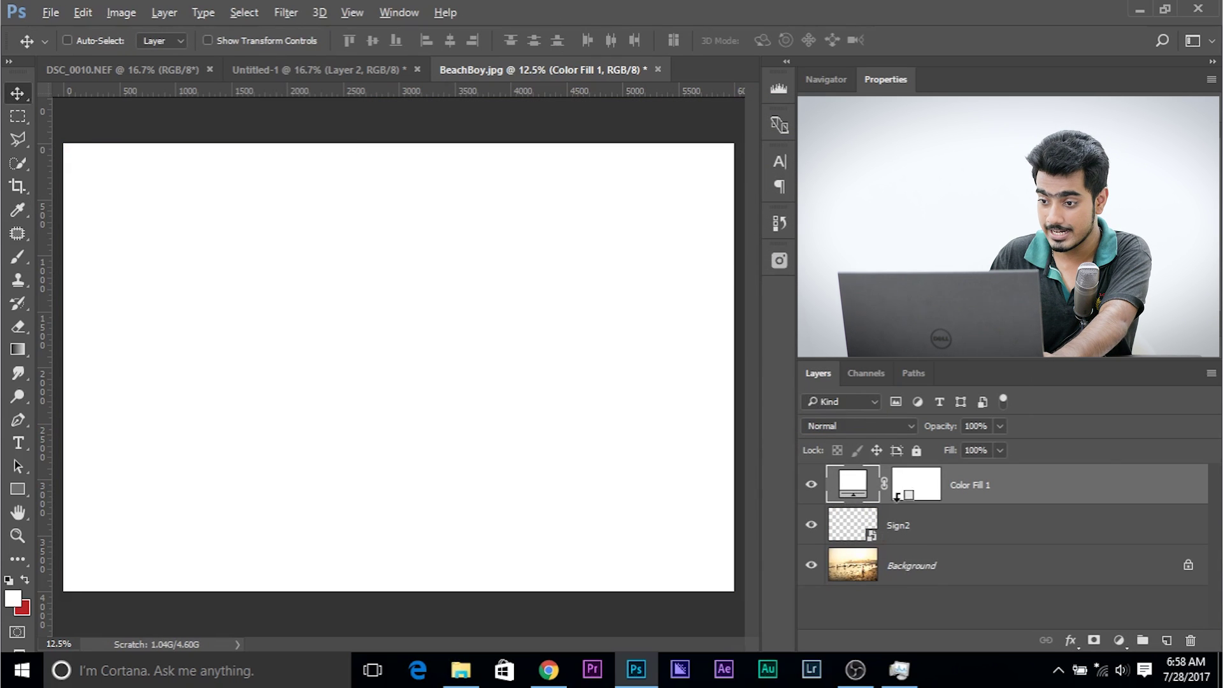
pyautogui.keyDown('alt'); pyautogui.click(864, 503); pyautogui.keyUp('alt')
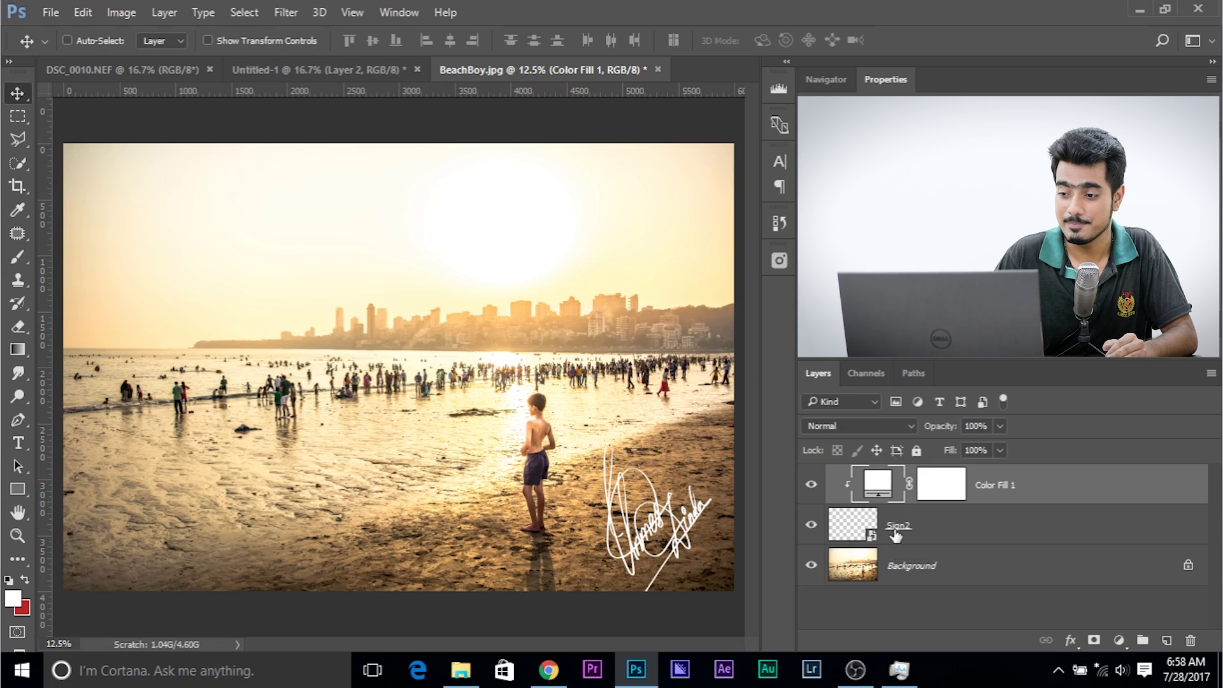
# - Try red and other fill colours for the signature, then set it back to white
pyautogui.doubleClick(870, 487)
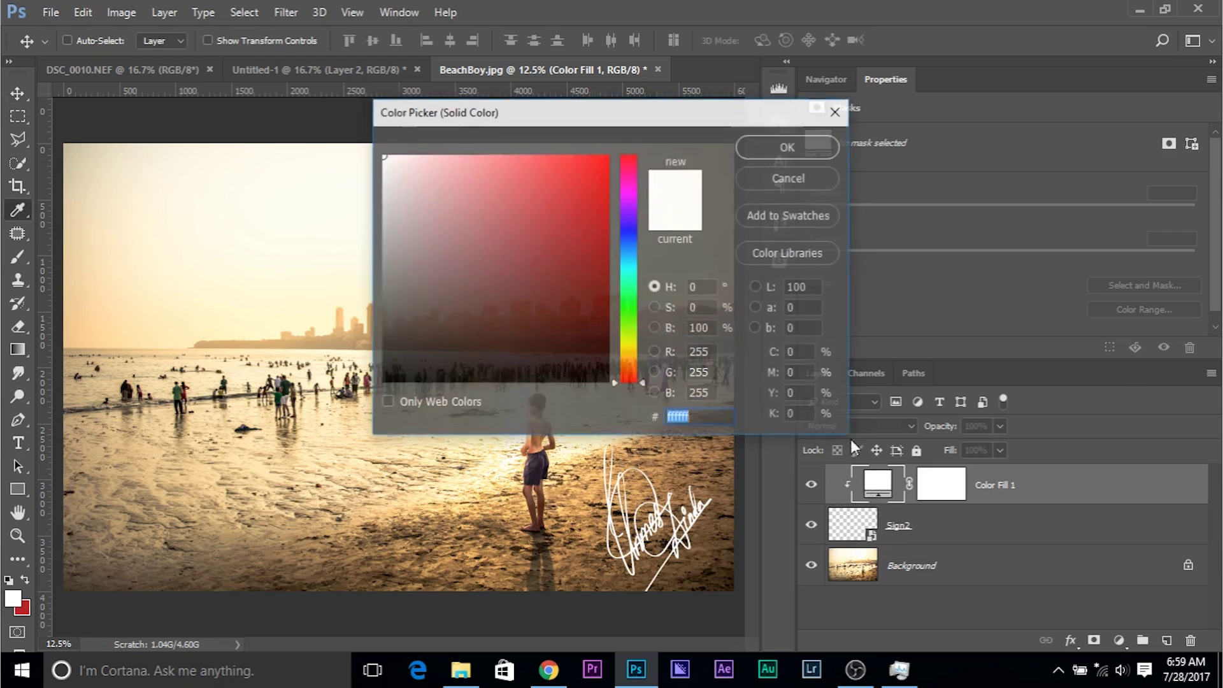
pyautogui.moveTo(468, 218)
pyautogui.mouseDown()
pyautogui.moveTo(513, 314)
pyautogui.moveTo(574, 156)
pyautogui.moveTo(600, 199)
pyautogui.mouseUp()
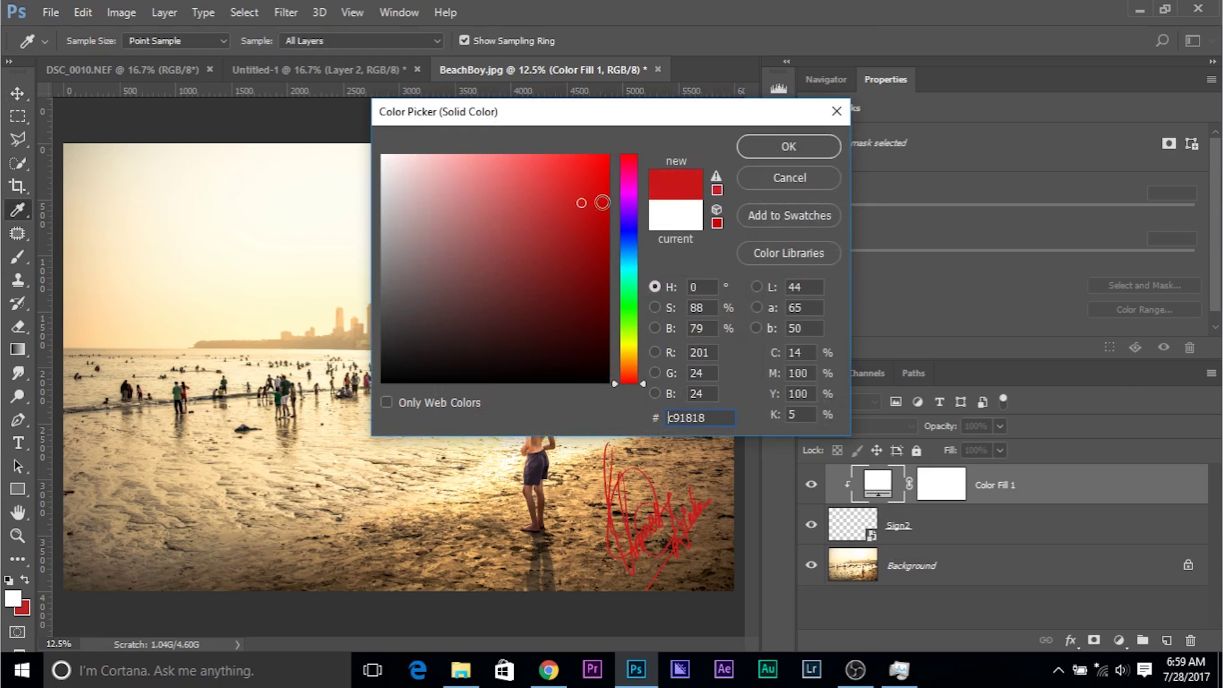
pyautogui.click(629, 167)
pyautogui.click(515, 270)
pyautogui.moveTo(525, 307); pyautogui.dragTo(537, 336)
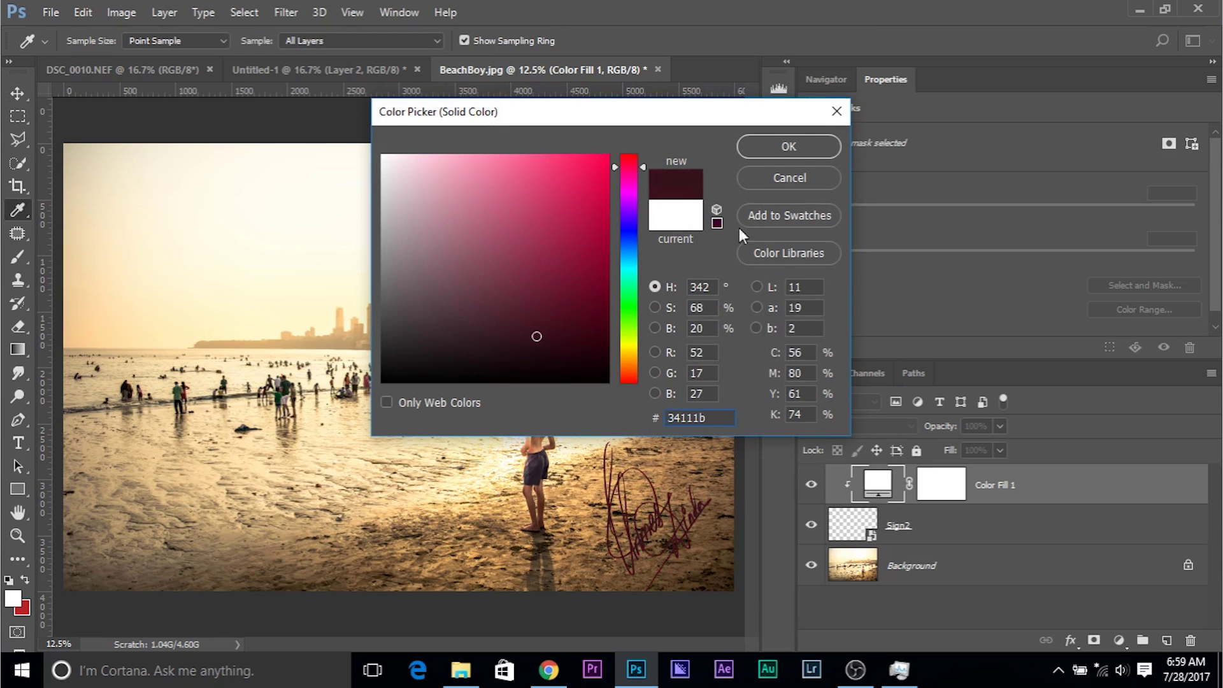
pyautogui.click(656, 203)
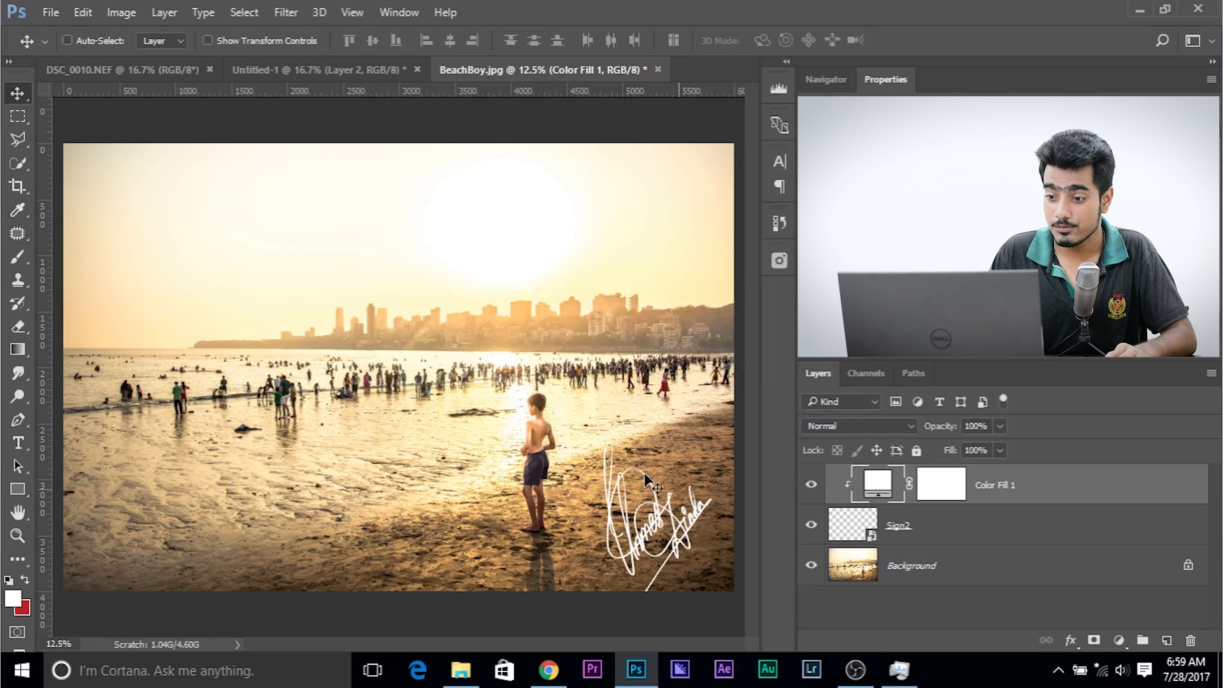
# - Lower the Sign2 layer's opacity so the white signature looks faded
pyautogui.click(966, 528)
pyautogui.click(1006, 492)
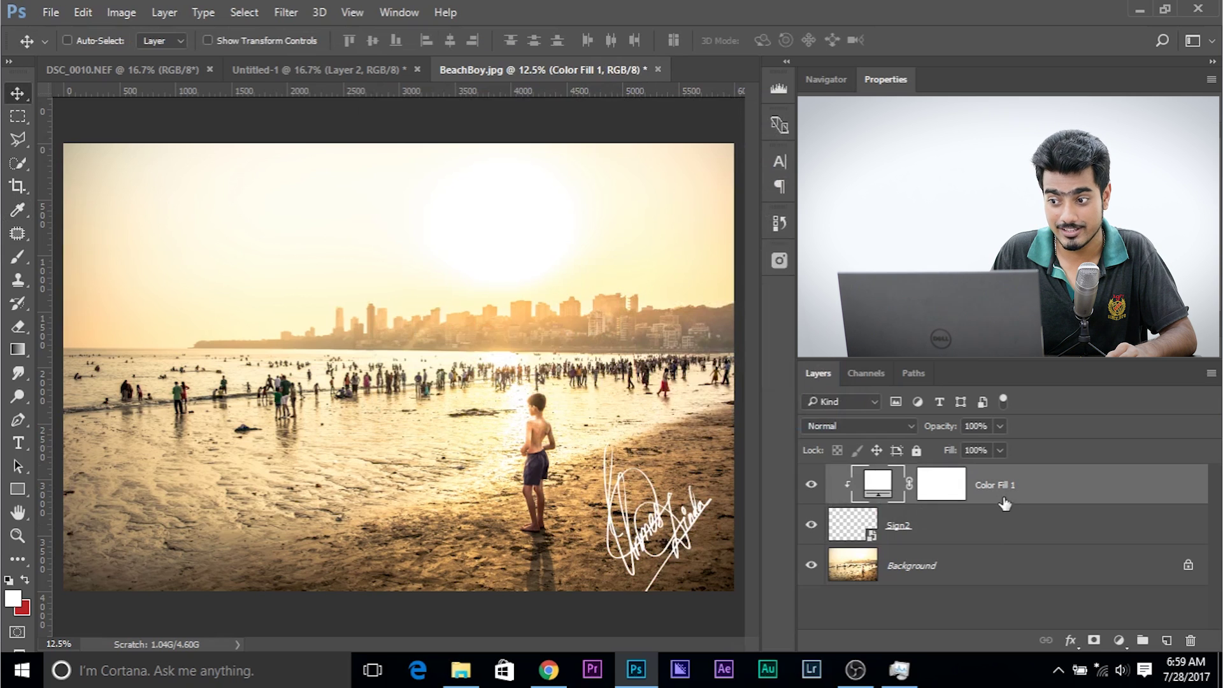
pyautogui.click(998, 523)
pyautogui.click(1000, 426)
pyautogui.moveTo(1005, 446)
pyautogui.mouseDown()
pyautogui.moveTo(956, 444)
pyautogui.moveTo(973, 446)
pyautogui.mouseUp()
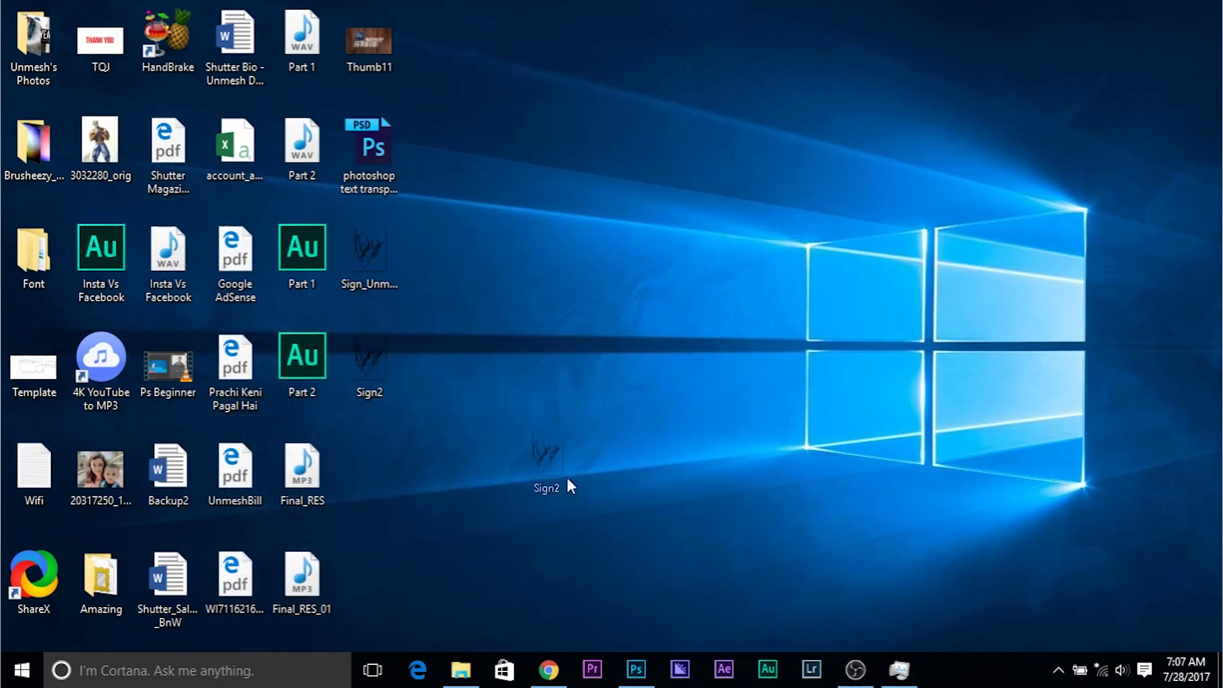
# - Drag the Sign2 desktop file onto the beach photo and commit the placement
pyautogui.moveTo(640, 633); pyautogui.dragTo(705, 74)
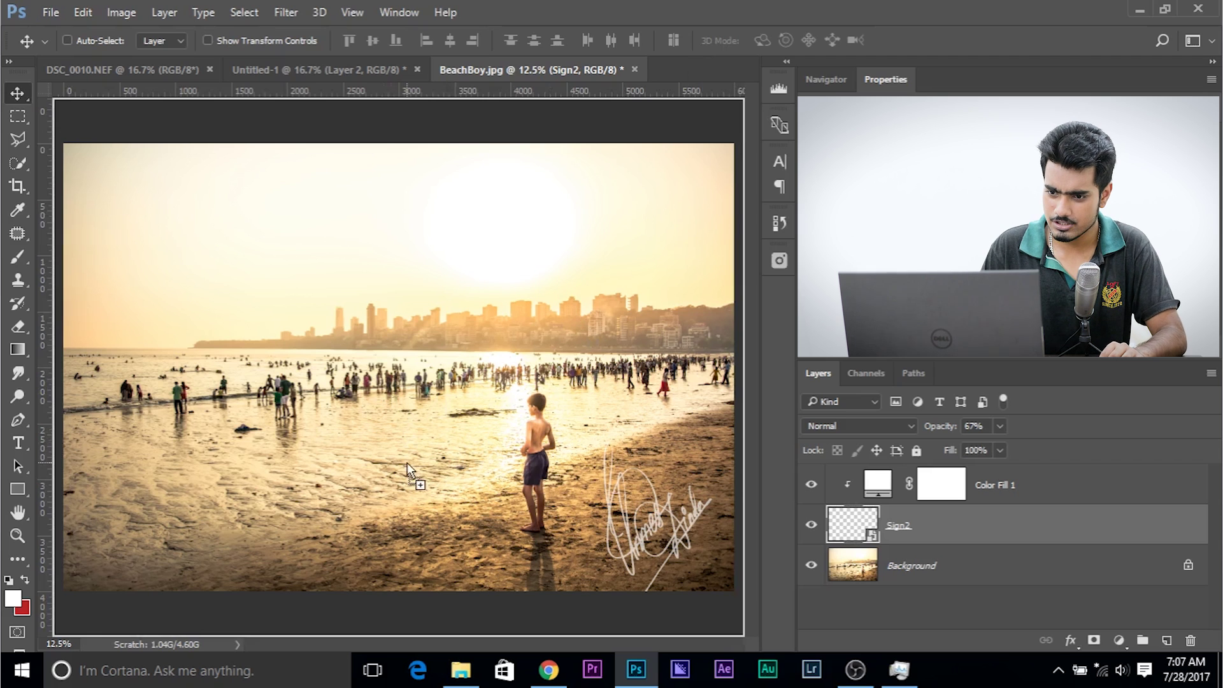
pyautogui.moveTo(411, 473); pyautogui.dragTo(408, 469)
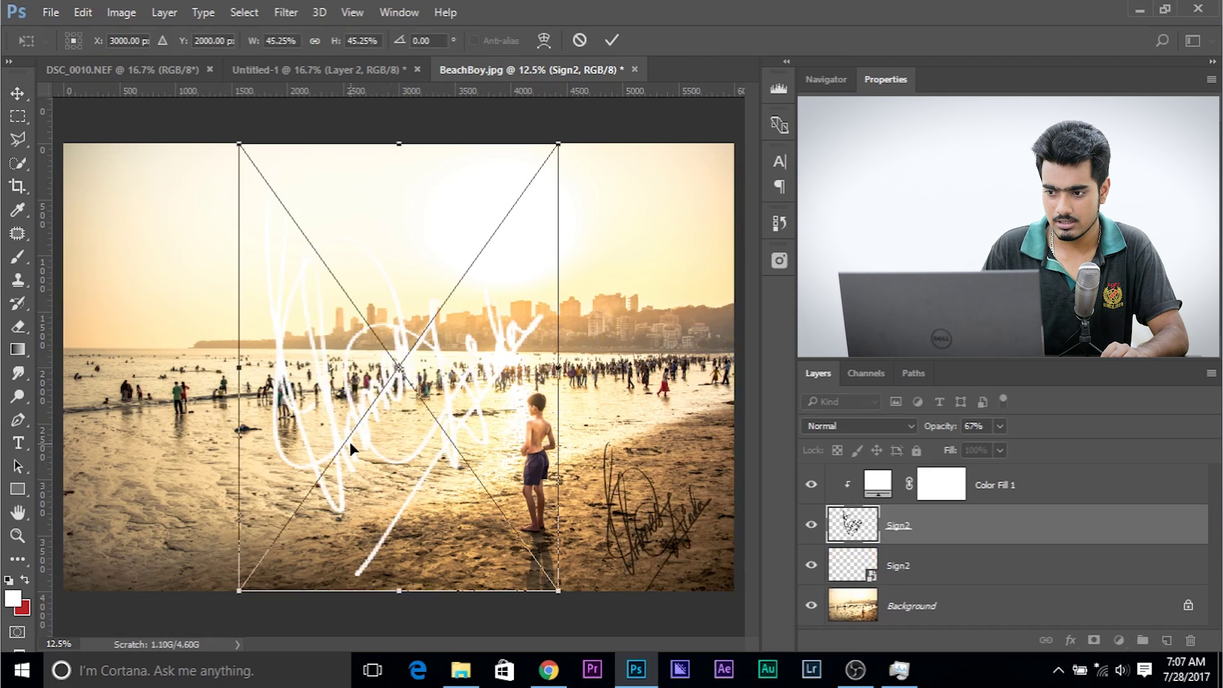
pyautogui.press('Return')
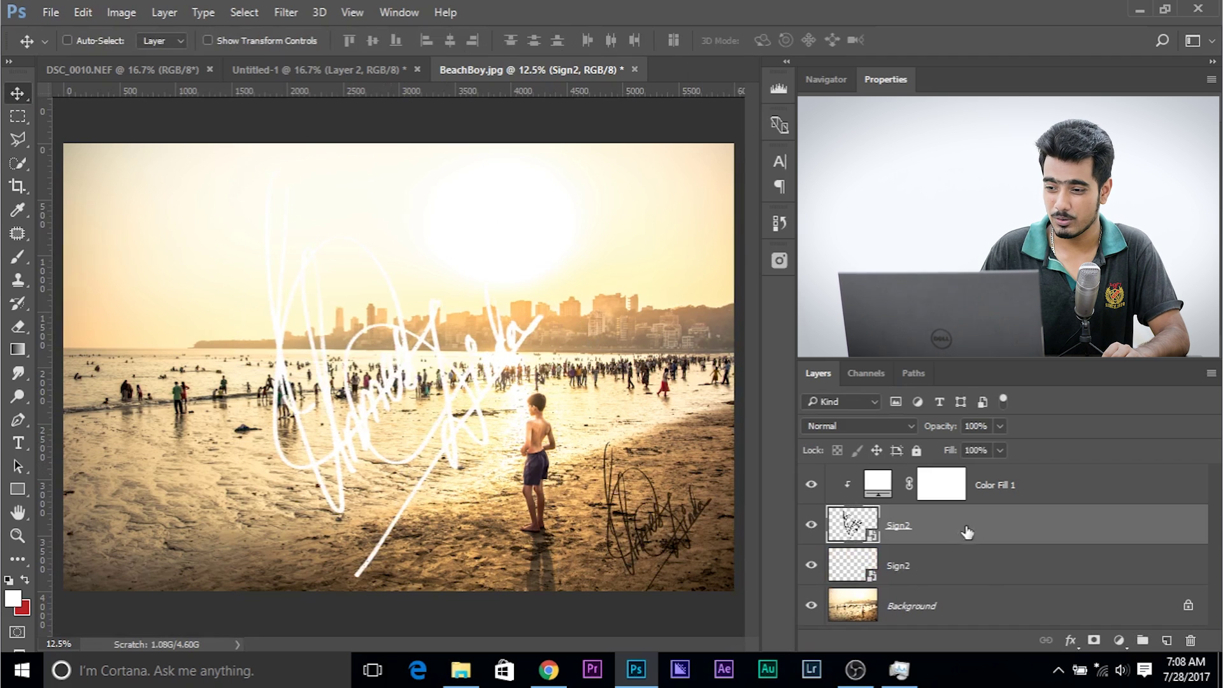
# - Delete the Sign2 and Color Fill 1 layers, then drag Sign2 from the desktop in again
pyautogui.keyDown('shift'); pyautogui.click(969, 559); pyautogui.keyUp('shift')
pyautogui.keyDown('ctrl'); pyautogui.click(1026, 500); pyautogui.keyUp('ctrl')
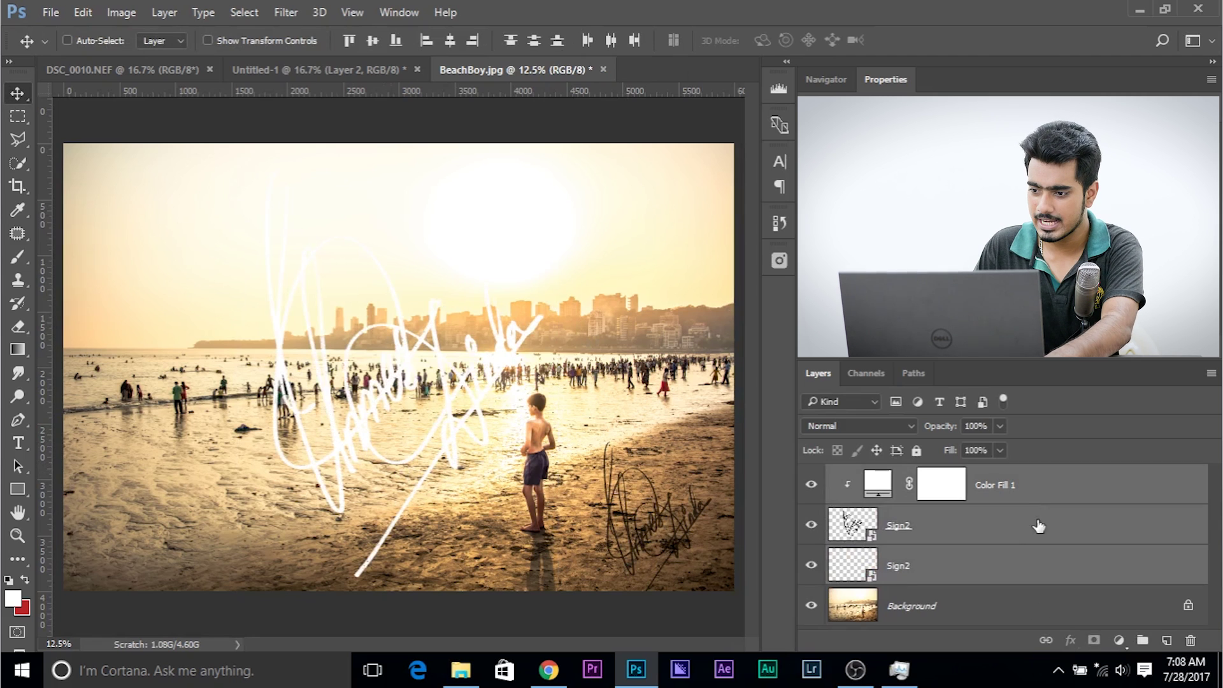
pyautogui.moveTo(1040, 521); pyautogui.dragTo(1190, 638)
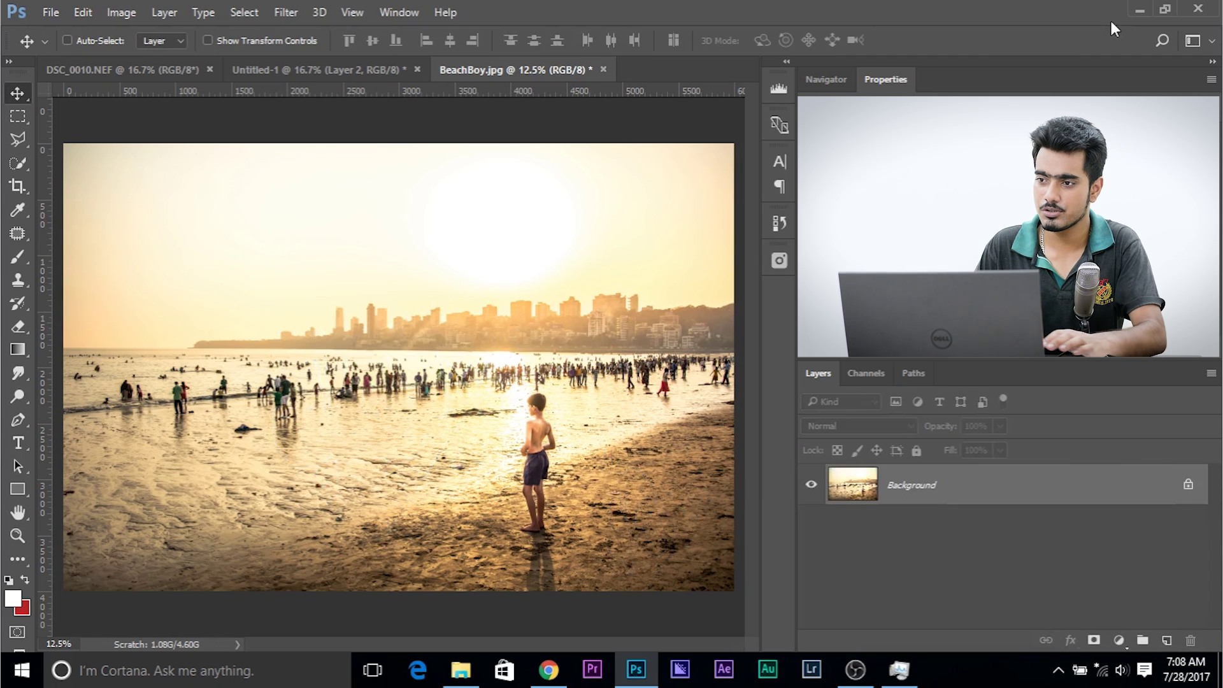
pyautogui.click(1139, 10)
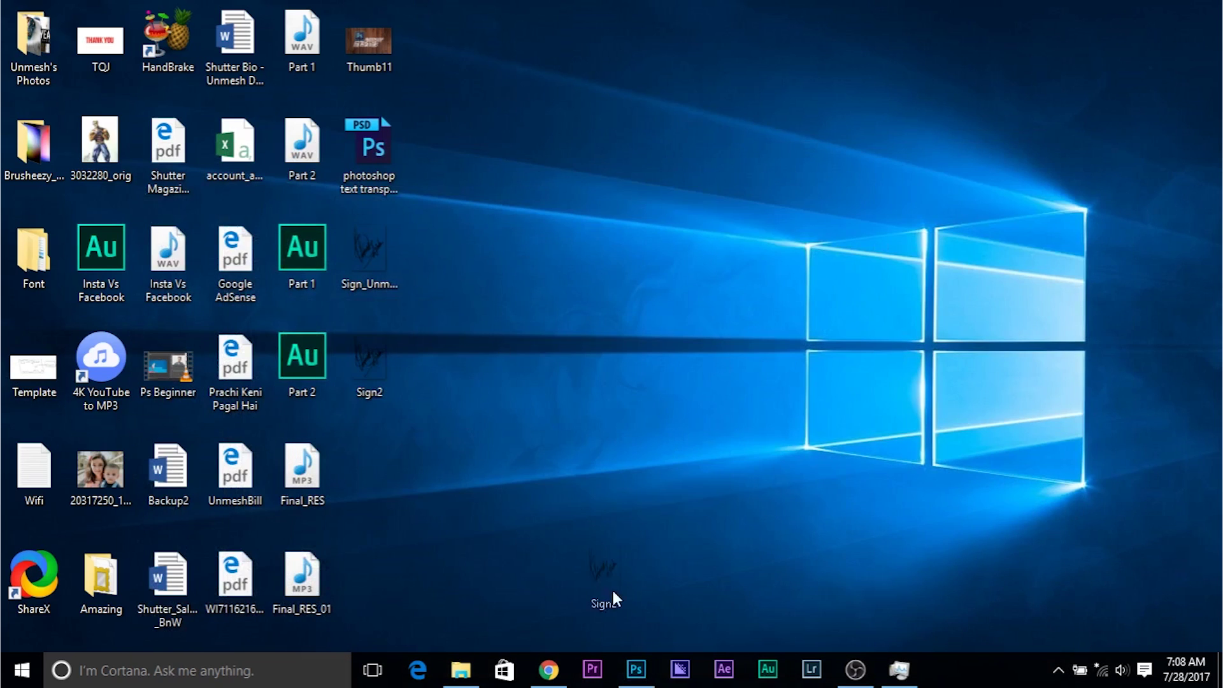
pyautogui.moveTo(614, 598); pyautogui.dragTo(479, 264)
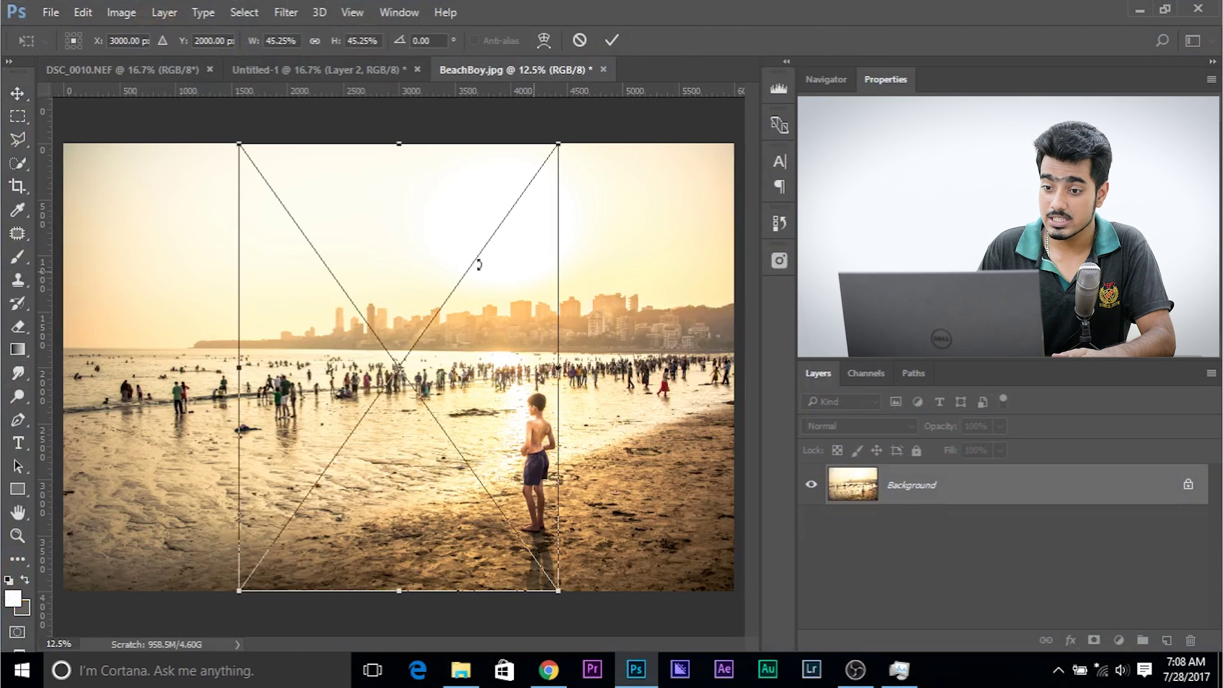